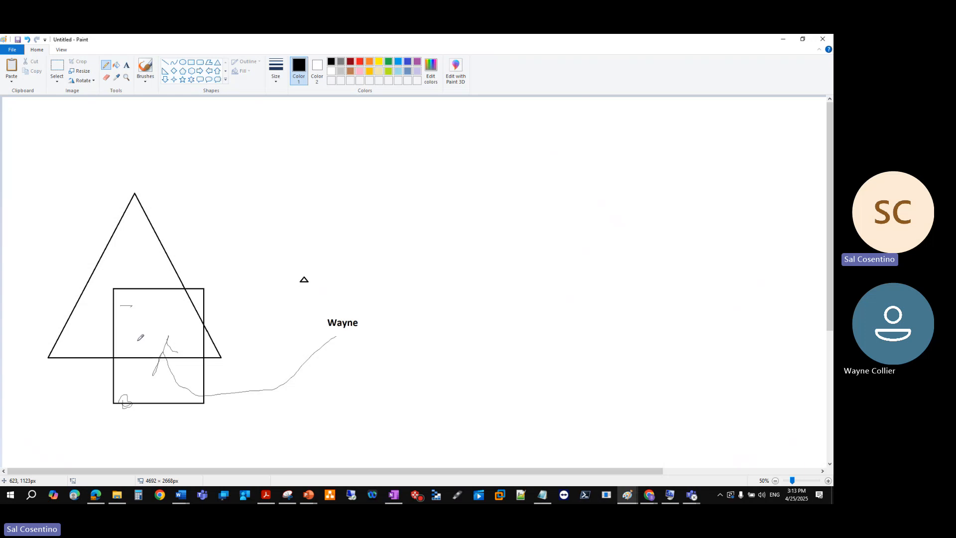
Add a short pencil stroke to the sketch inside the rectangle and place the text "ITIL" below the name label
drag(171, 349, 182, 352)
click(191, 62)
click(126, 64)
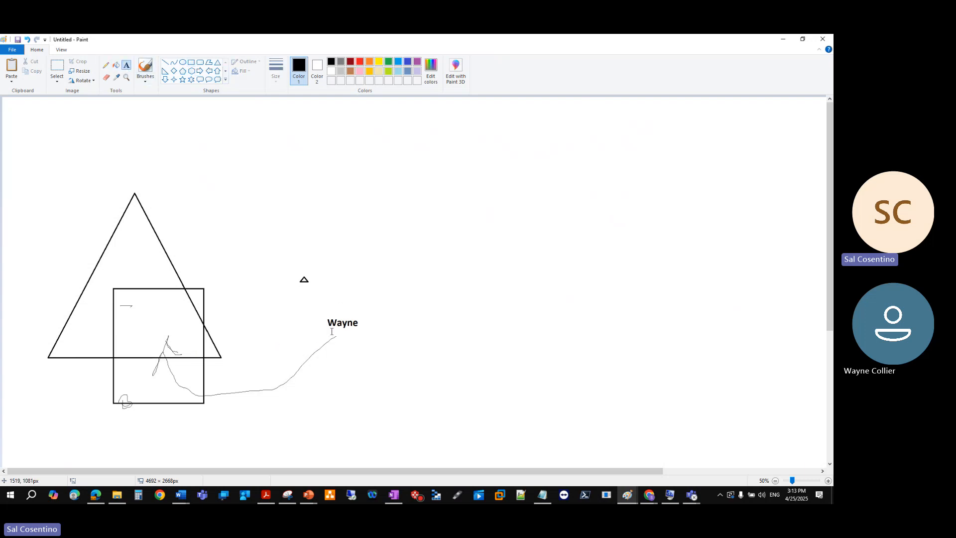
click(347, 352)
text(ITIL)
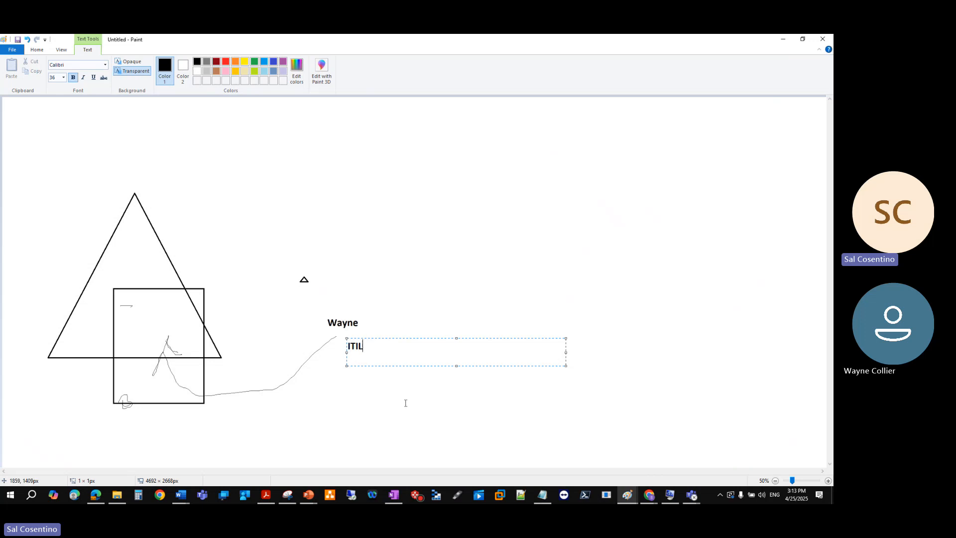
Start a separate text block just below "ITIL" with the heading "times line"
click(374, 398)
click(362, 350)
text(time)
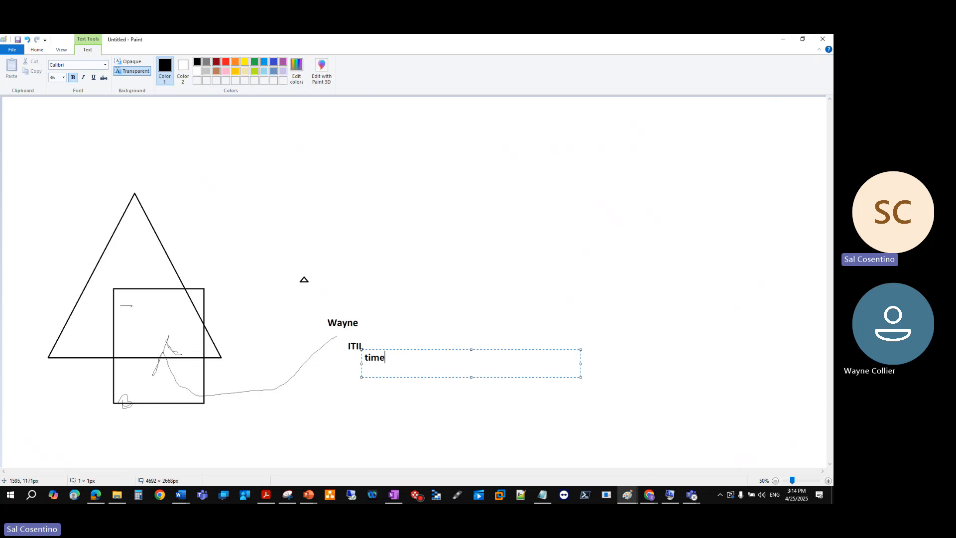
text(s line)
key(Return)
Write the bullet "- between the times of 7pm -12 Am EST on Tuesdays would be the ony 7ly time we can visit the datacenter"
text(- between the t)
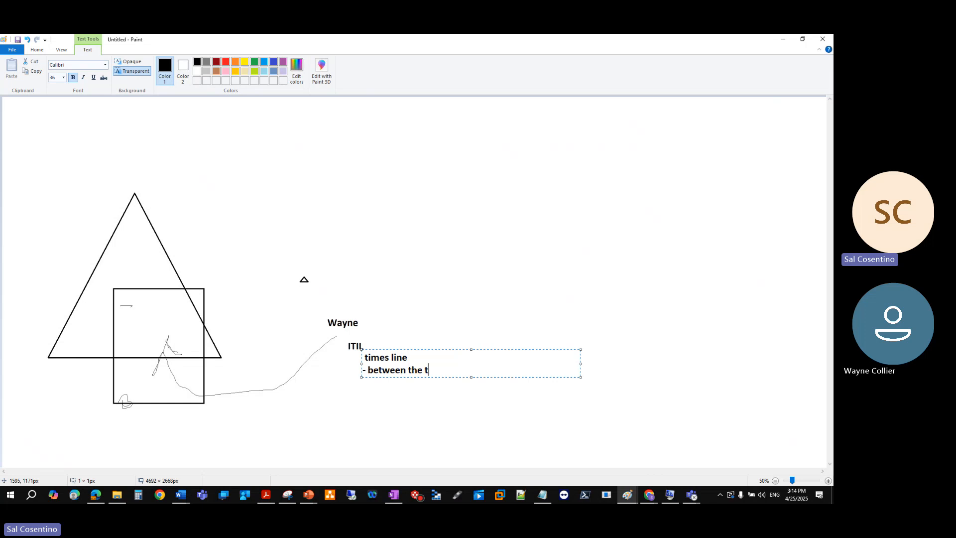
text(imes of 7pm -12 Am EST)
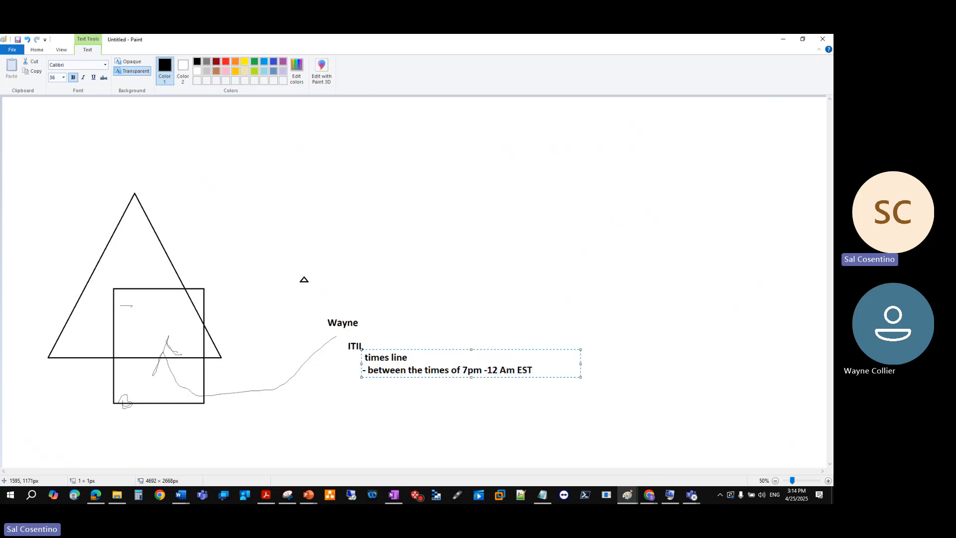
text( on Tuesda)
text(ys)
text( would be the on)
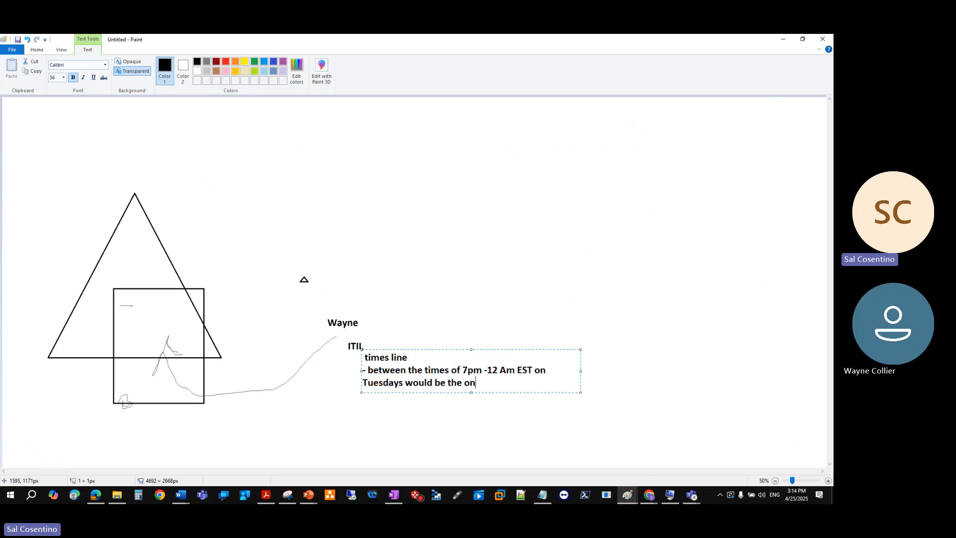
text(y 7ly time we can visit the dataceneter)
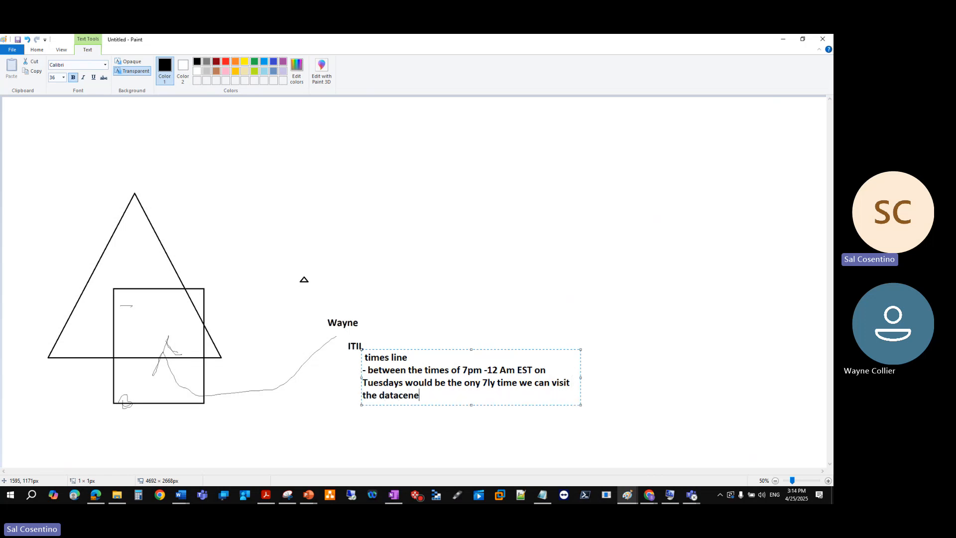
key(BackSpace)
key(BackSpace)
key(BackSpace)
key(BackSpace)
text(ter)
Add a bullet line reading "- is this is issue mission critical" below the datacenter bullet
key(Return)
text(- is this is issue miss)
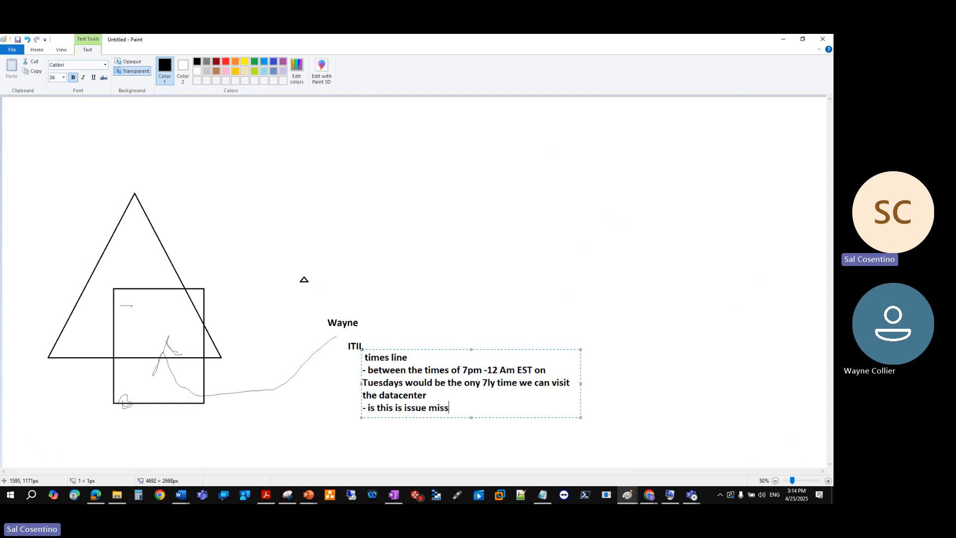
text(ion critici)
key(BackSpace)
key(BackSpace)
text(cal)
Add another bullet line reading "-how many users / clients are effected?" below the mission critical line
key(Return)
text(-how mnay i)
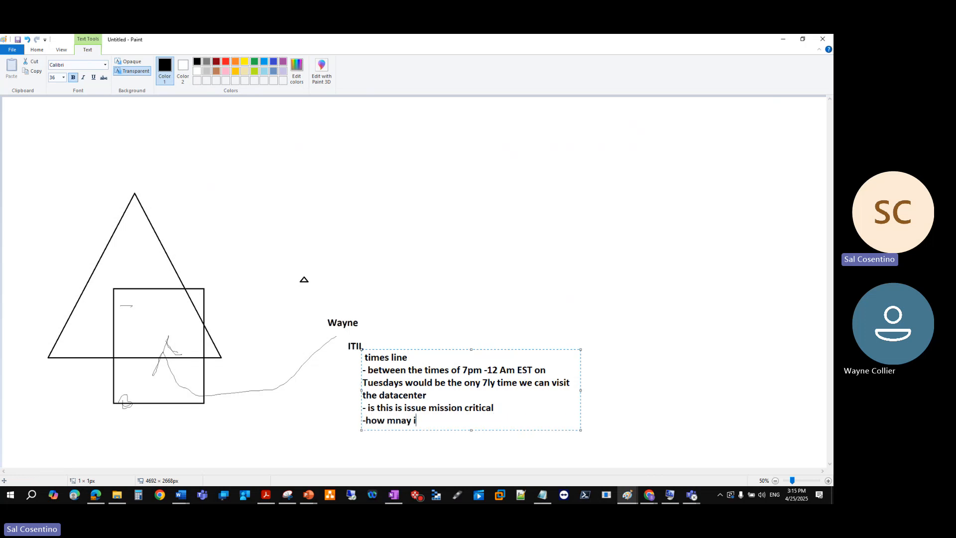
text(us)
key(BackSpace)
text(users)
key(BackSpace)
key(BackSpace)
key(BackSpace)
key(BackSpace)
key(BackSpace)
key(BackSpace)
key(BackSpace)
key(BackSpace)
key(BackSpace)
key(BackSpace)
key(BackSpace)
text(many users are)
key(BackSpace)
key(BackSpace)
key(BackSpace)
key(BackSpace)
text(/ clientd)
key(BackSpace)
key(BackSpace)
text(s are e)
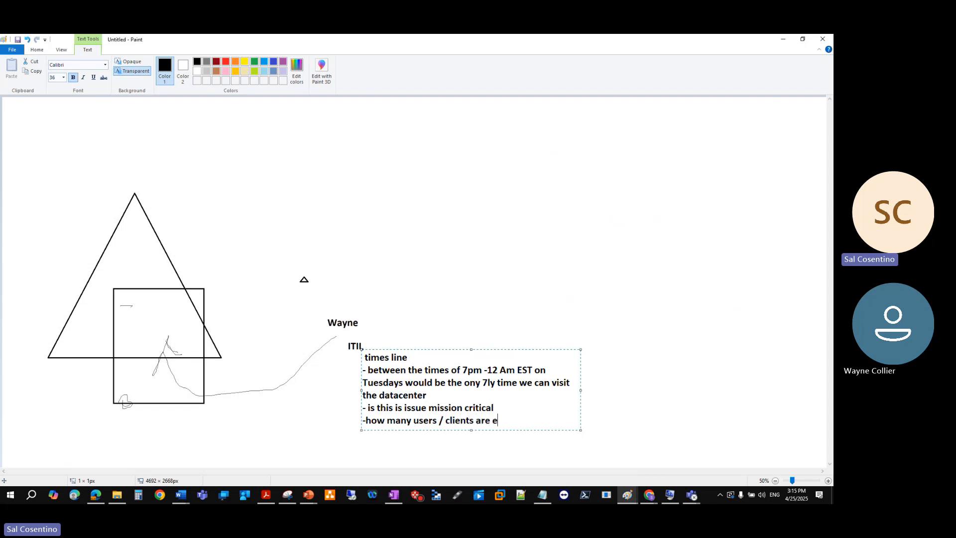
text(ffected?)
Append "VMs with" to the mission critical bullet, insert a blank line after it, and commit the text block
click(501, 409)
text(VMs with)
key(Return)
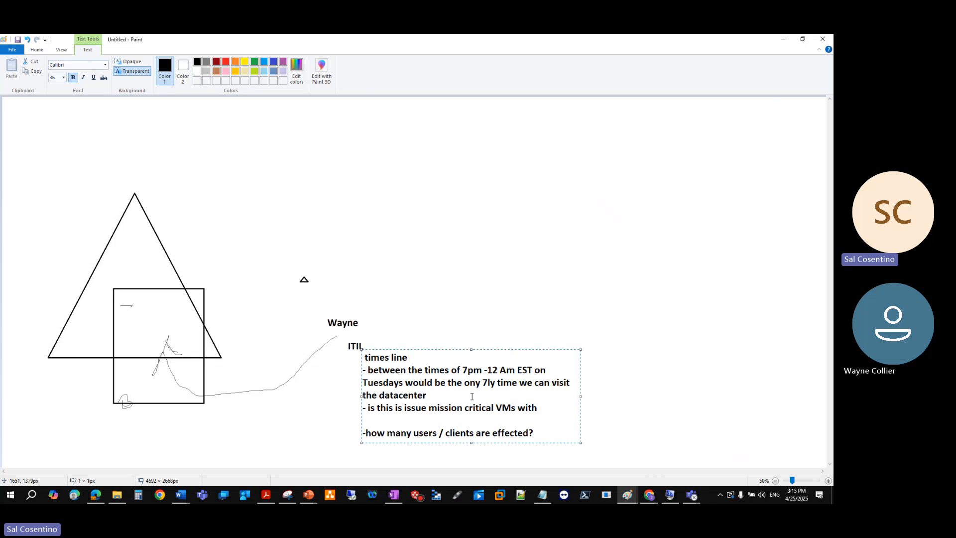
mouse_move(475, 419)
mouse_down()
mouse_move(498, 452)
mouse_move(462, 419)
mouse_up()
key(alt+Tab)
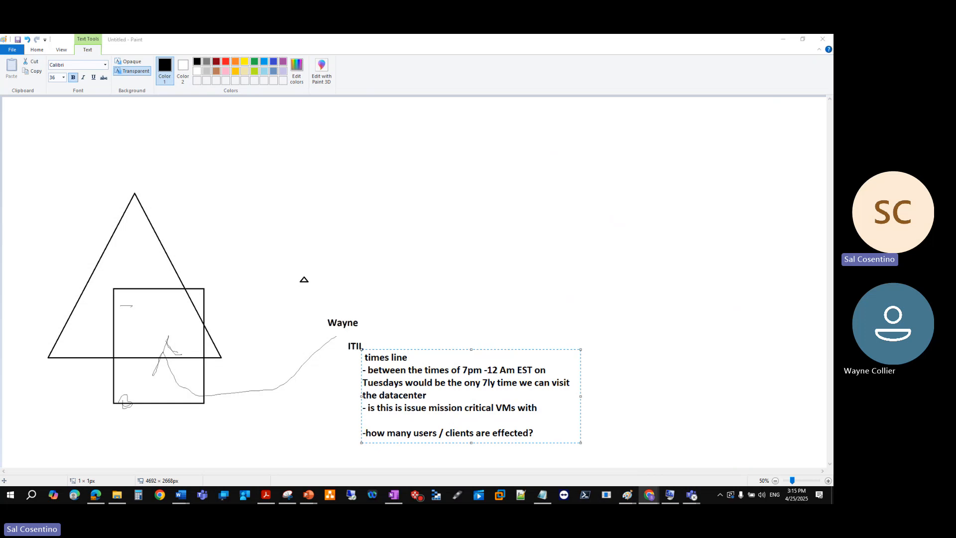
click(414, 289)
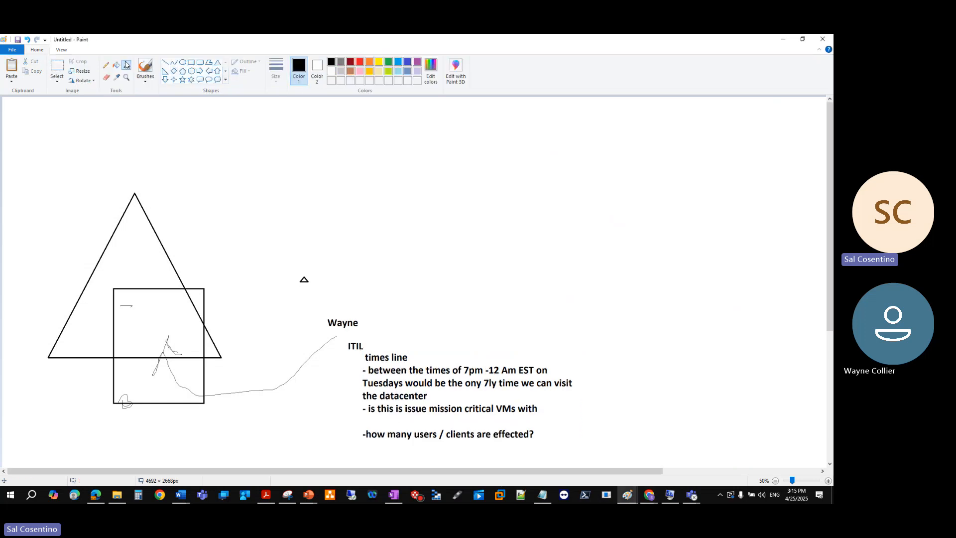
Add the text "i.e HR application / Financial appliation" and position it on the blank line below the mission critical bullet
click(387, 405)
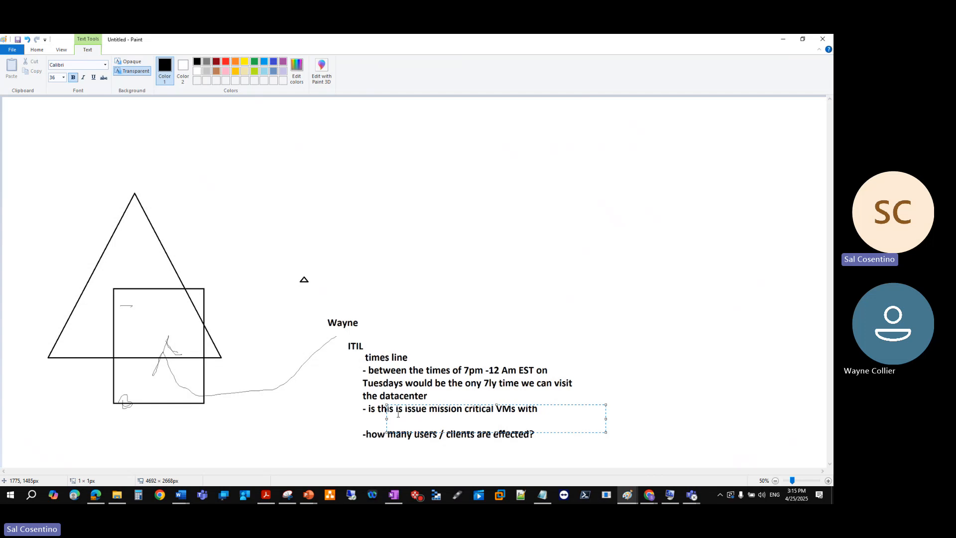
text(i.e HR application / Fina)
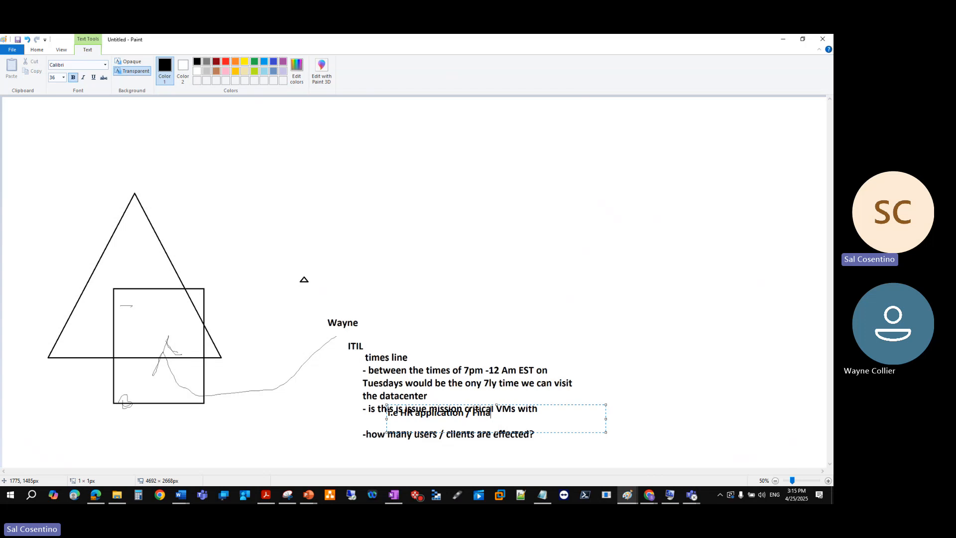
text(ncial appliation)
drag(578, 404, 578, 416)
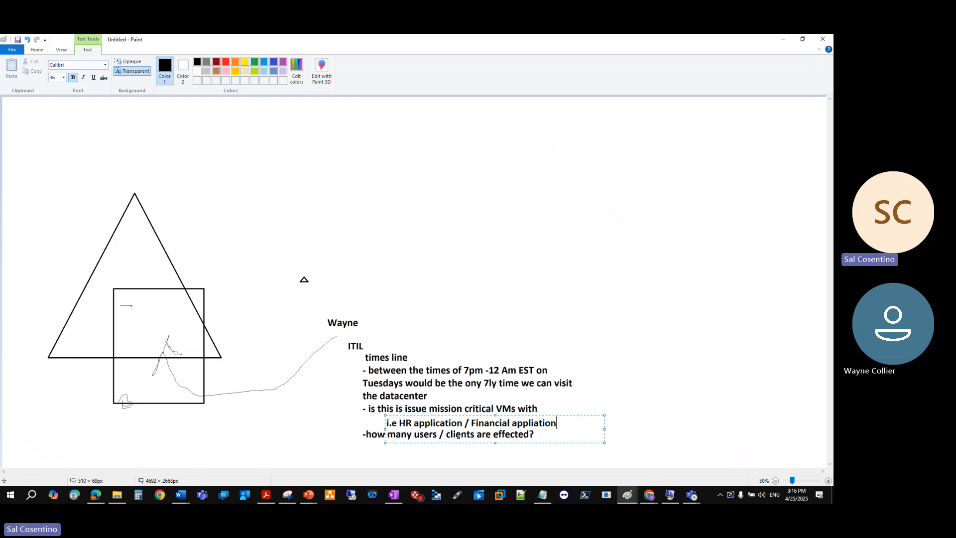
Start a new text block under the users / clients question with the bullets "- automation" and "- how many people are affected?"
click(361, 446)
click(361, 446)
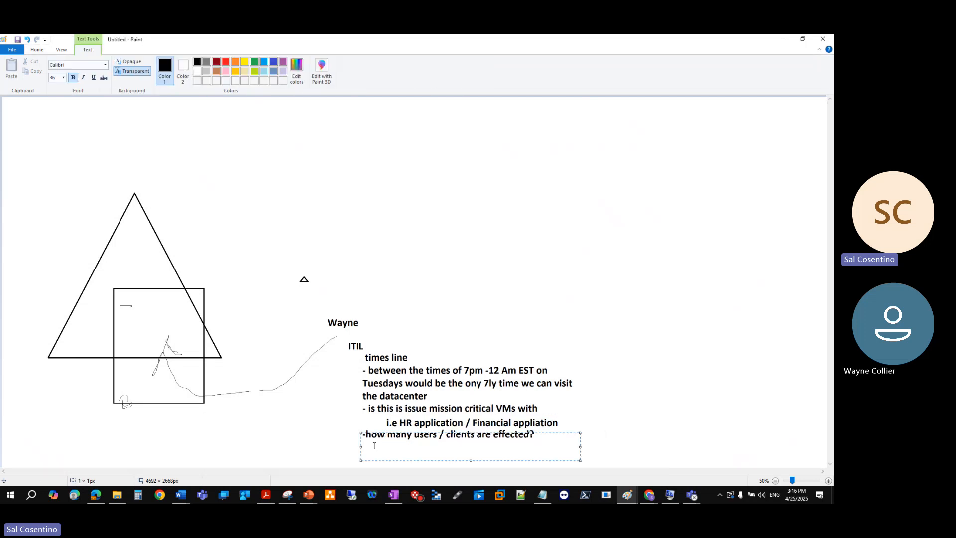
text(- automation)
key(Return)
text(- how m)
text(any people are a)
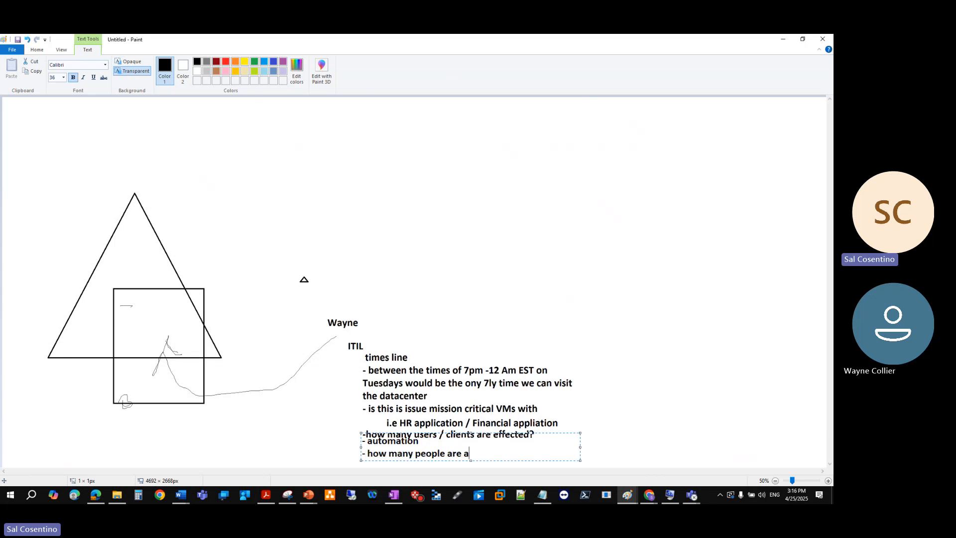
text(ffected?)
Add a line reading "Are these VM or physcial servers ON all the time" to the new text block
key(Return)
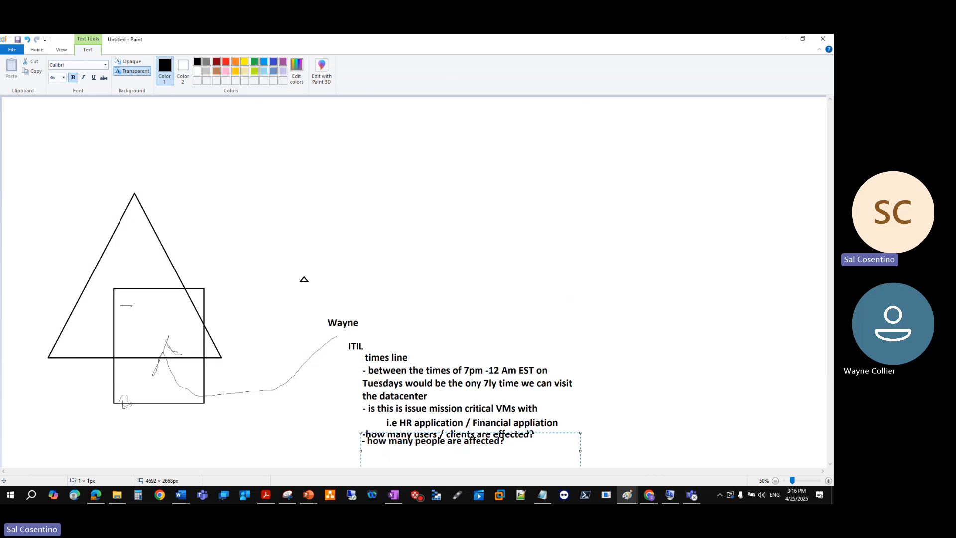
text(Are they)
key(BackSpace)
text(VM or phy)
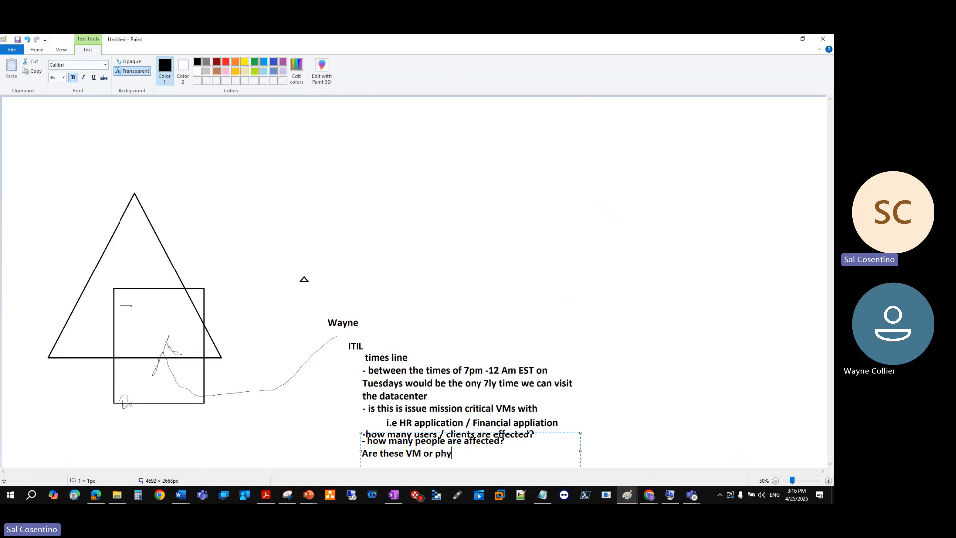
text(scial servers ON all the time)
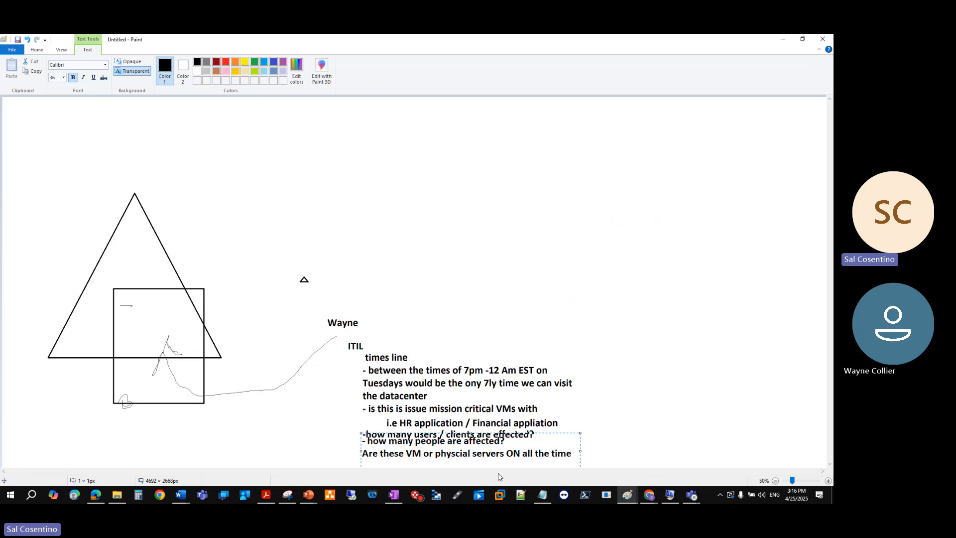
Move the last text block slightly down so it clears the users / clients question, and commit it
drag(560, 433, 559, 453)
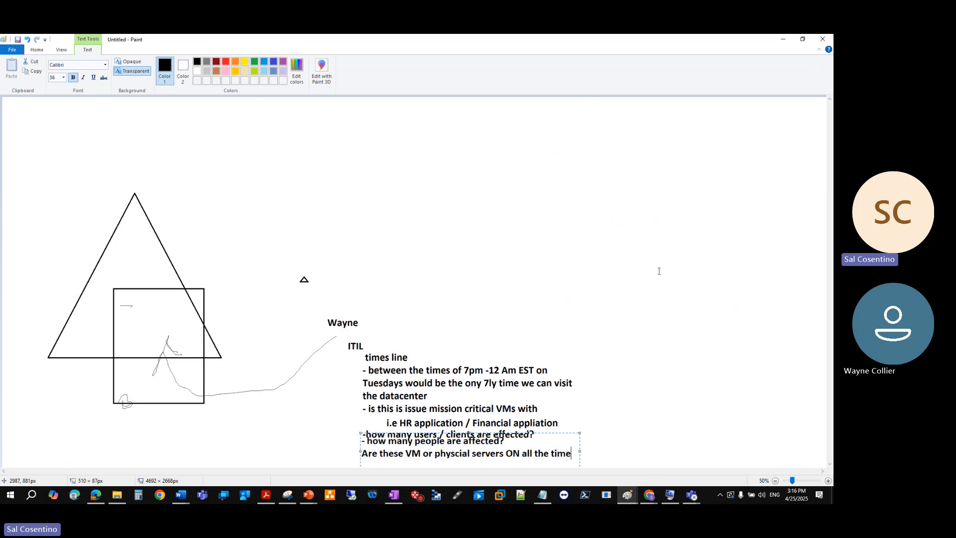
click(761, 301)
click(775, 480)
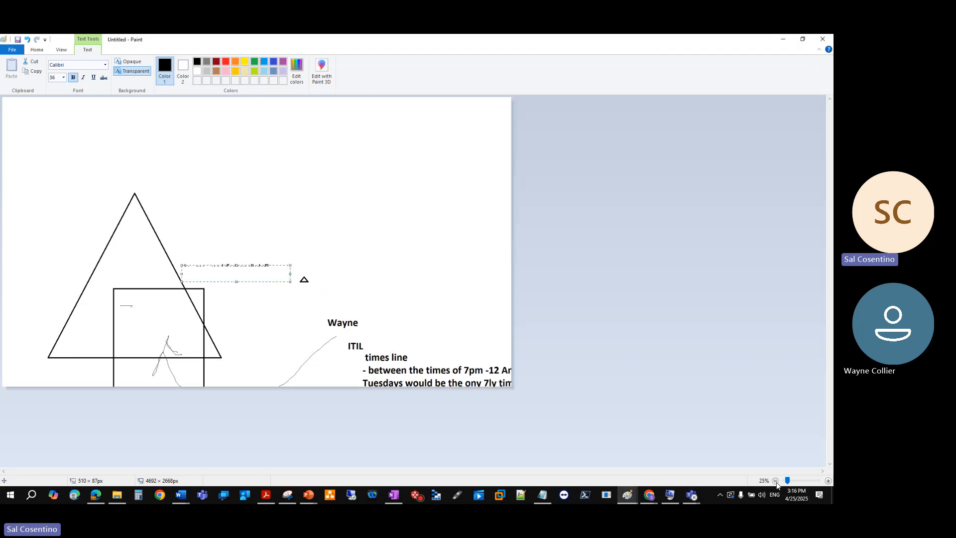
drag(281, 265, 282, 268)
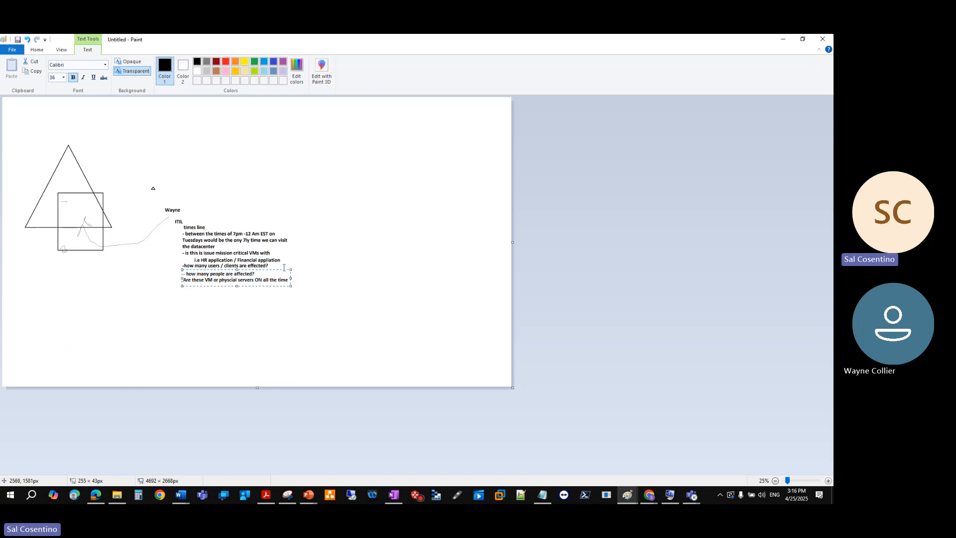
click(326, 234)
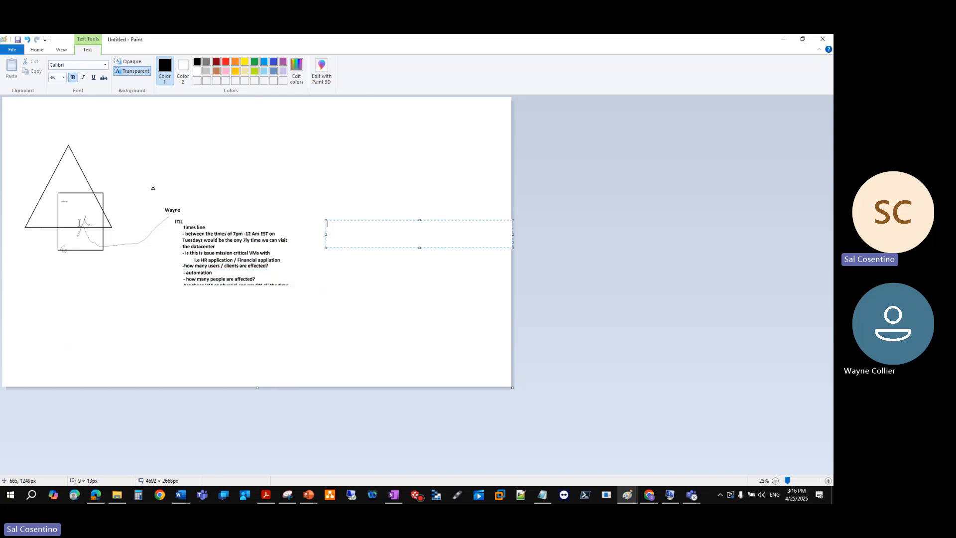
click(96, 114)
Select the canvas region containing the sketch and all its notes, and switch back to the PowerPoint presentation
click(55, 67)
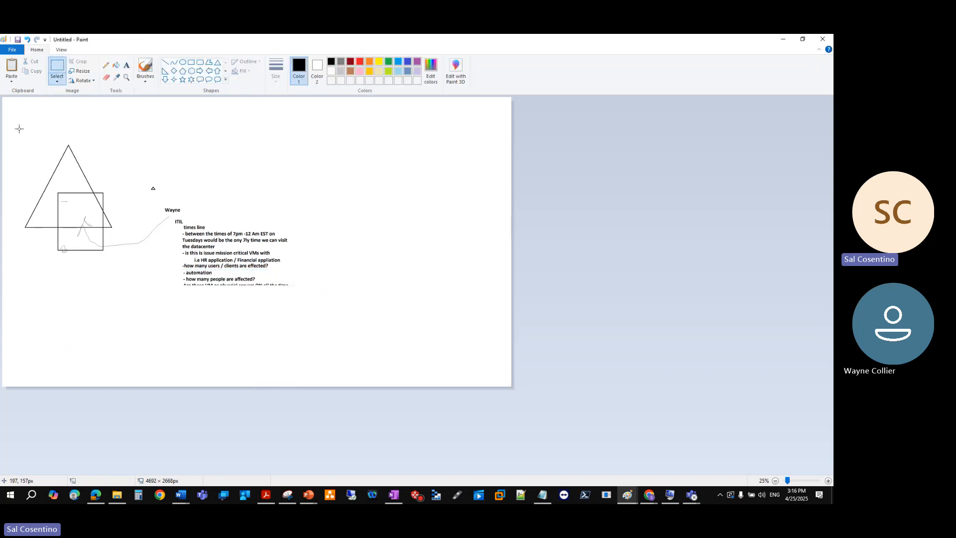
drag(23, 114, 332, 335)
click(781, 40)
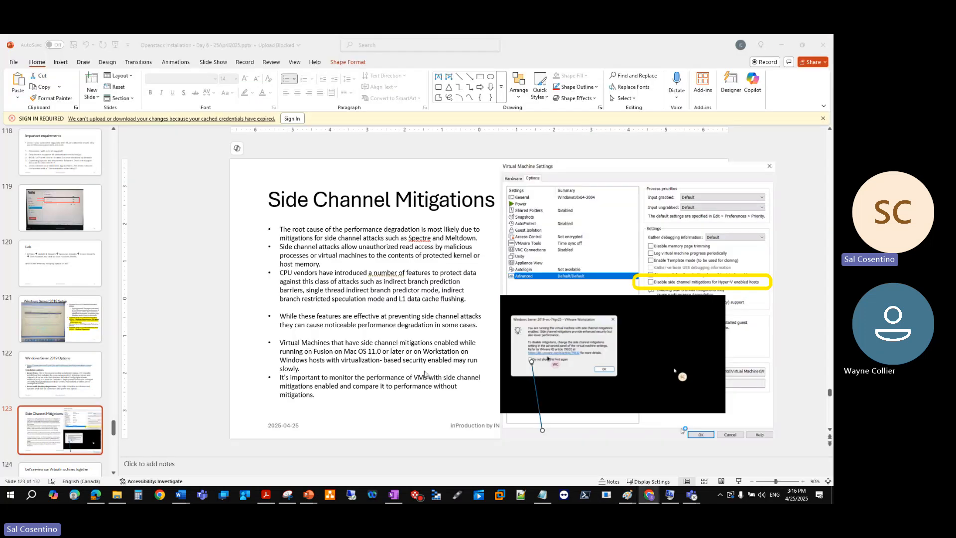
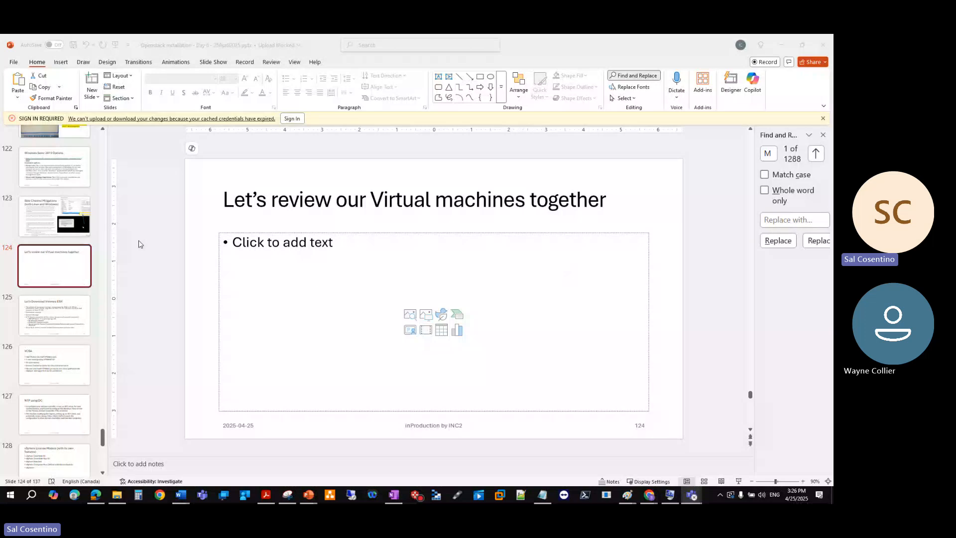
View the Side Channel Mitigations slide, return to the "Let's review our Virtual machines together" slide, and stop sharing the screen
scroll(60, 235, up, 2)
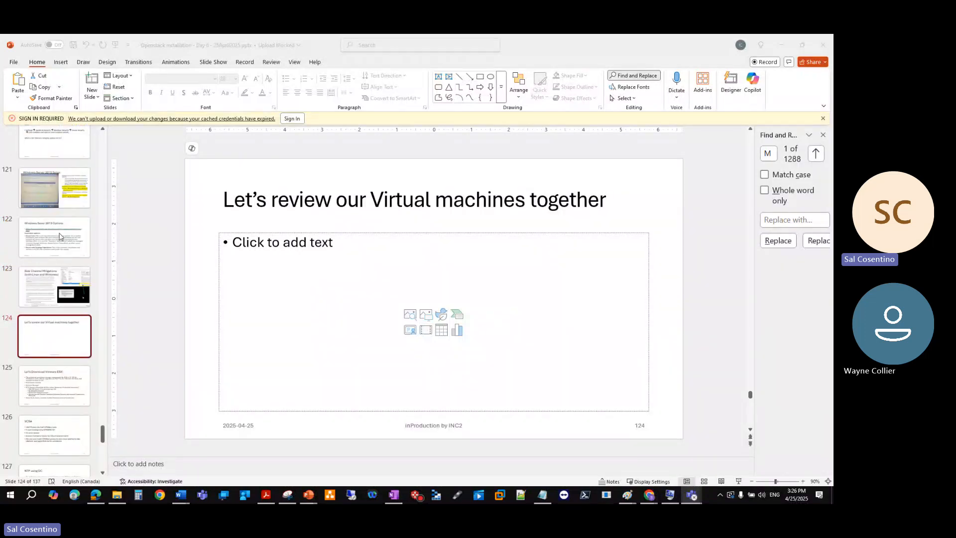
click(69, 284)
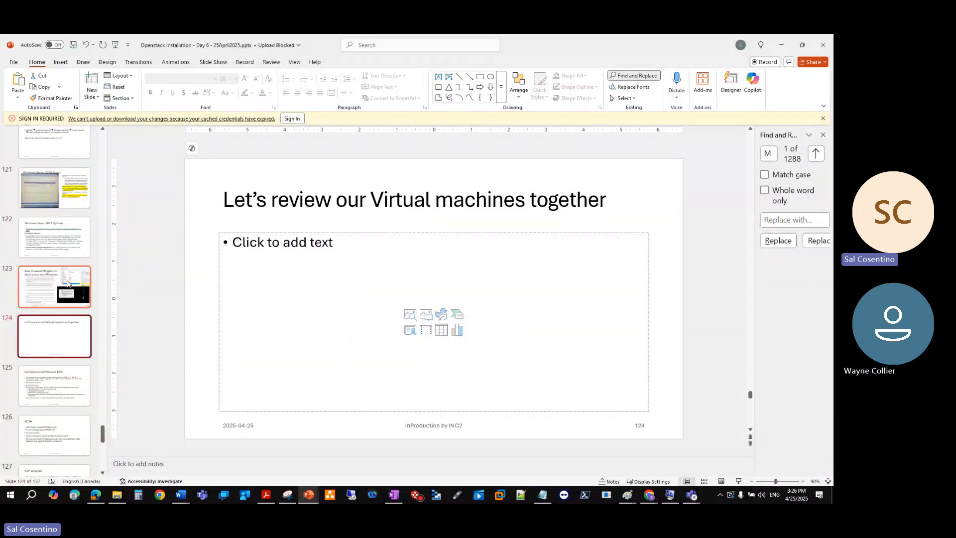
click(67, 283)
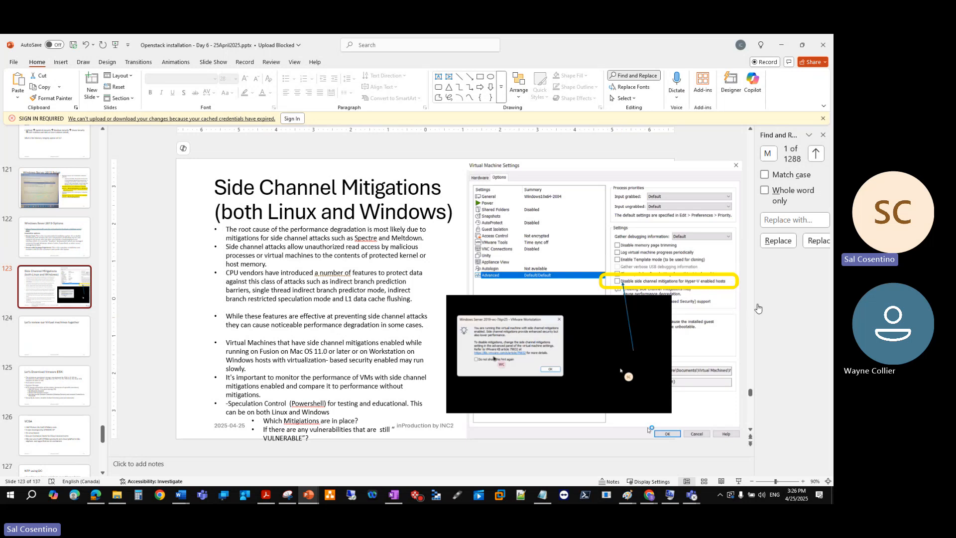
click(69, 338)
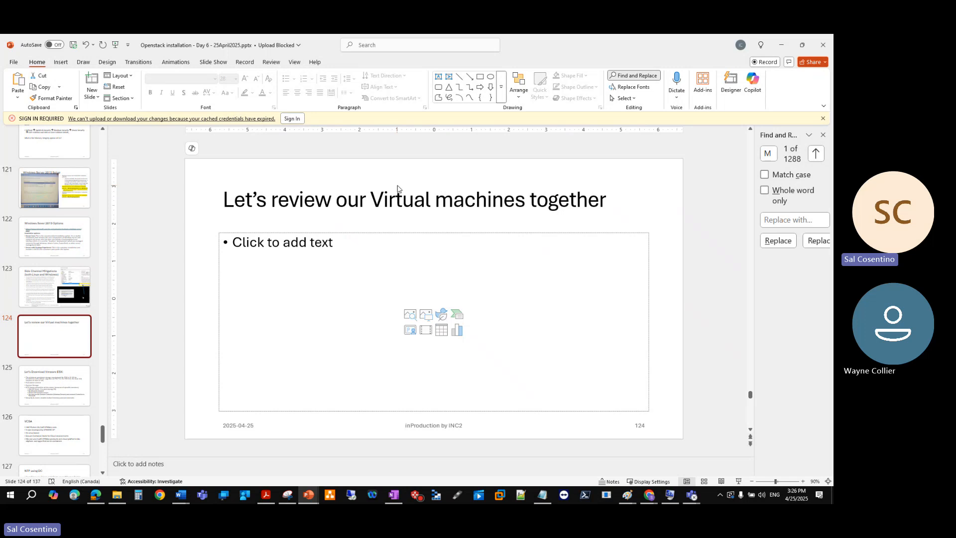
click(779, 49)
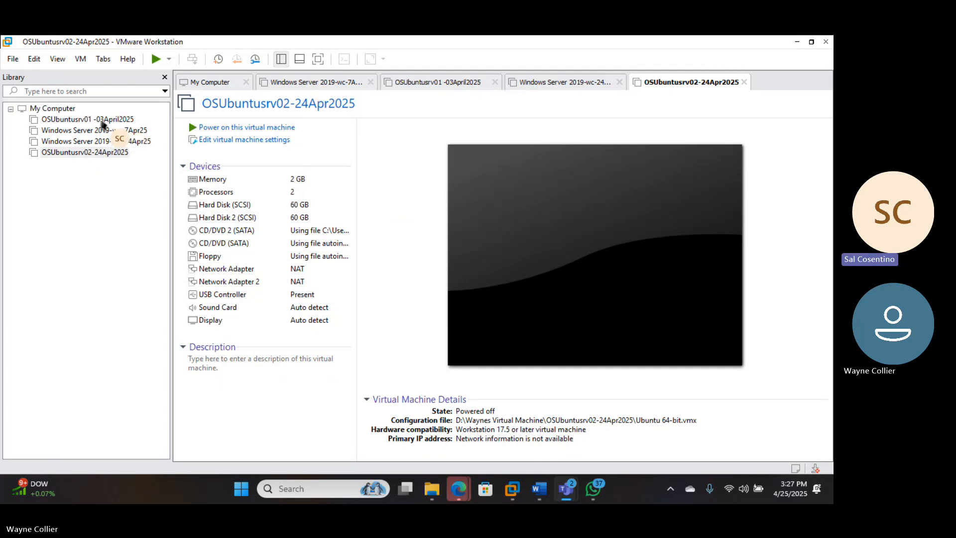
Open the memory settings of the Windows Server 2019-wc-7Apr25 virtual machine and raise its memory to 4708 MB
click(102, 141)
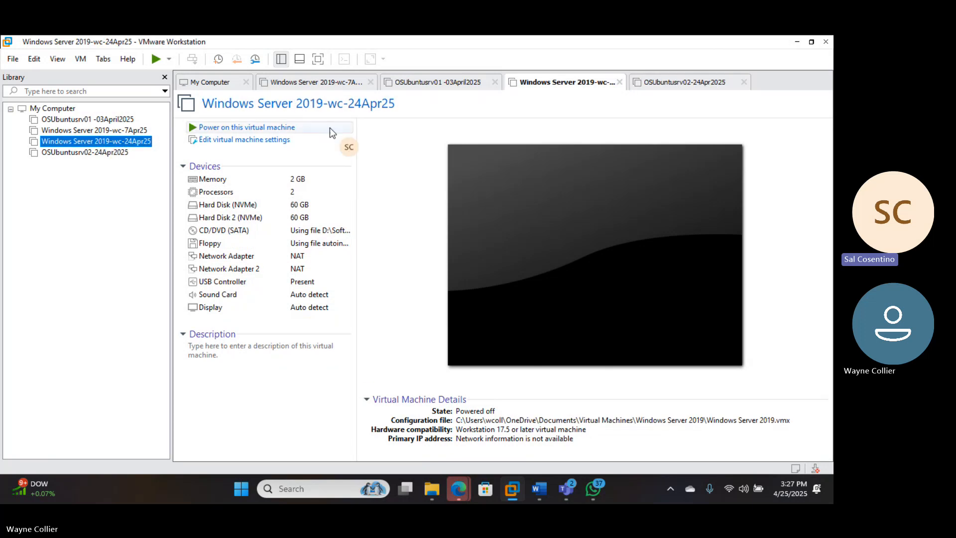
click(112, 131)
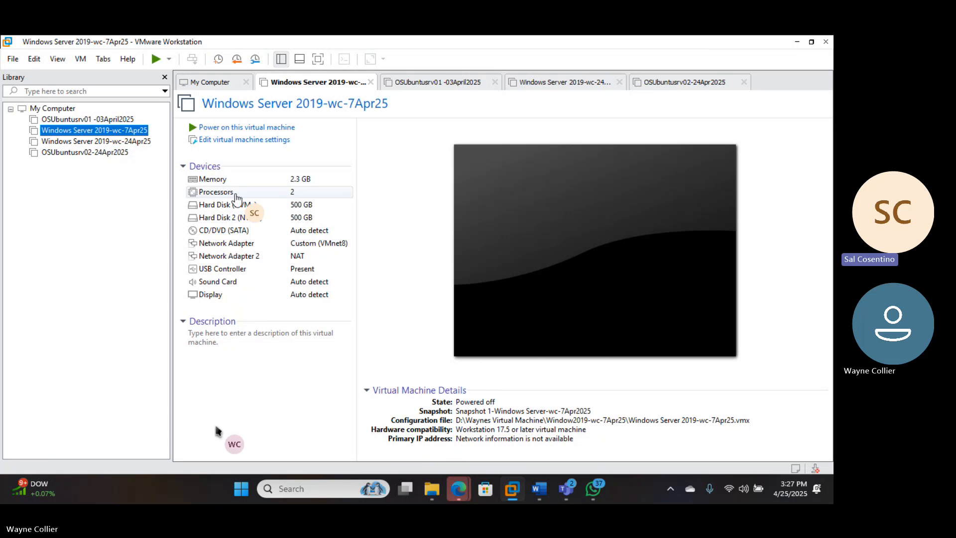
click(293, 182)
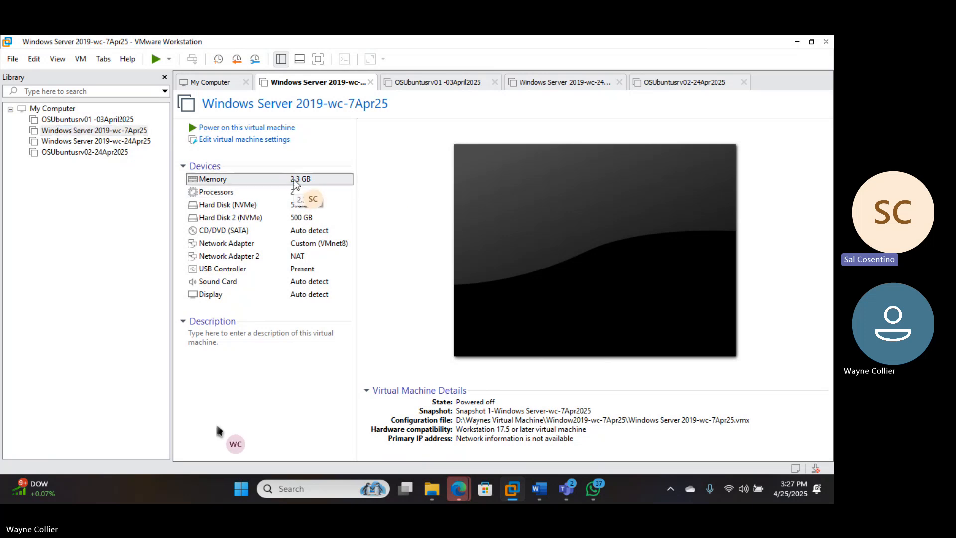
double_click(295, 180)
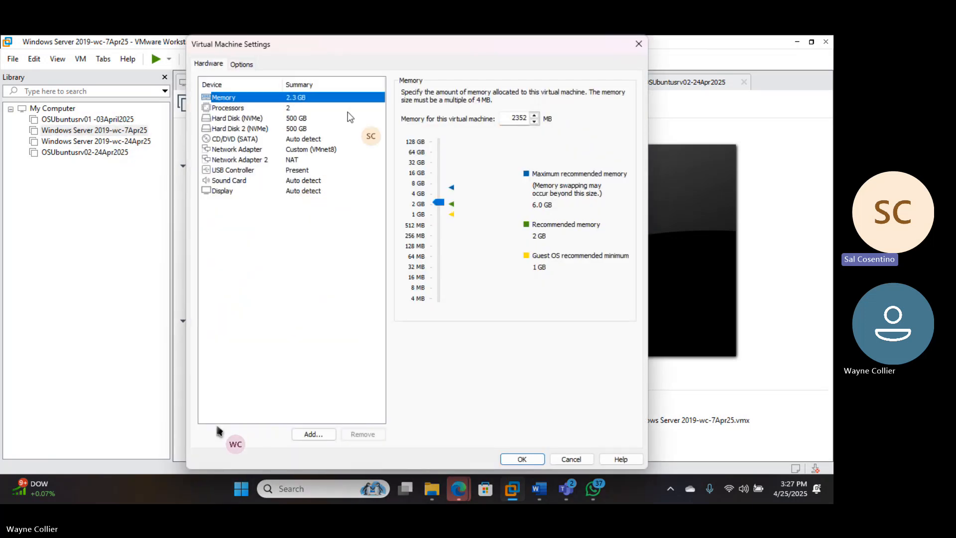
click(439, 195)
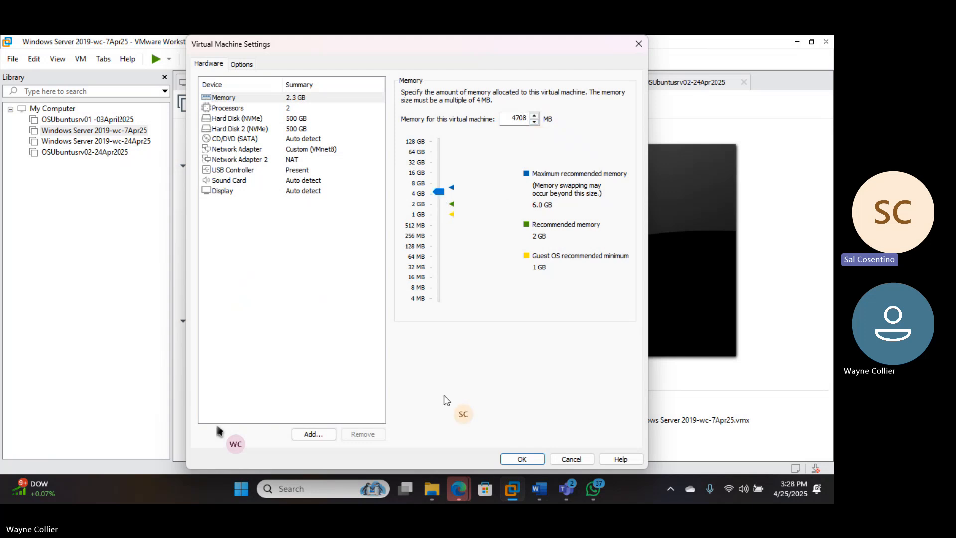
Switch to Calculator and multiply 1024 by 4 to work out 4 GB in megabytes
click(328, 489)
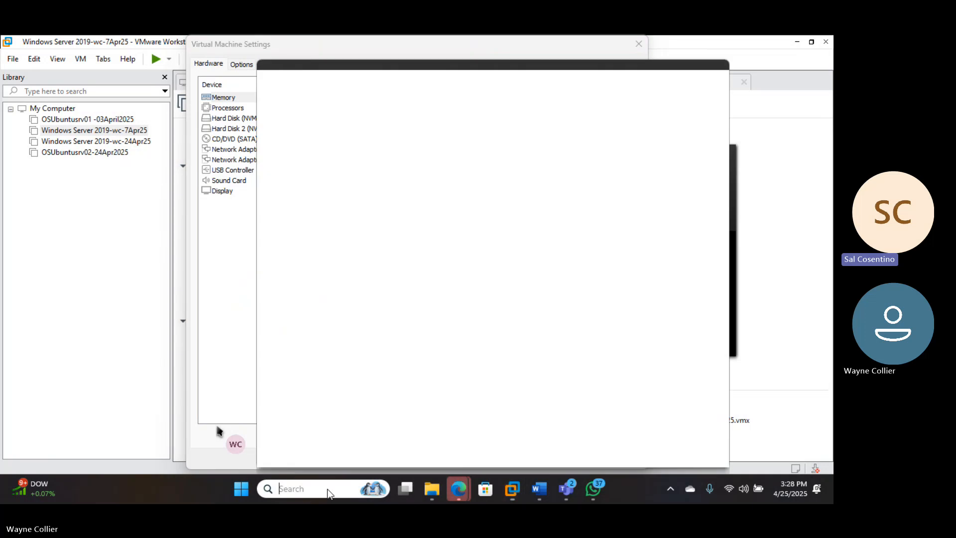
text(calca)
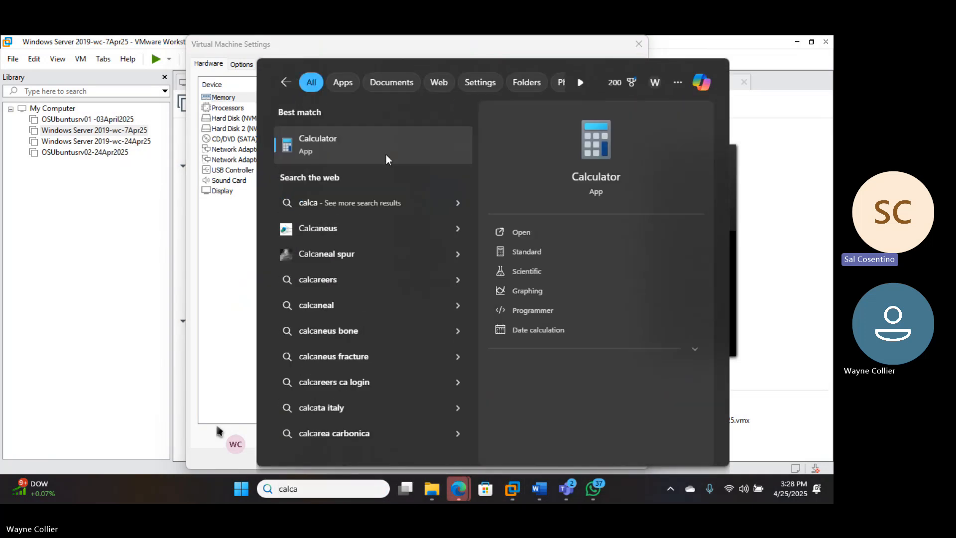
click(388, 157)
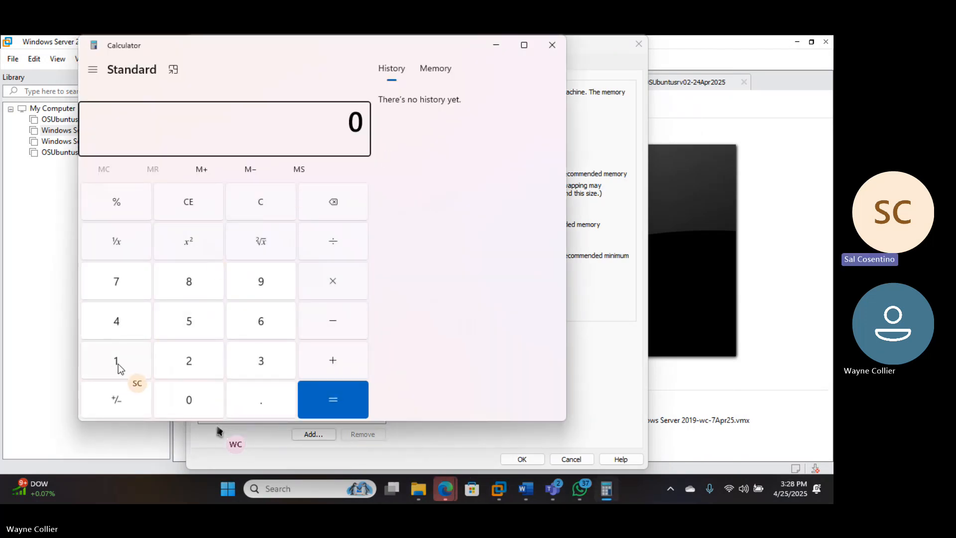
click(118, 367)
click(193, 400)
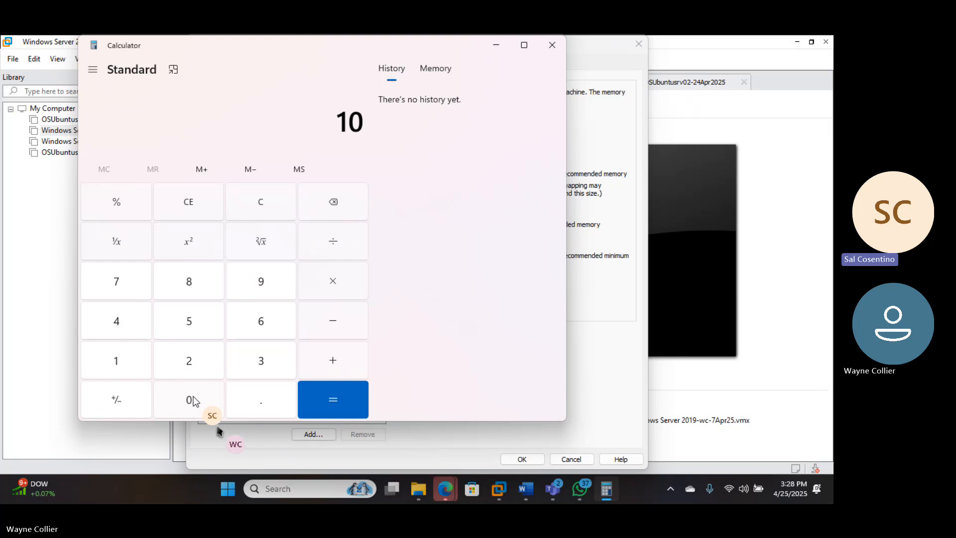
click(190, 369)
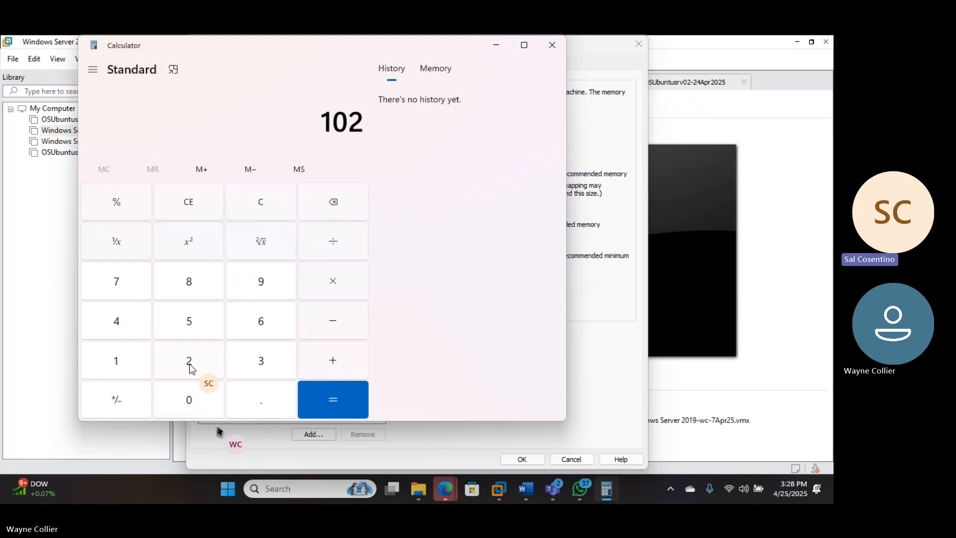
click(131, 333)
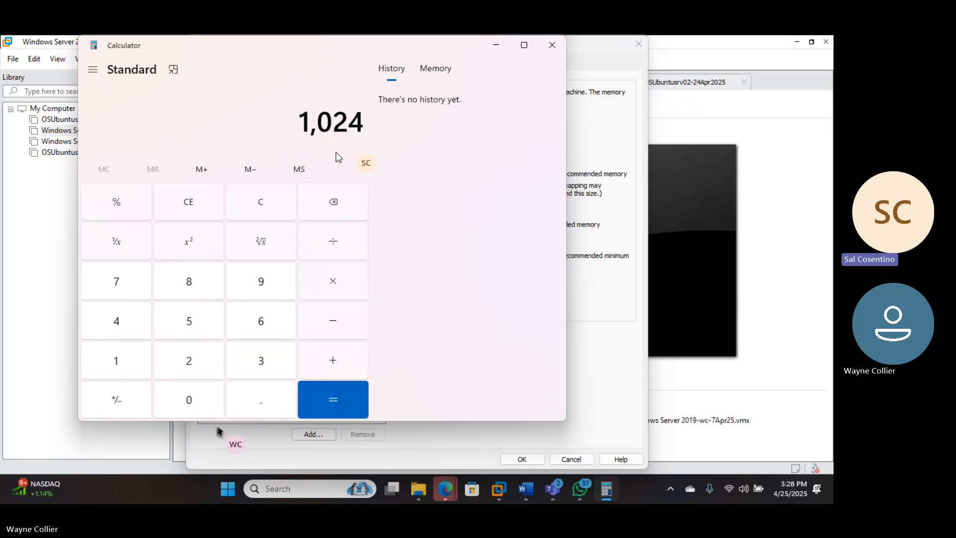
click(335, 289)
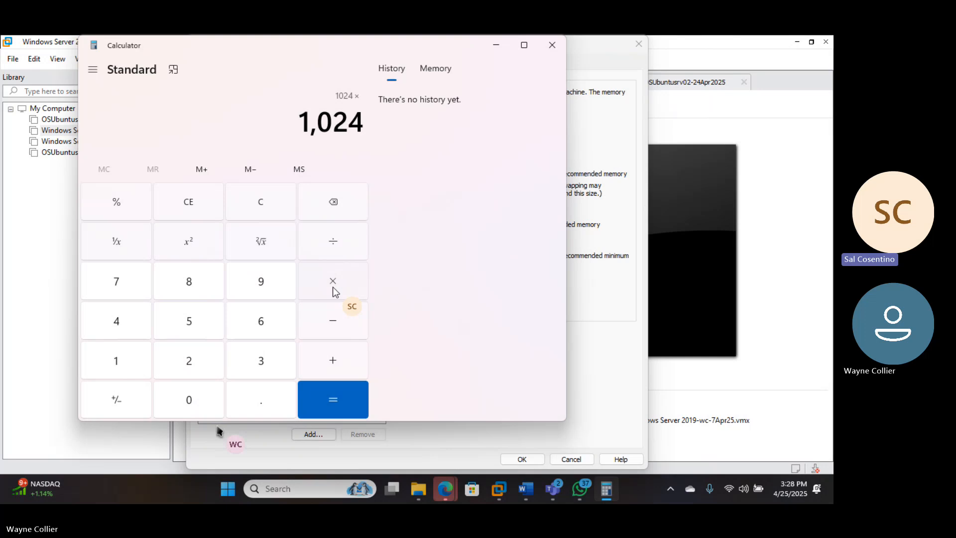
click(115, 323)
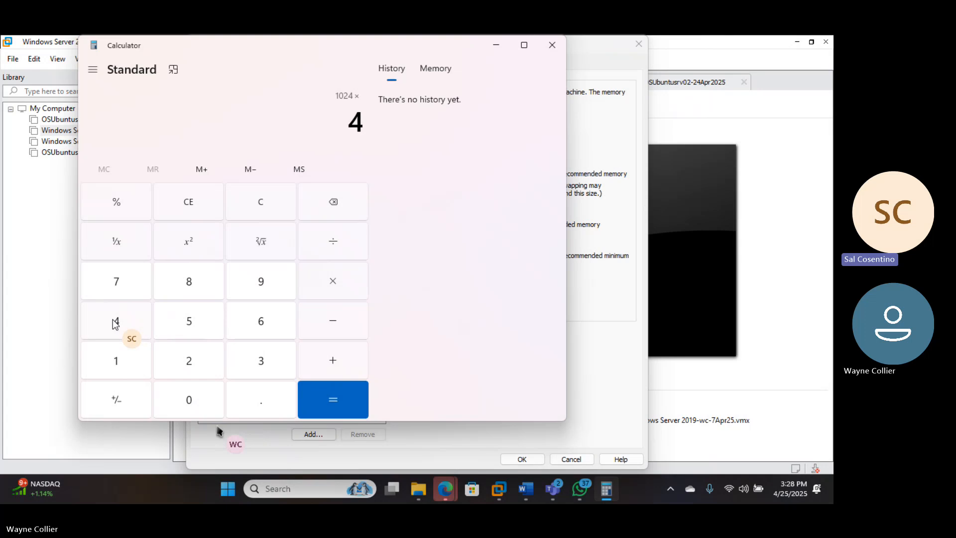
click(345, 407)
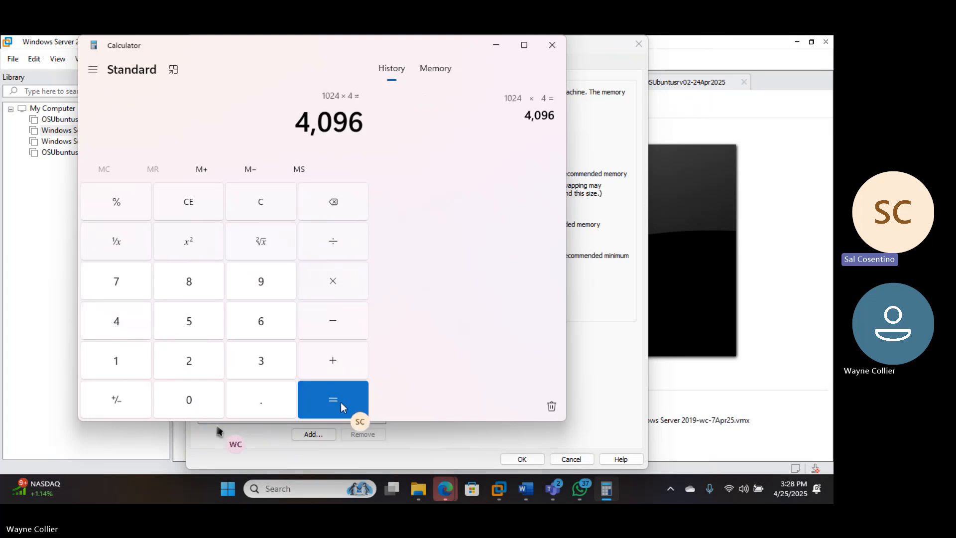
click(501, 45)
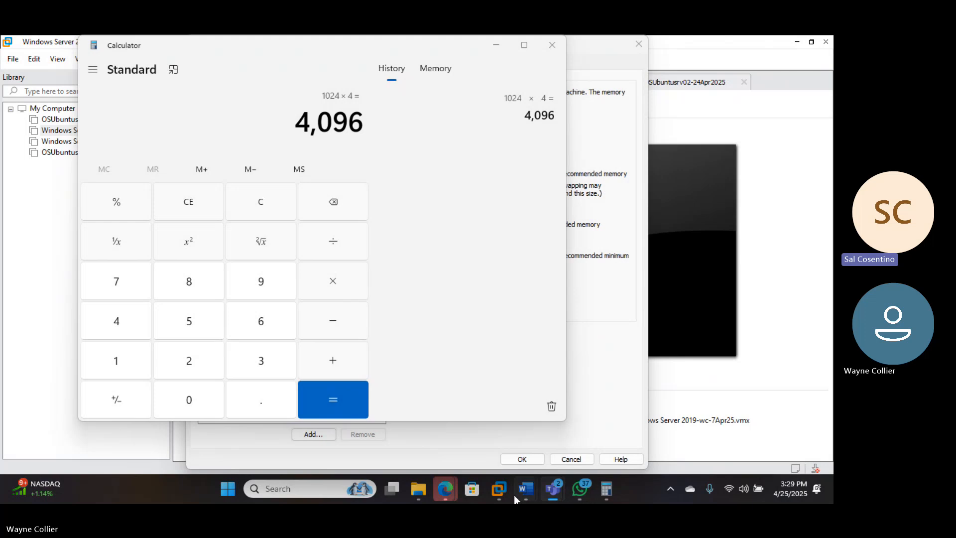
Close all open Word documents and the WhatsApp window
mouse_move(526, 490)
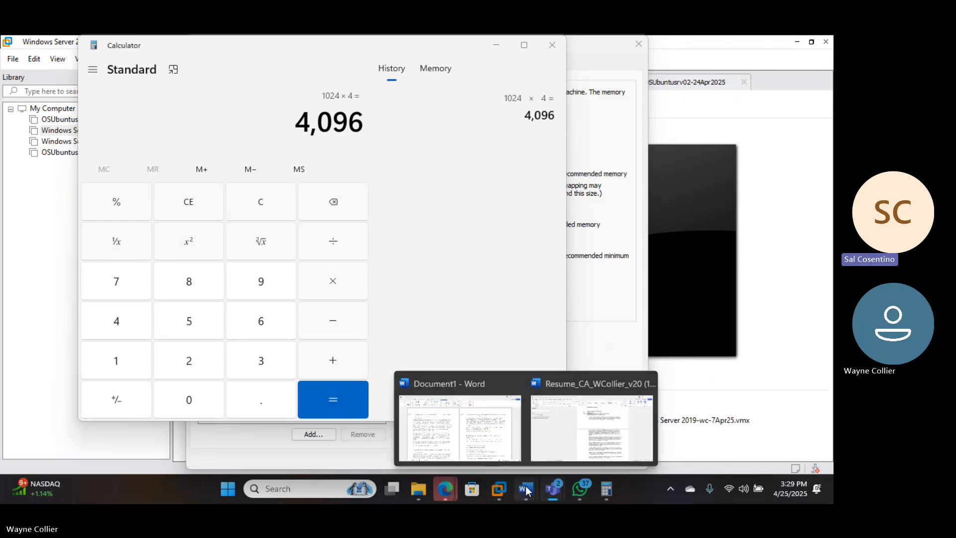
right_click(526, 490)
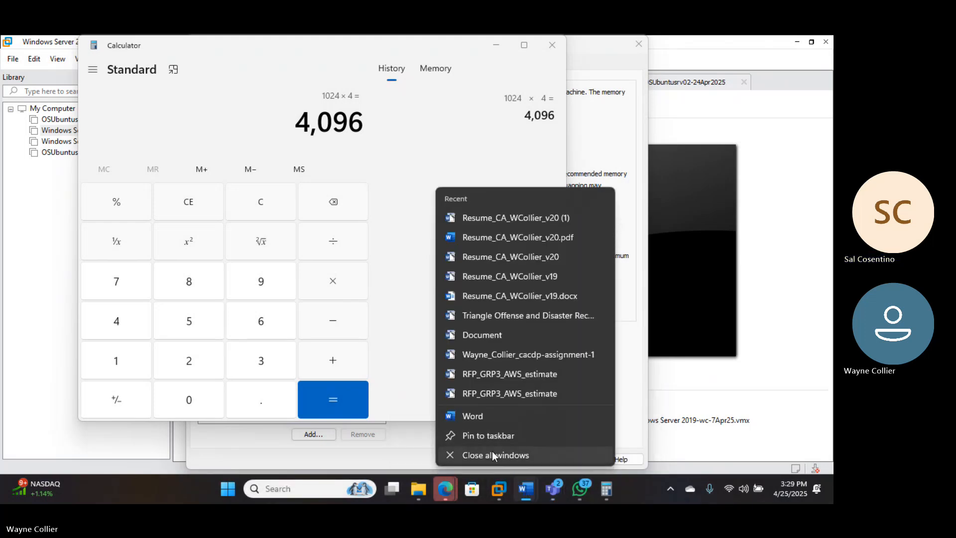
click(492, 455)
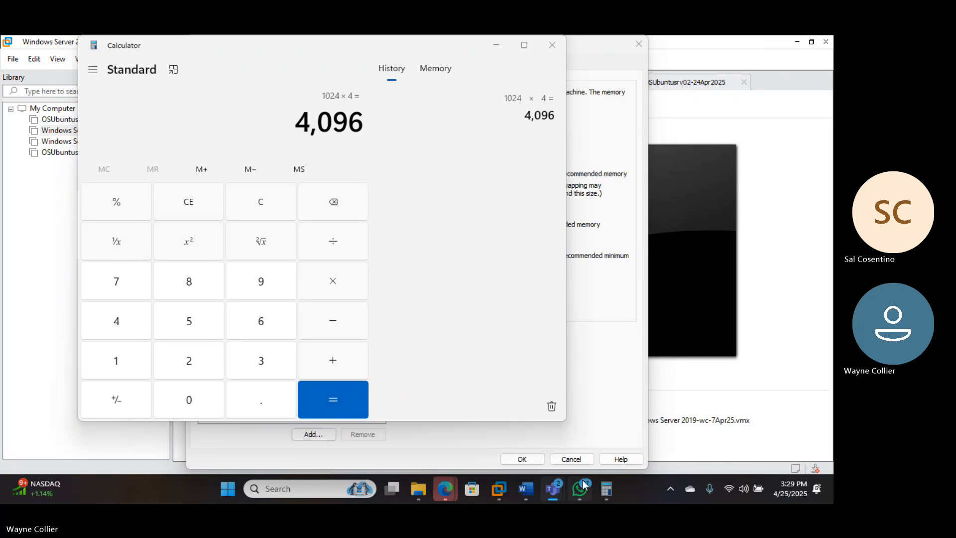
mouse_move(534, 490)
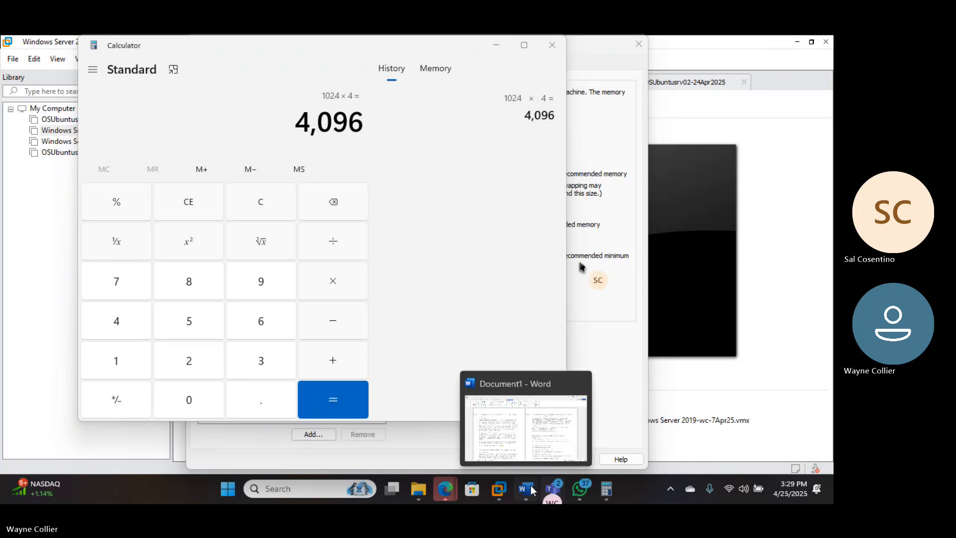
right_click(533, 489)
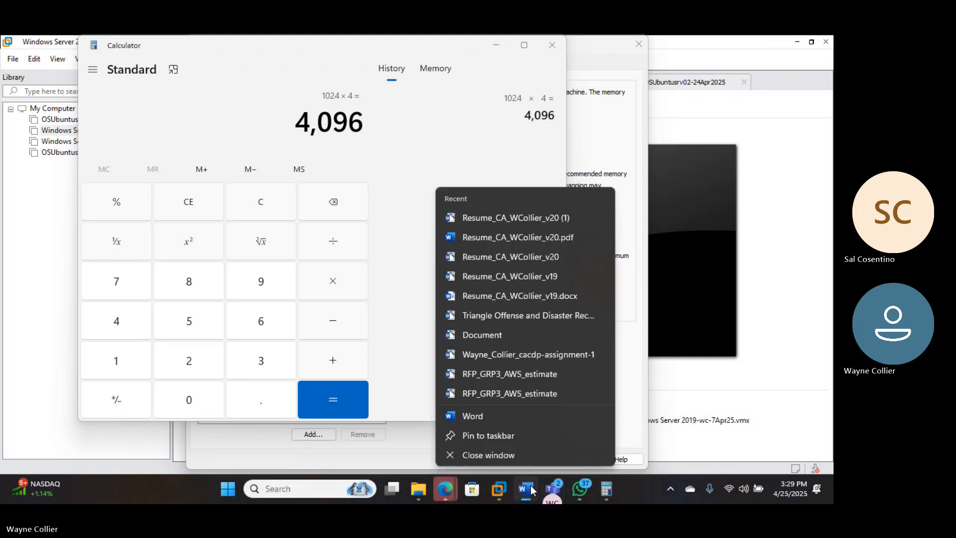
click(473, 455)
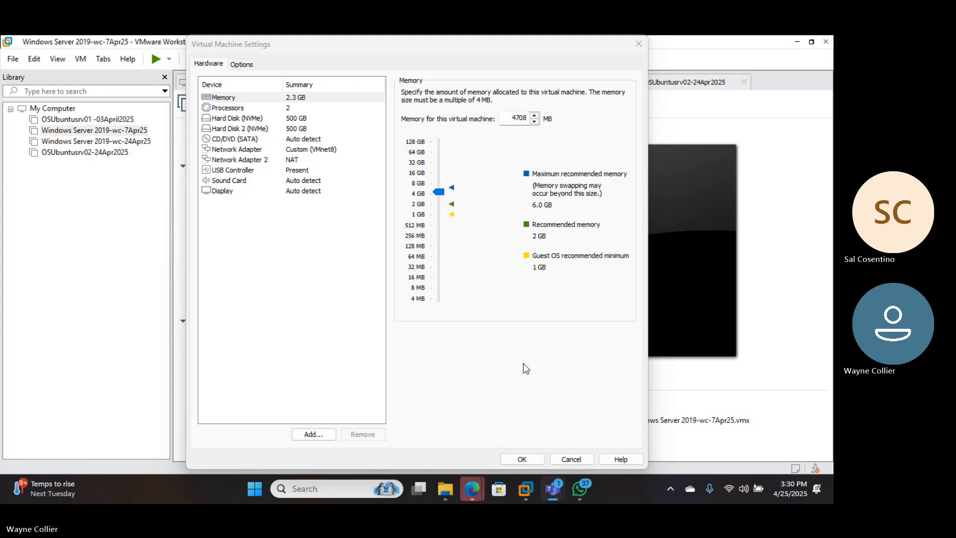
right_click(582, 488)
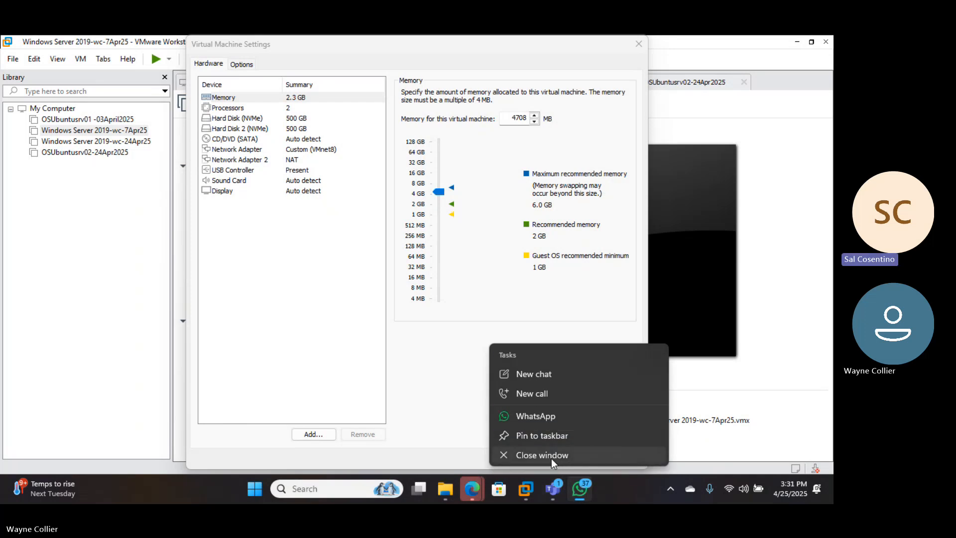
click(551, 458)
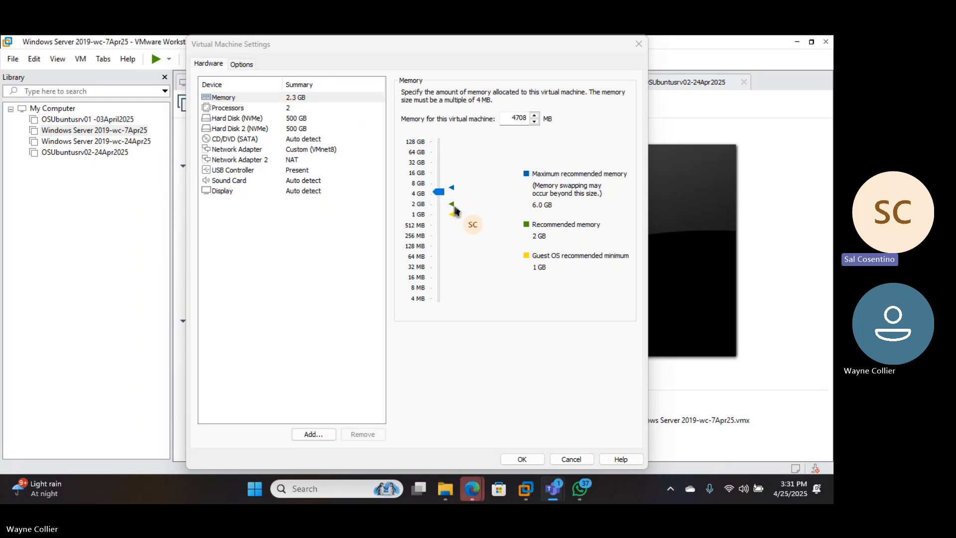
Change the virtual machine's memory through 2048, 4096, 8192, 16384 and 32768 MB up to 131072 MB
click(453, 205)
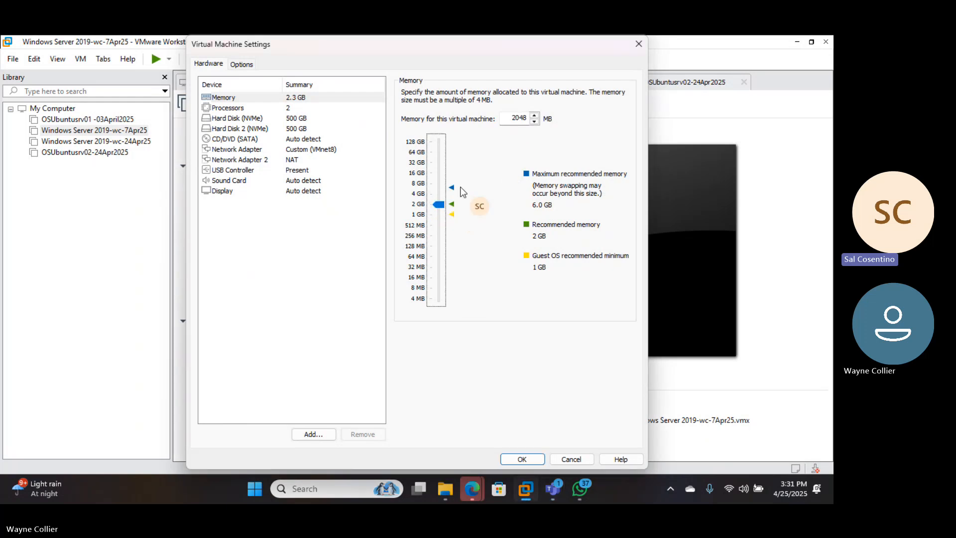
click(421, 198)
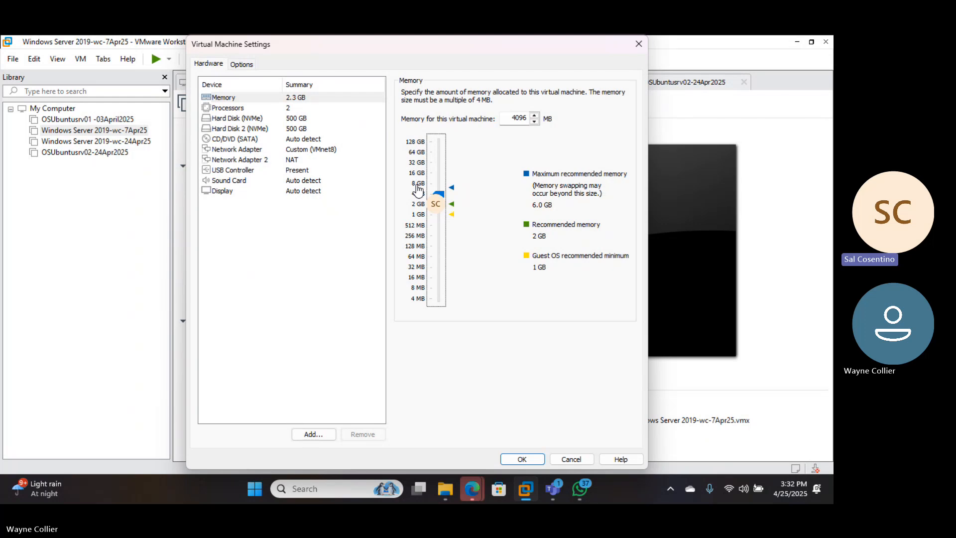
click(417, 185)
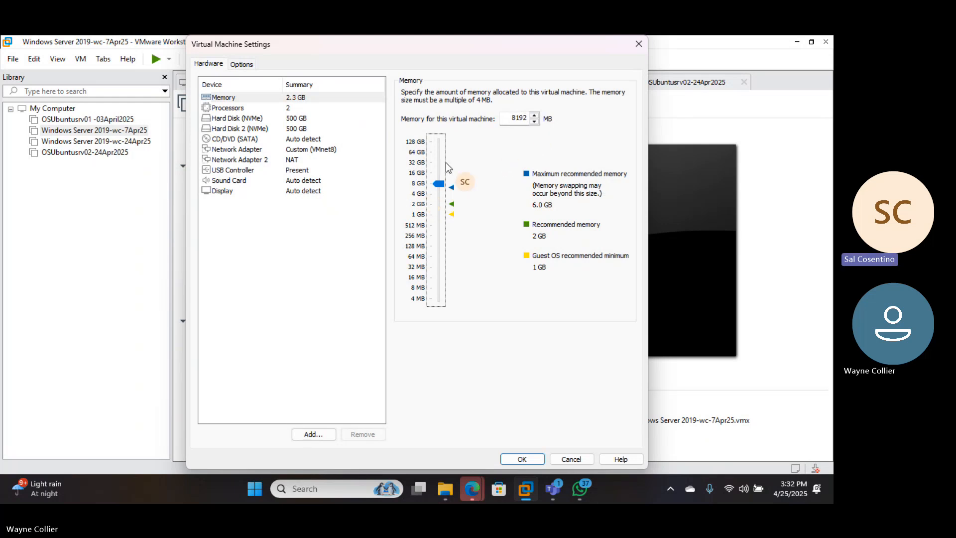
click(421, 174)
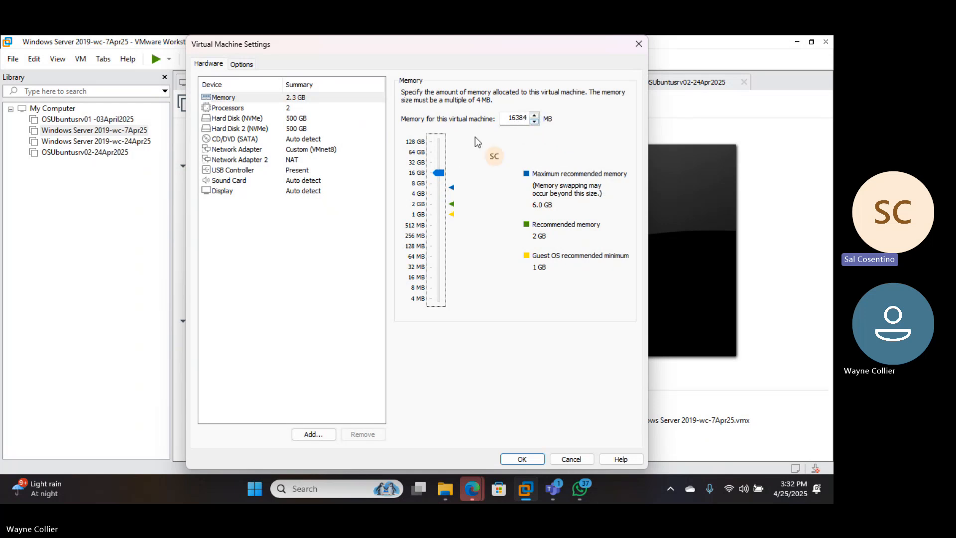
click(416, 164)
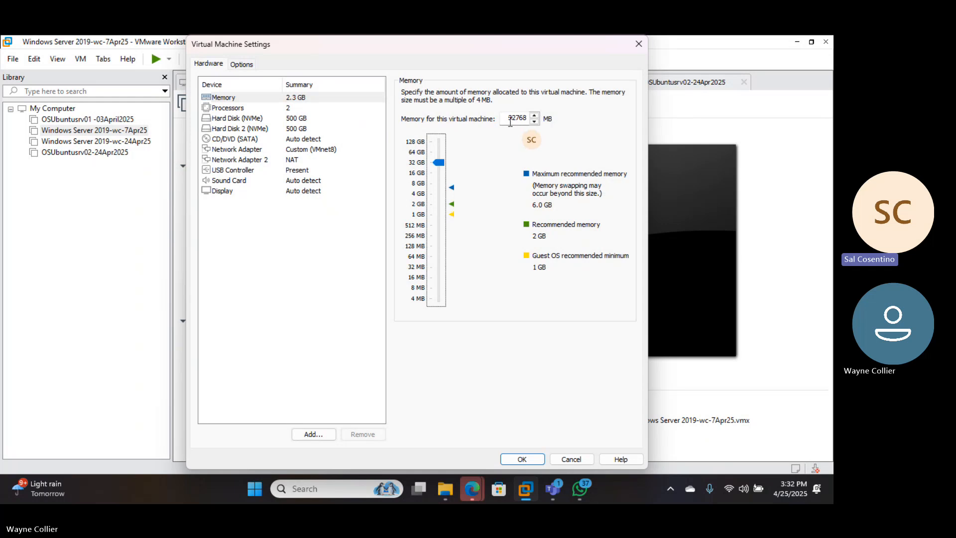
click(420, 143)
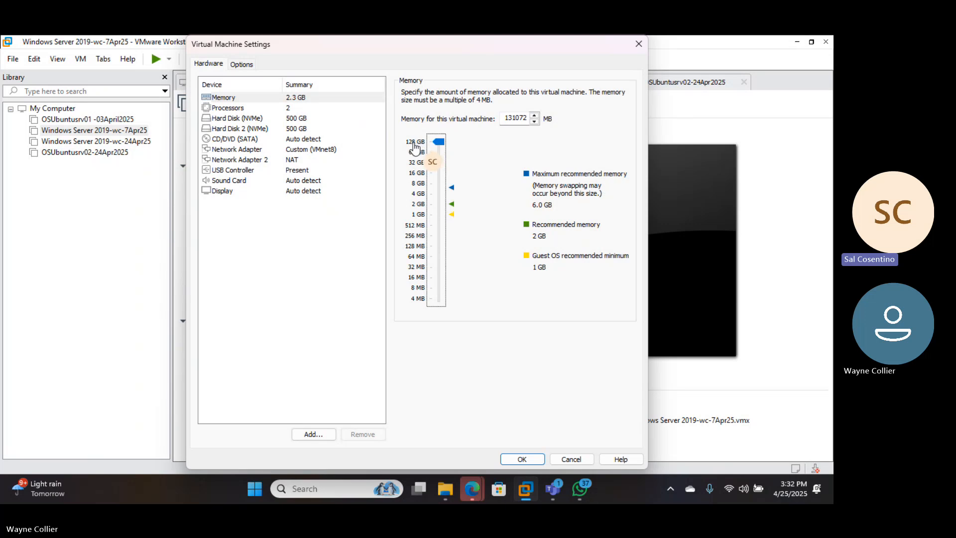
click(534, 117)
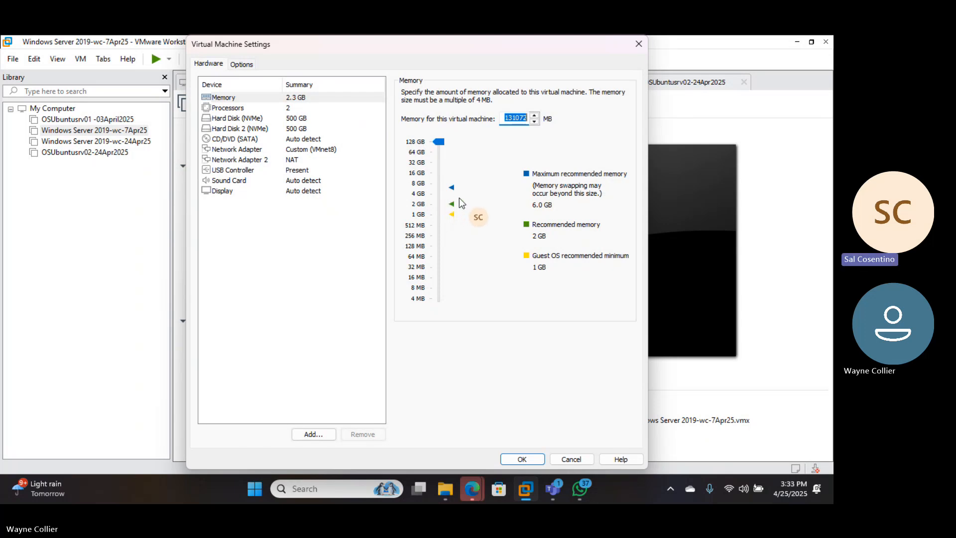
Set the virtual machine's memory to 4096 MB and its processors to 1 with 4 cores per processor
click(429, 195)
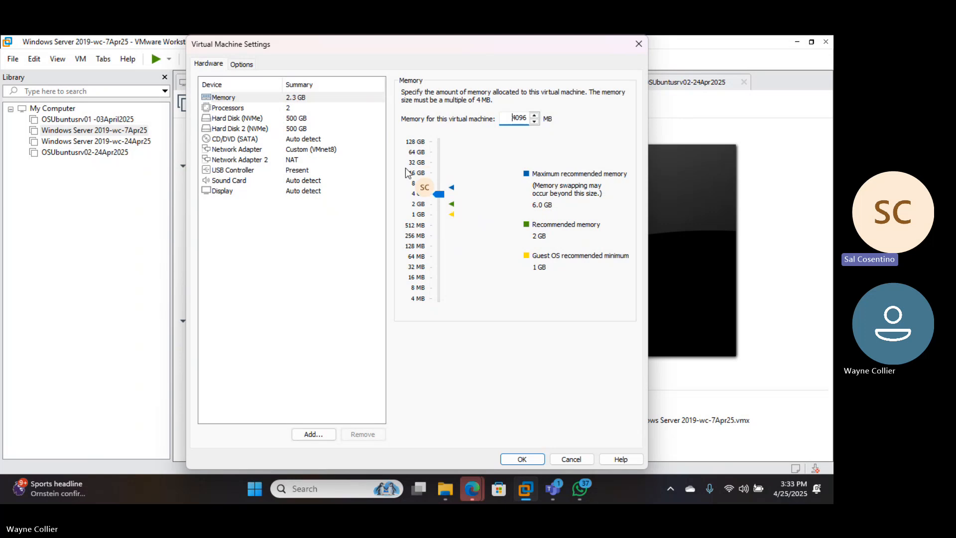
click(276, 109)
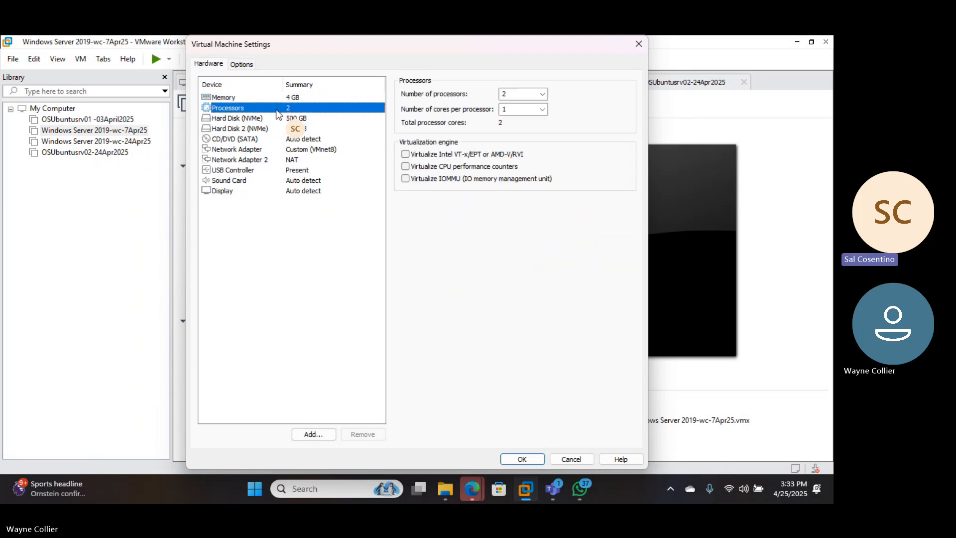
click(542, 95)
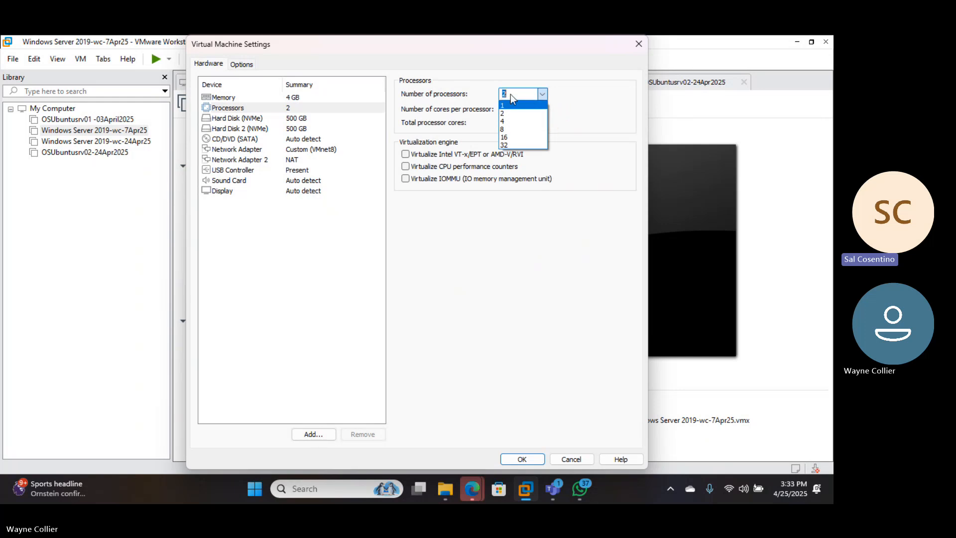
click(563, 101)
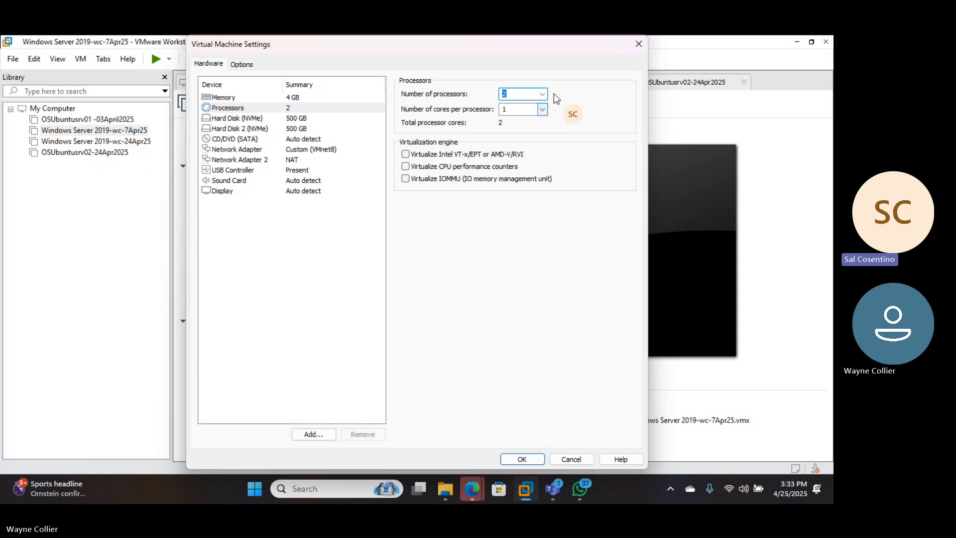
click(541, 95)
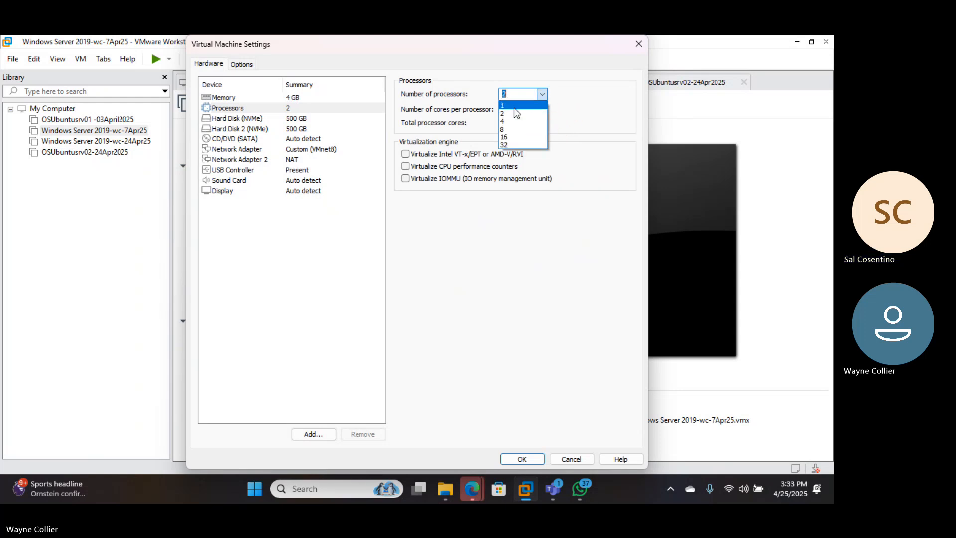
click(531, 104)
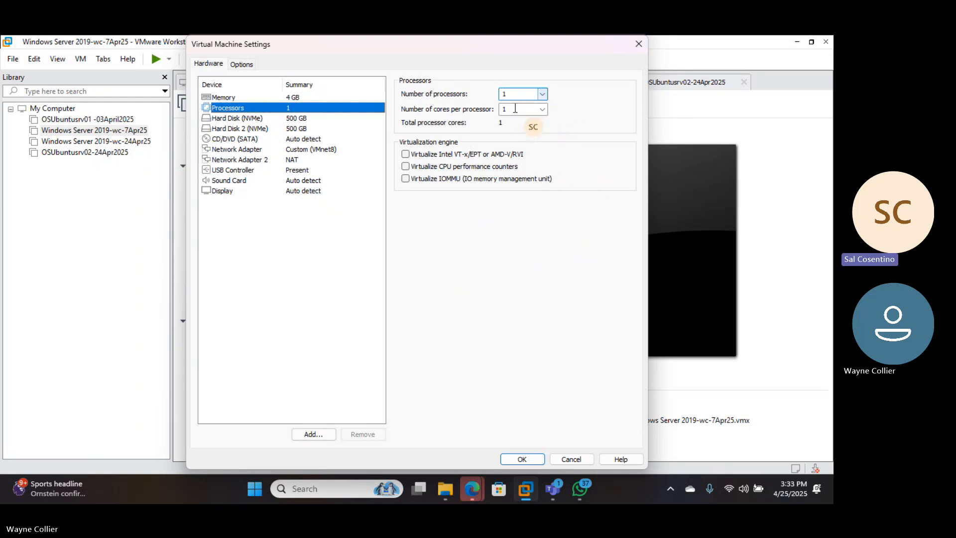
click(542, 109)
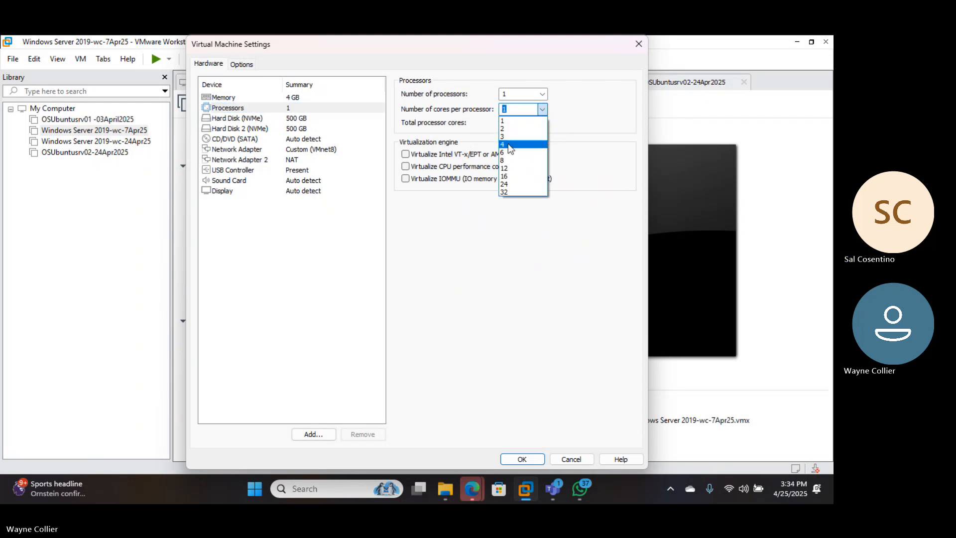
click(508, 144)
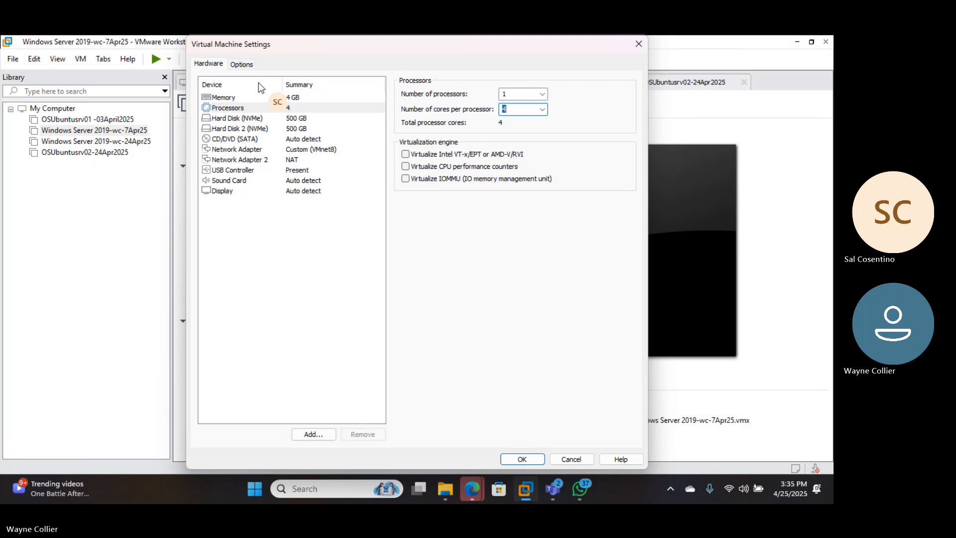
click(555, 489)
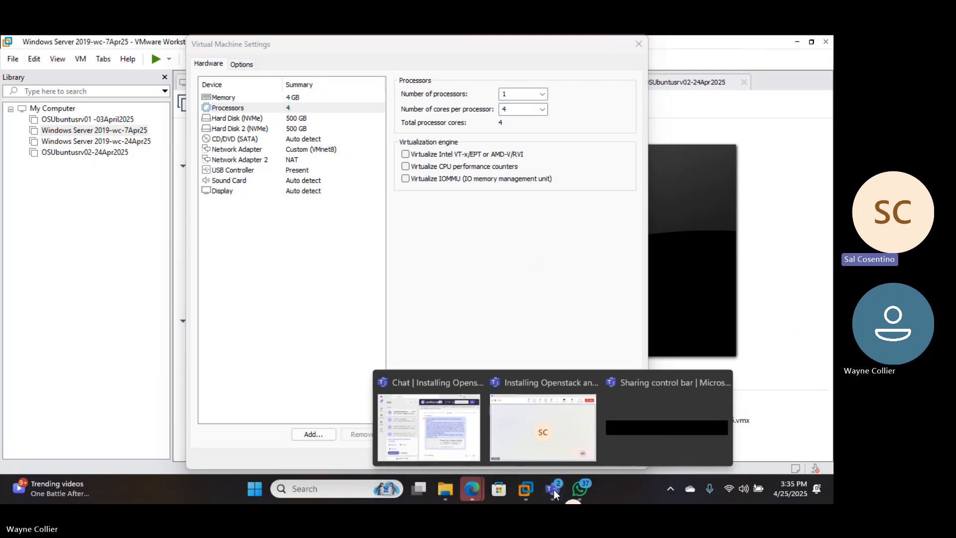
click(682, 203)
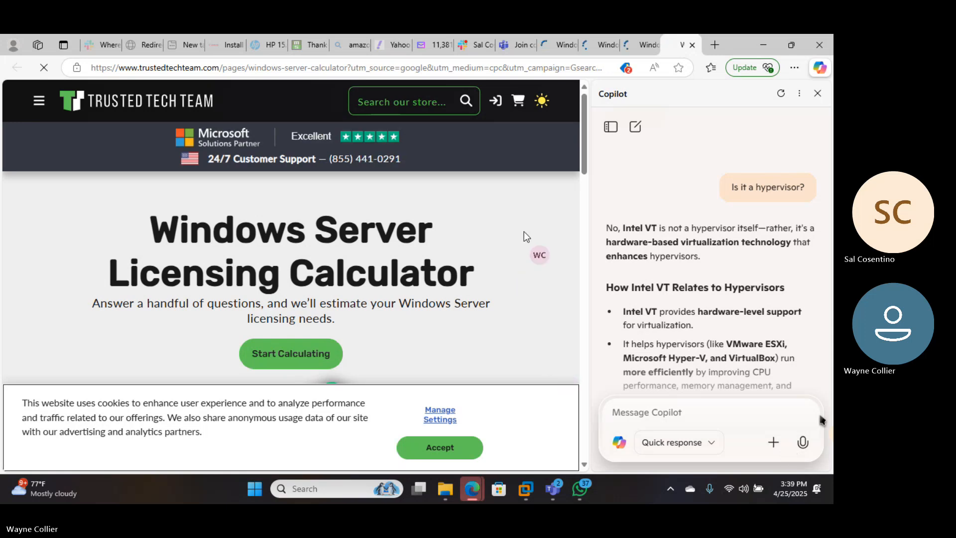
Close the duplicate Windows Server Licensing Calculator pages and the Copilot pane, keeping one calculator page open
click(637, 49)
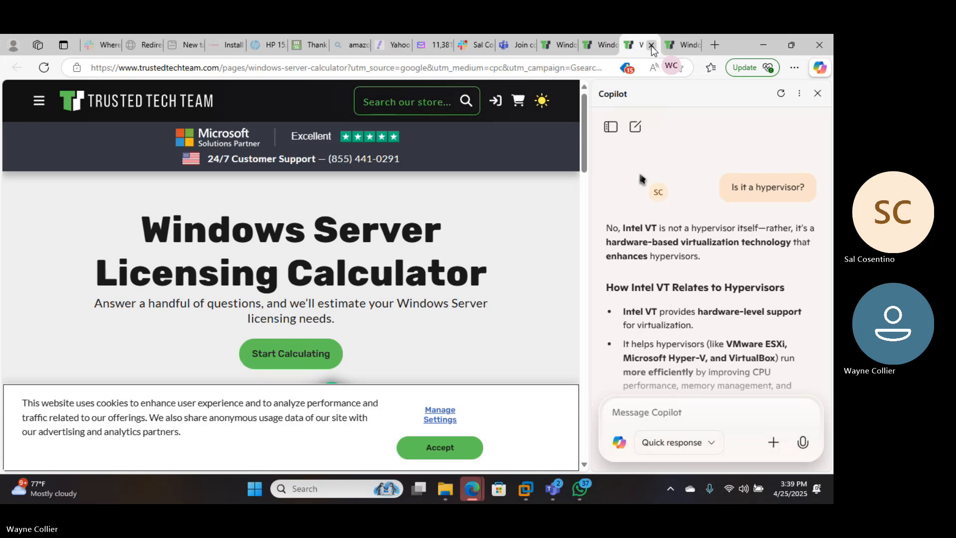
click(671, 49)
click(817, 93)
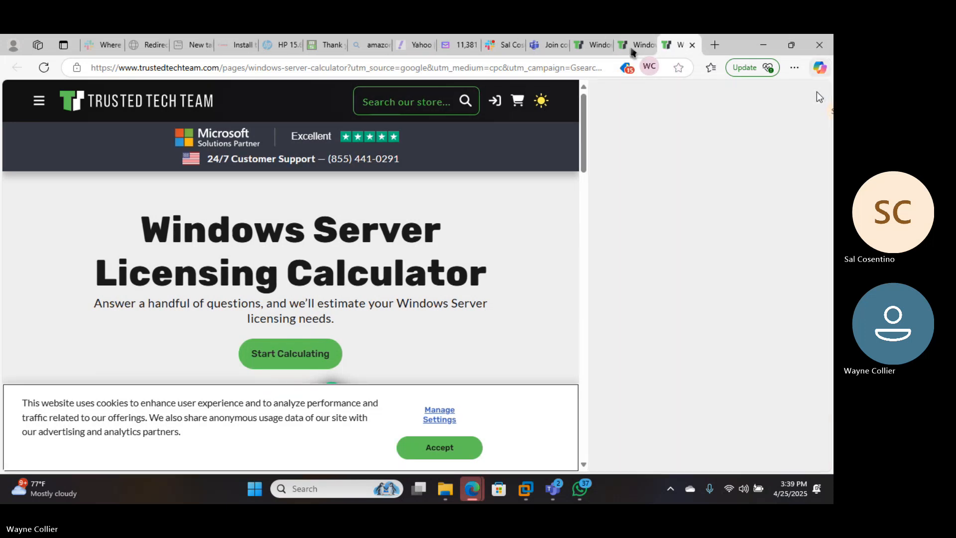
click(642, 50)
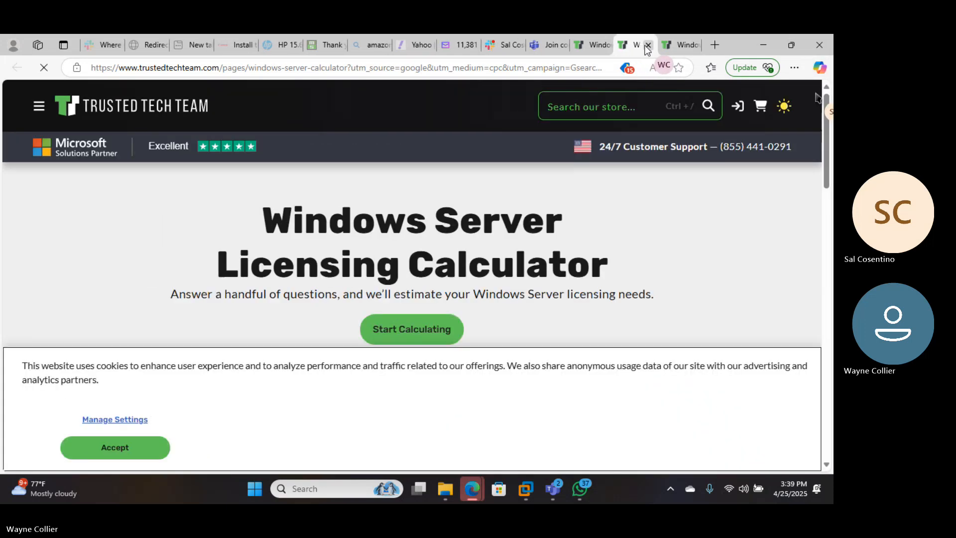
click(647, 46)
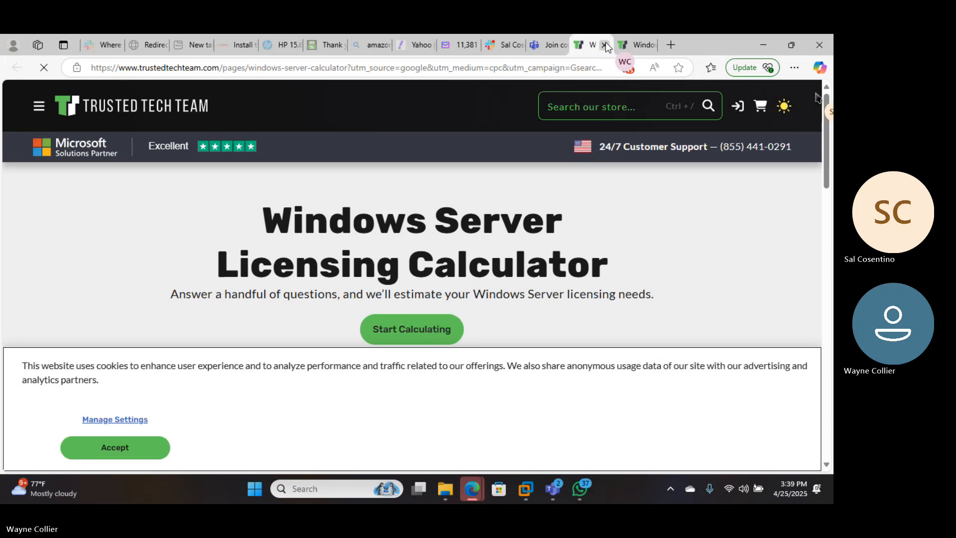
click(605, 45)
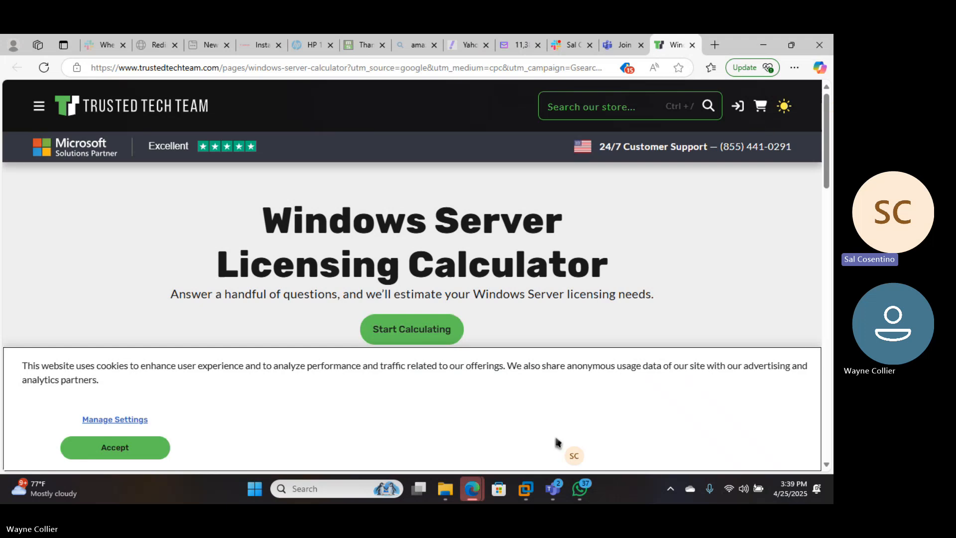
Open the downloaded file Windows_Server_2019_licensing_datasheet_EN_US.pdf
click(551, 490)
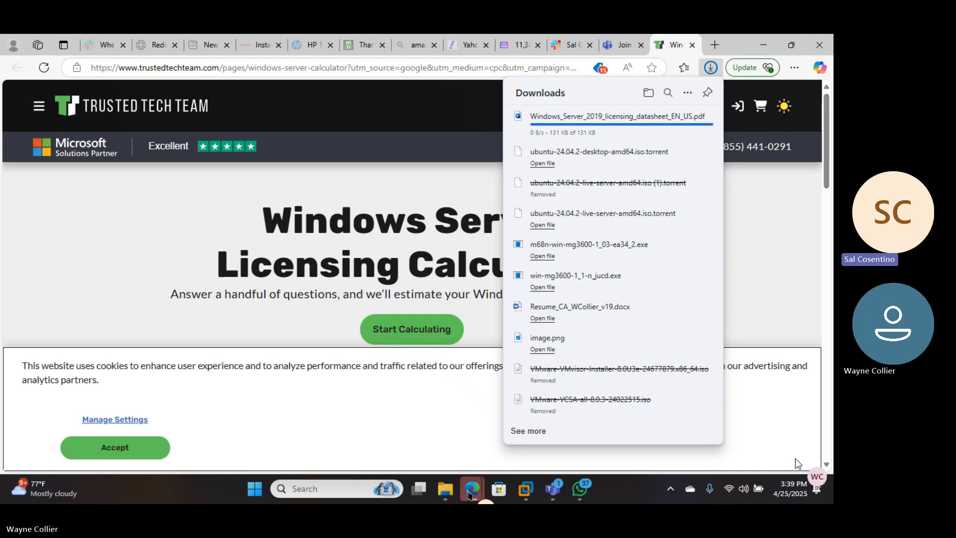
click(573, 119)
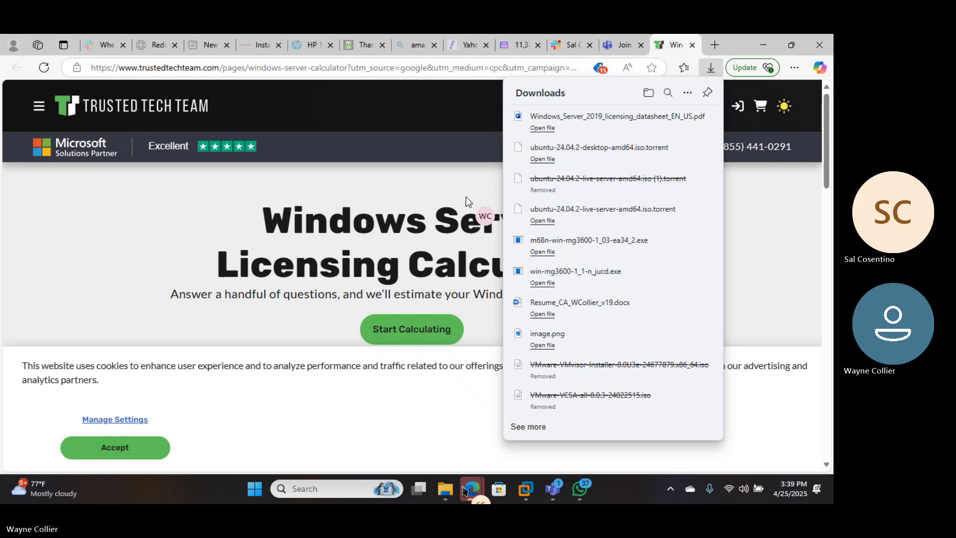
click(541, 127)
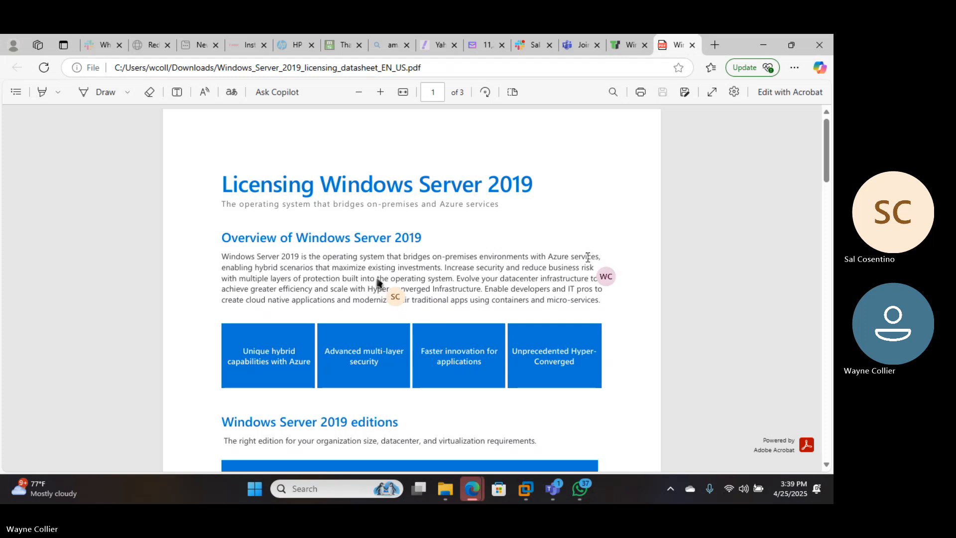
Read the datasheet's overview and editions table, selecting the Windows Server 2019 Datacenter name and its price to point them out
drag(269, 258, 556, 258)
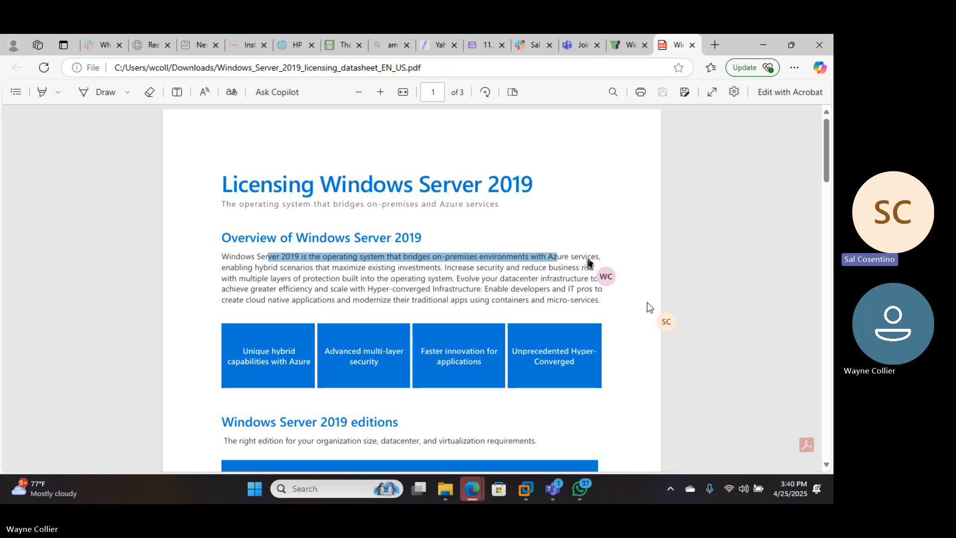
scroll(588, 262, down, 3)
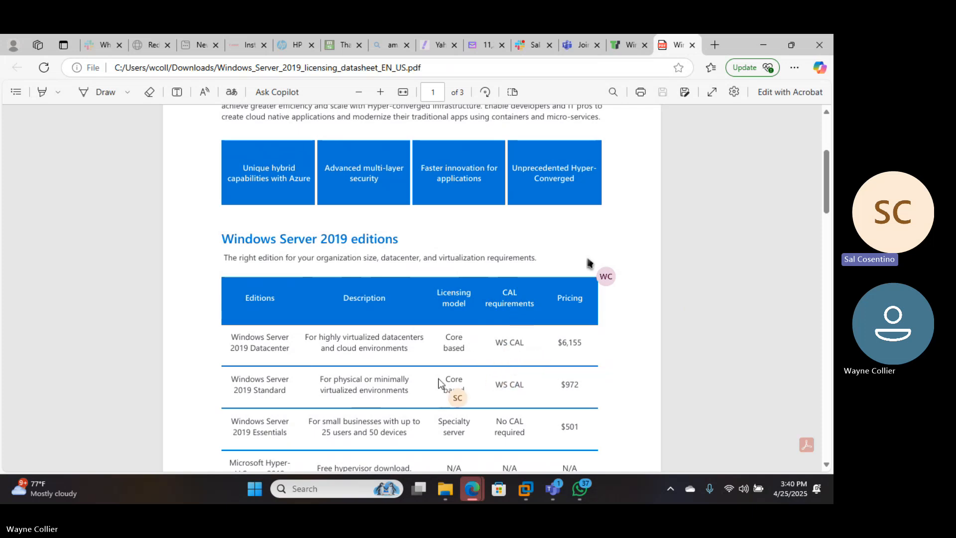
scroll(316, 360, down, 2)
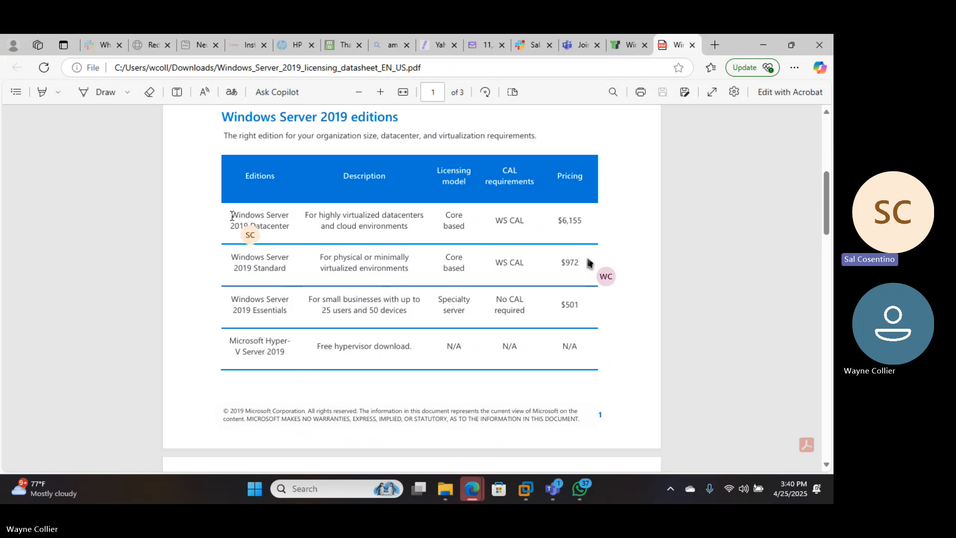
drag(230, 215, 289, 234)
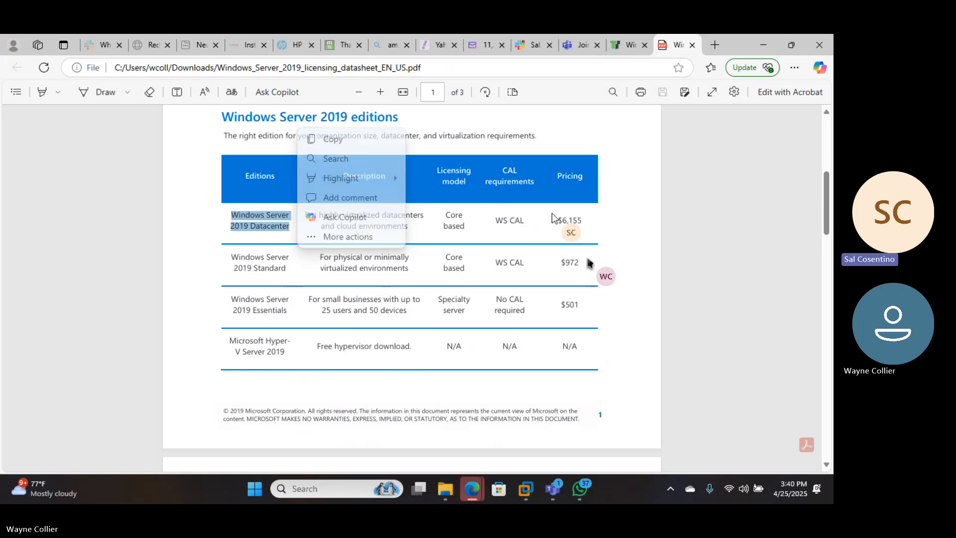
drag(583, 221, 546, 220)
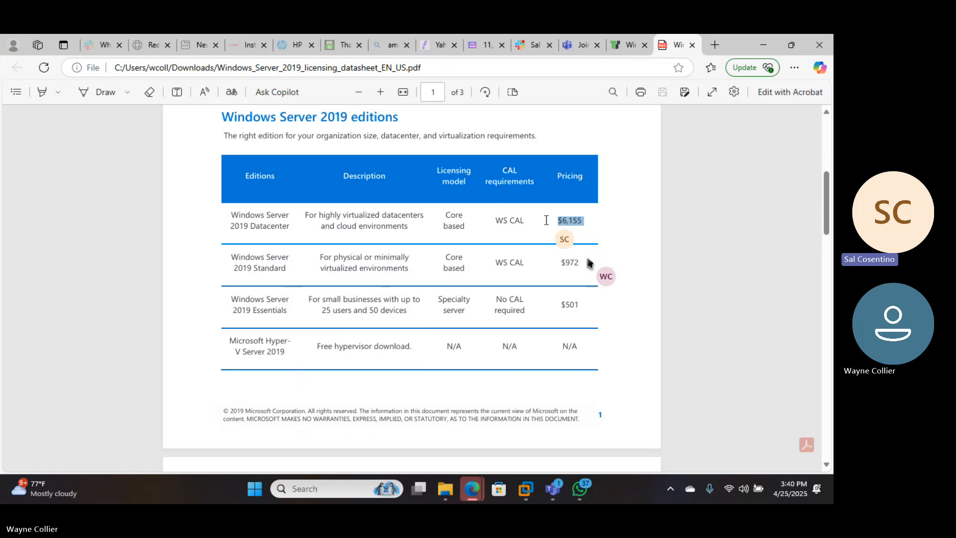
drag(546, 220, 546, 220)
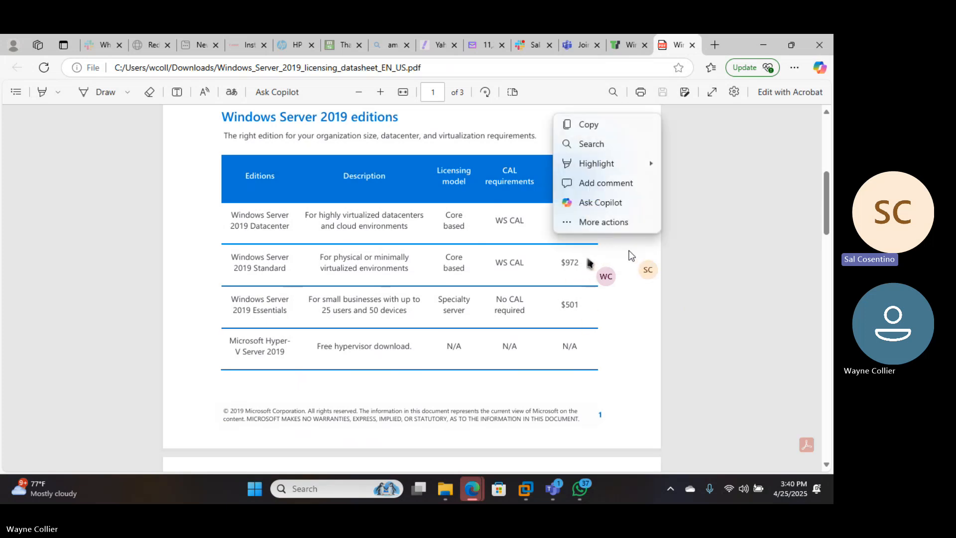
Examine the minimum license requirements, the per-core licensing scenarios, Standard edition license stacking and the Azure Hybrid Benefit section
scroll(427, 243, down, 3)
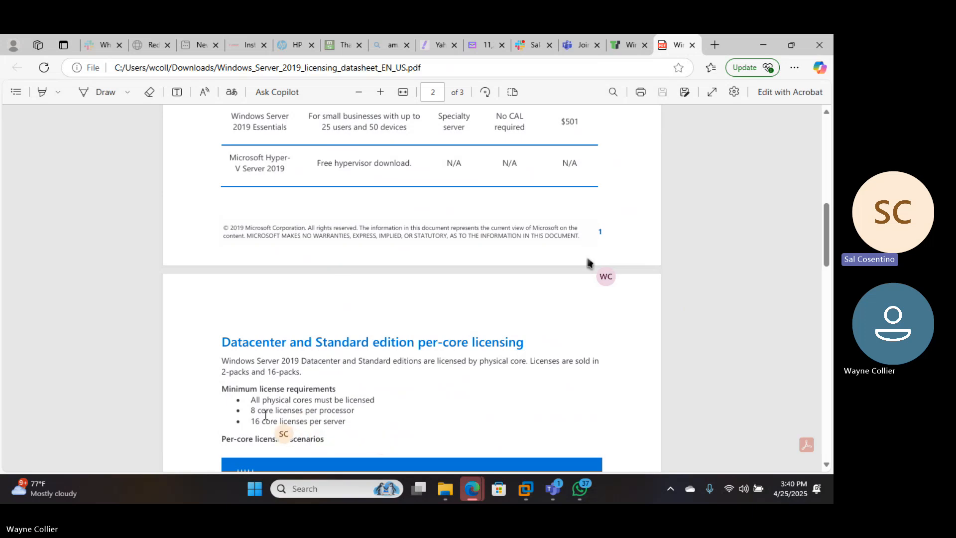
drag(222, 389, 386, 417)
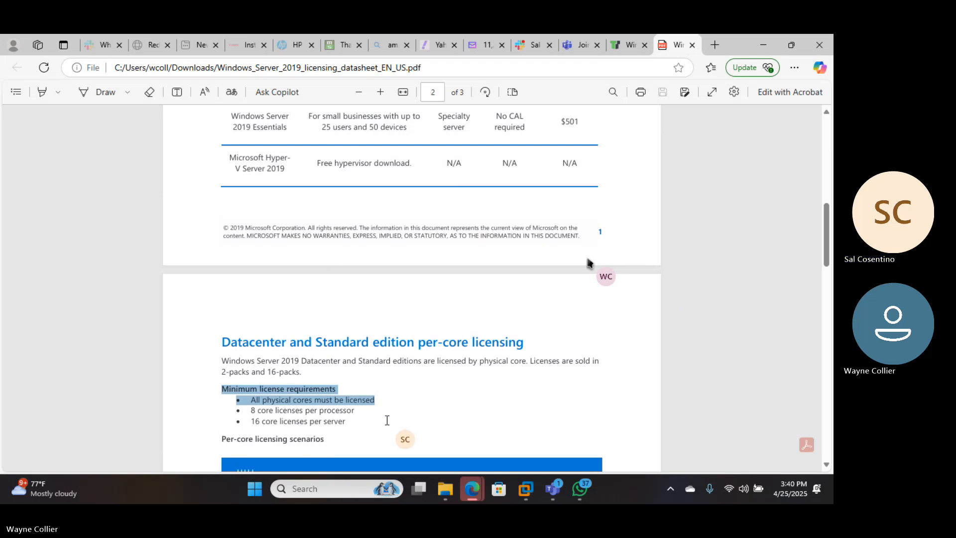
scroll(521, 402, down, 3)
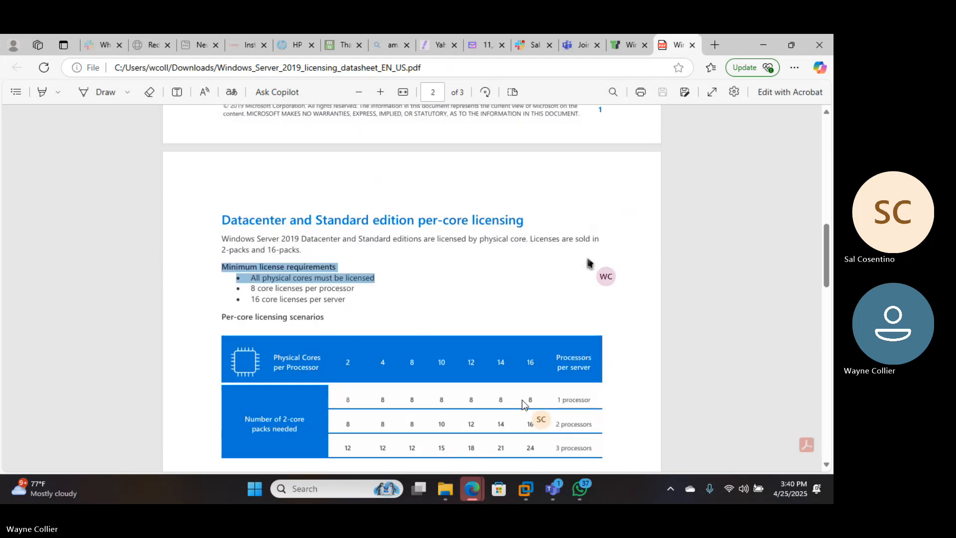
scroll(616, 327, down, 3)
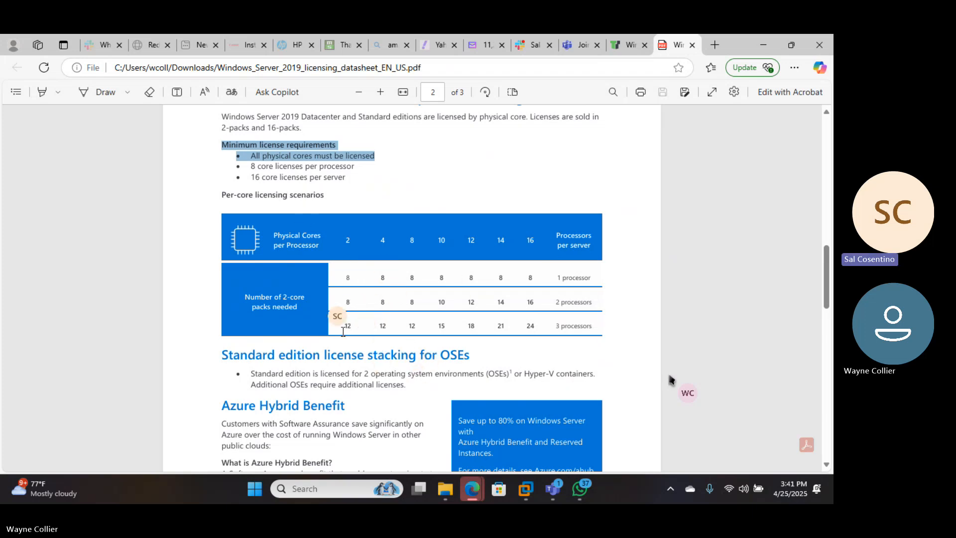
scroll(608, 344, down, 1)
scroll(608, 346, down, 3)
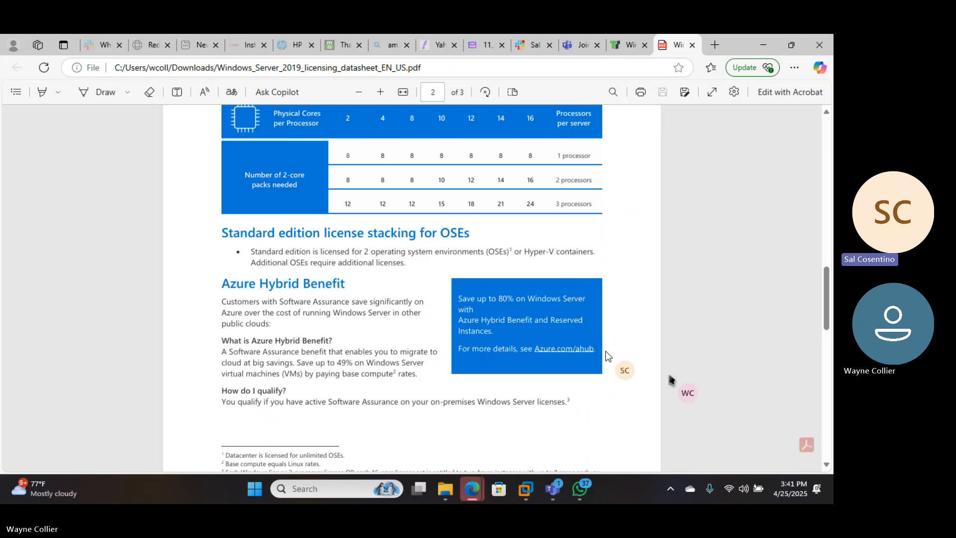
Review the Semi-Annual Channel benefit, Service Providers section and footnotes on page 3, and return to the per-core licensing table
scroll(605, 351, down, 1)
scroll(606, 350, down, 9)
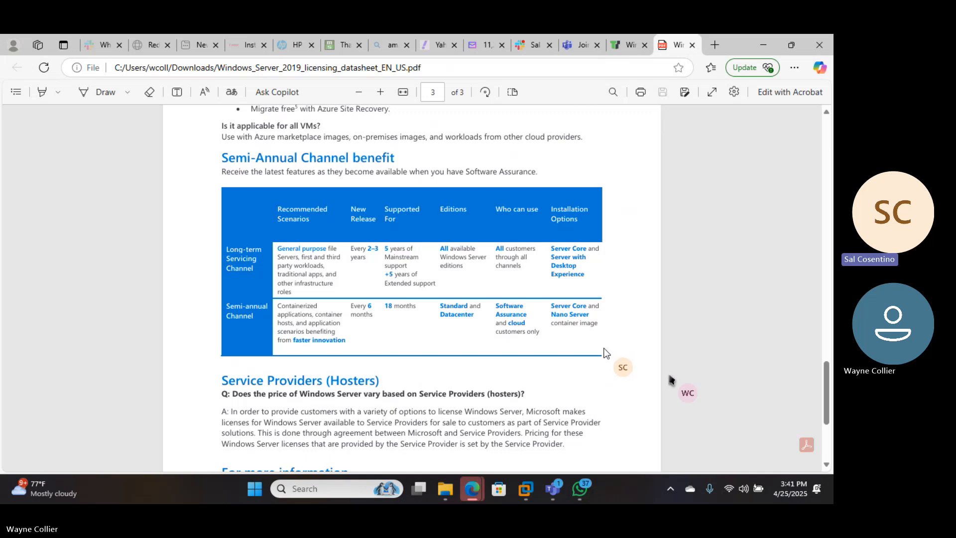
scroll(605, 352, down, 4)
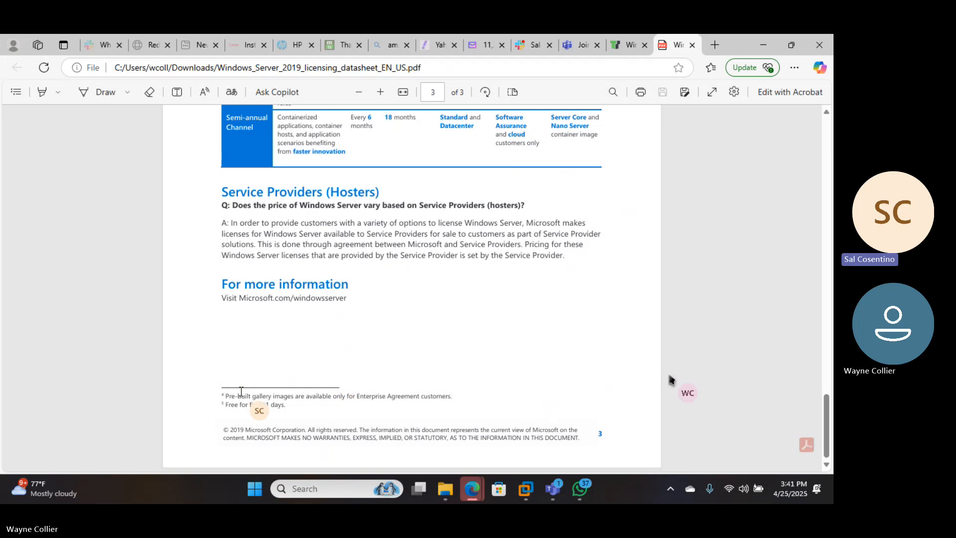
drag(249, 396, 315, 397)
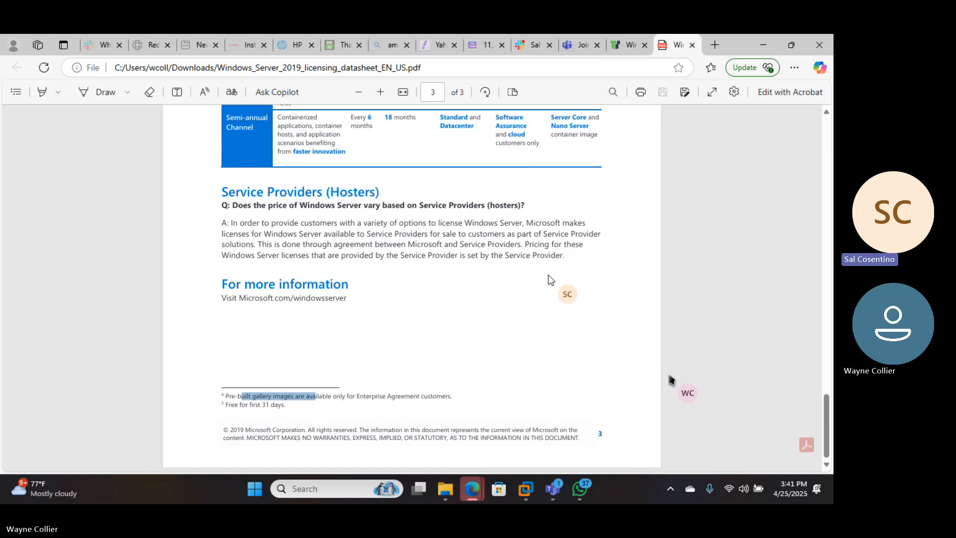
scroll(585, 227, up, 8)
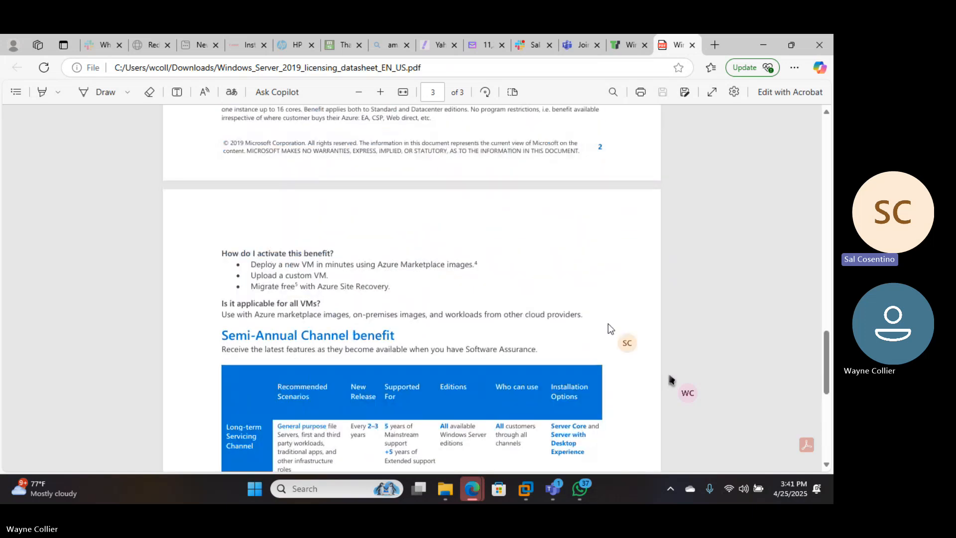
scroll(605, 330, up, 10)
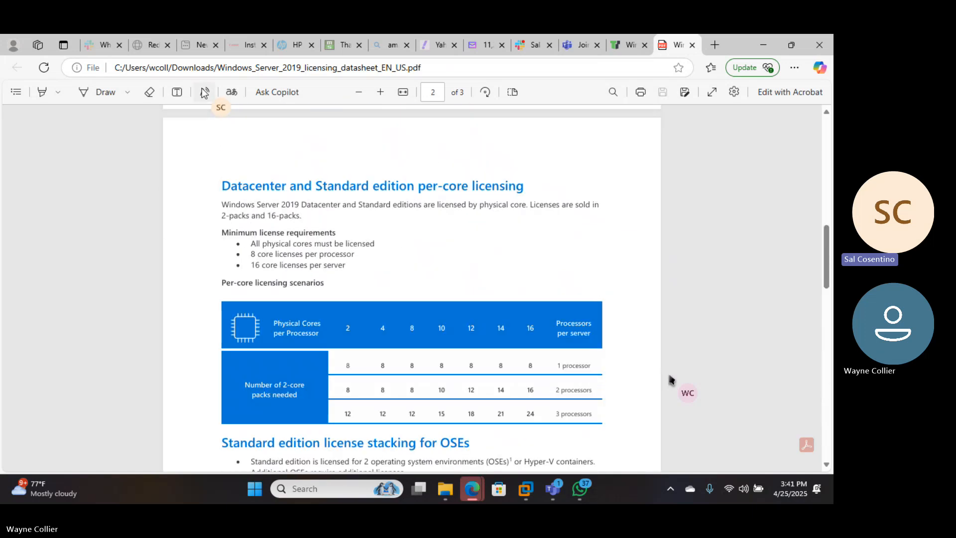
scroll(498, 294, down, 3)
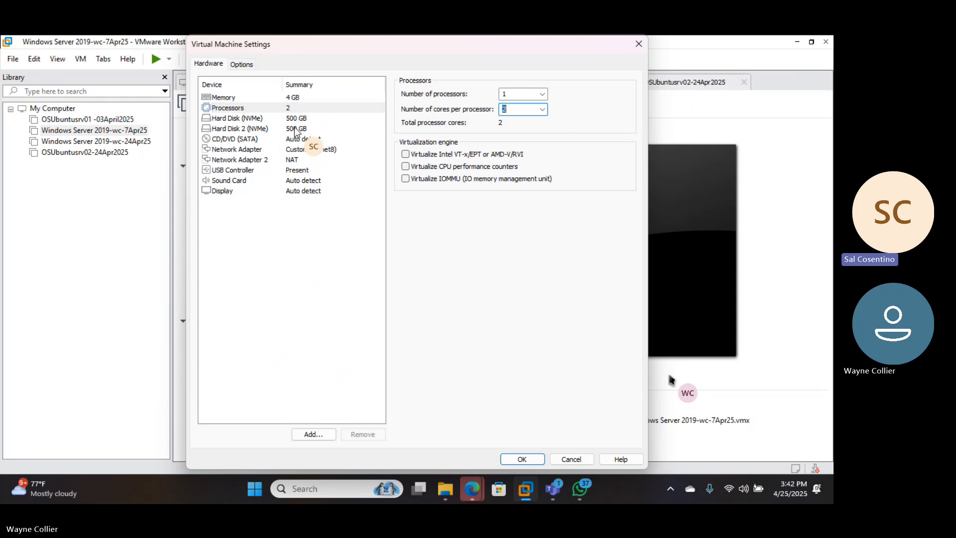
Start adding a hard disk to the virtual machine, using the NVMe type and creating a new virtual disk
click(322, 434)
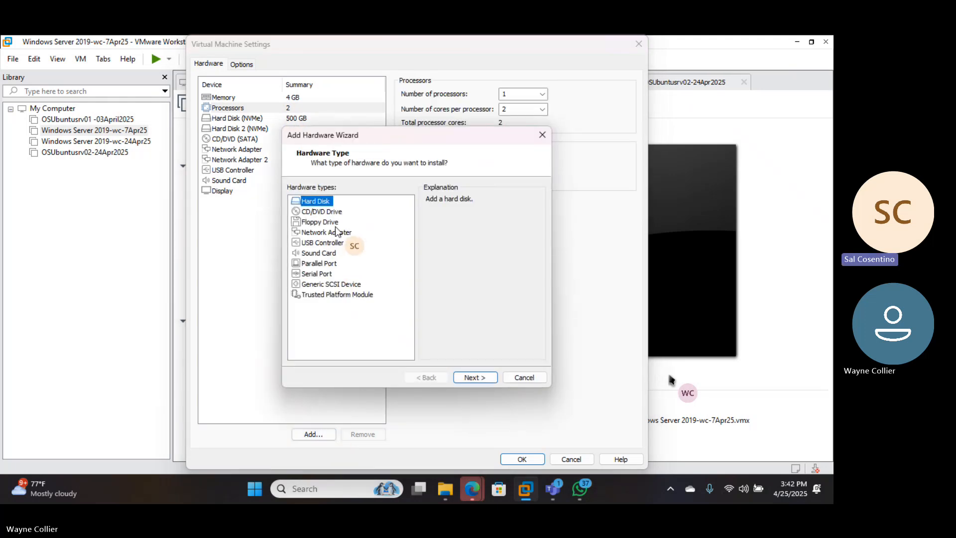
click(473, 377)
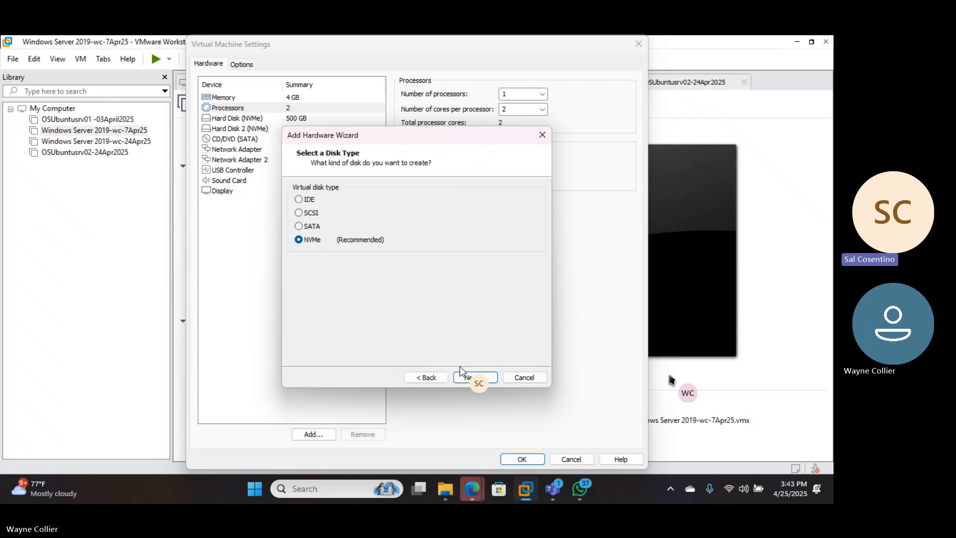
click(470, 376)
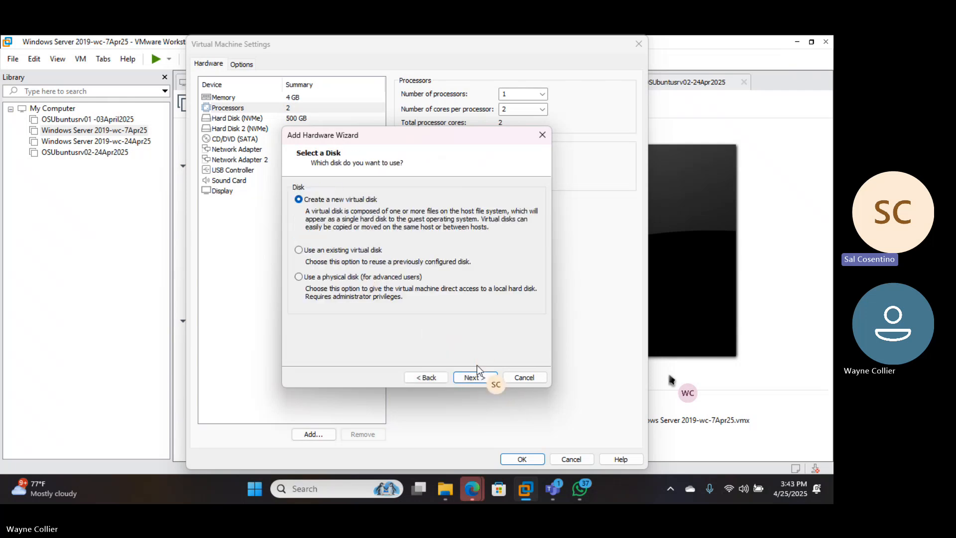
click(474, 377)
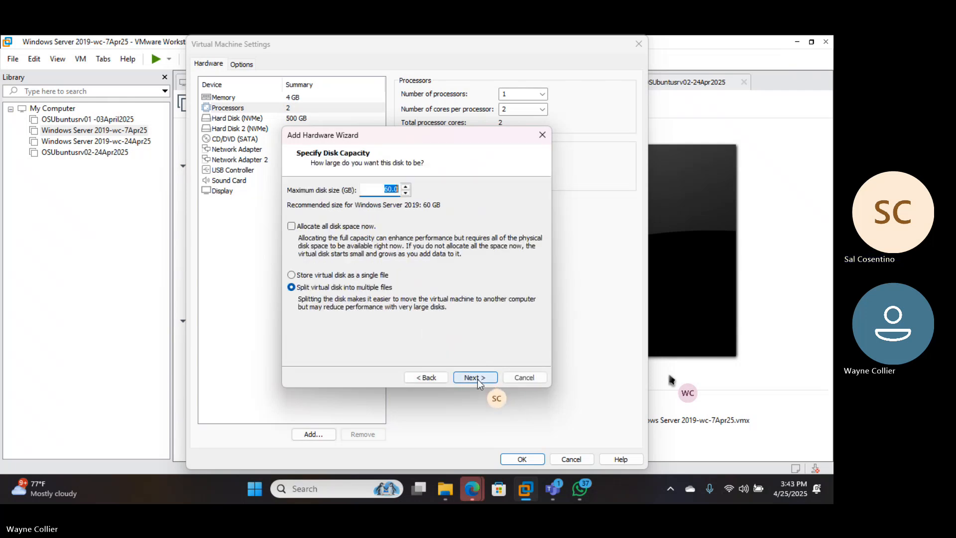
Set the new disk's maximum size to 1024 GB, split into multiple files, and create it with the suggested file name
click(393, 188)
click(406, 192)
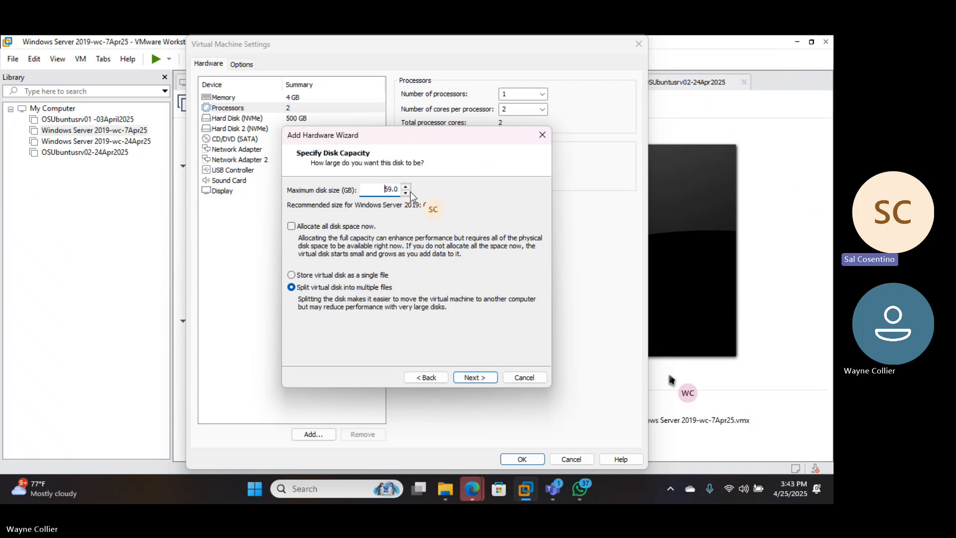
double_click(391, 189)
key(BackSpace)
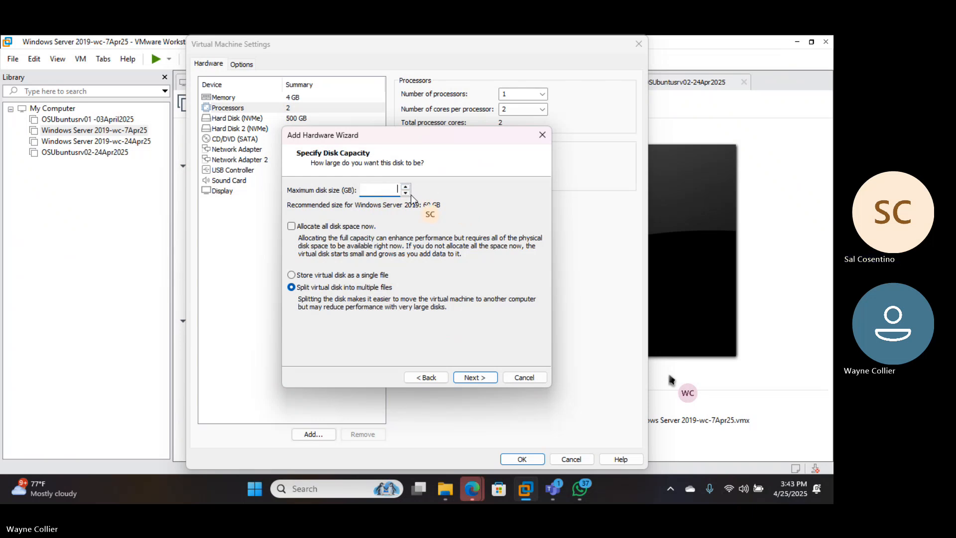
text(1024)
key(Num_Lock)
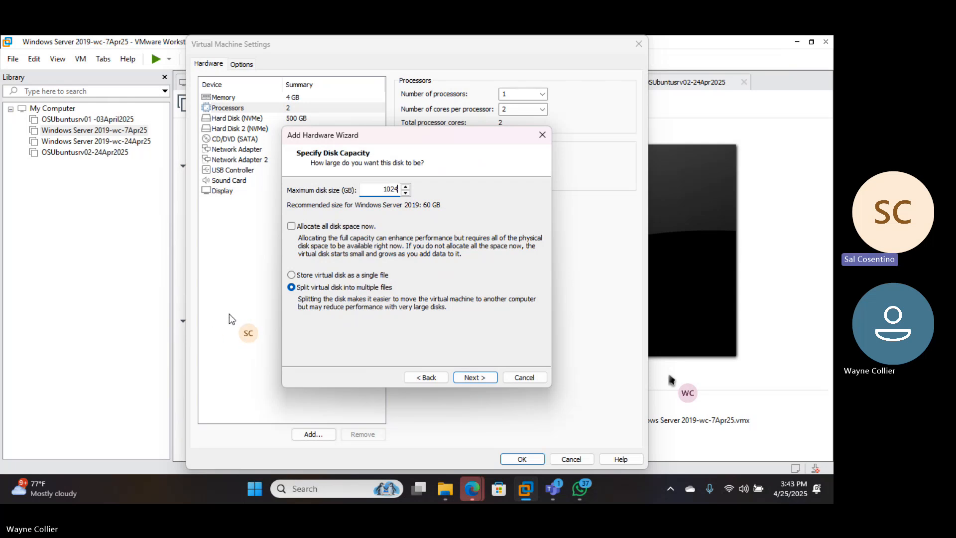
click(475, 377)
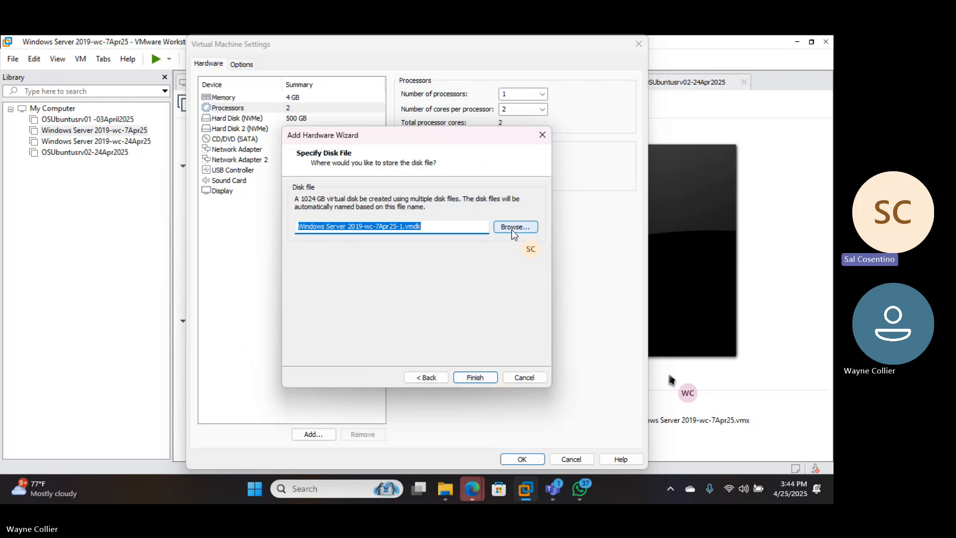
click(479, 379)
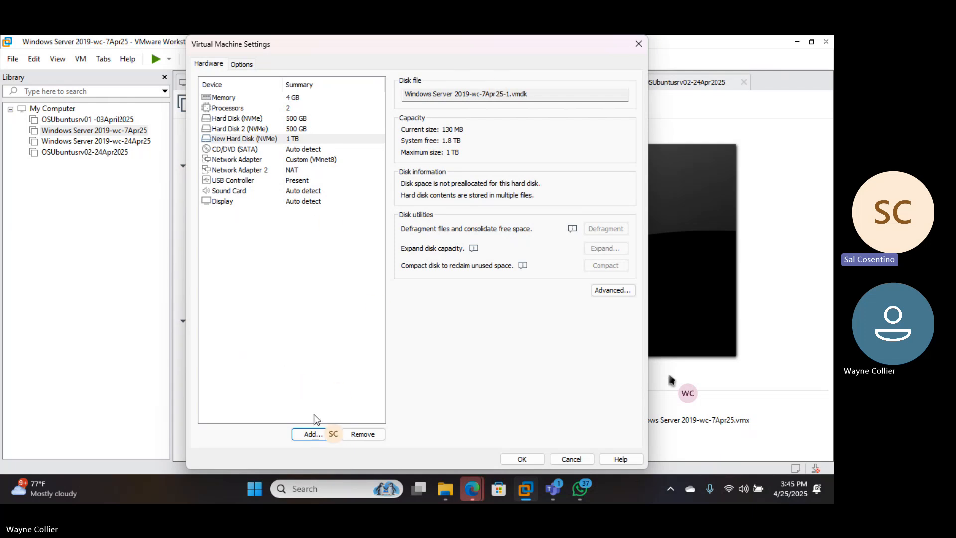
Look over the hardware types that can be added, and view the first network adapter's list of custom virtual networks
click(314, 437)
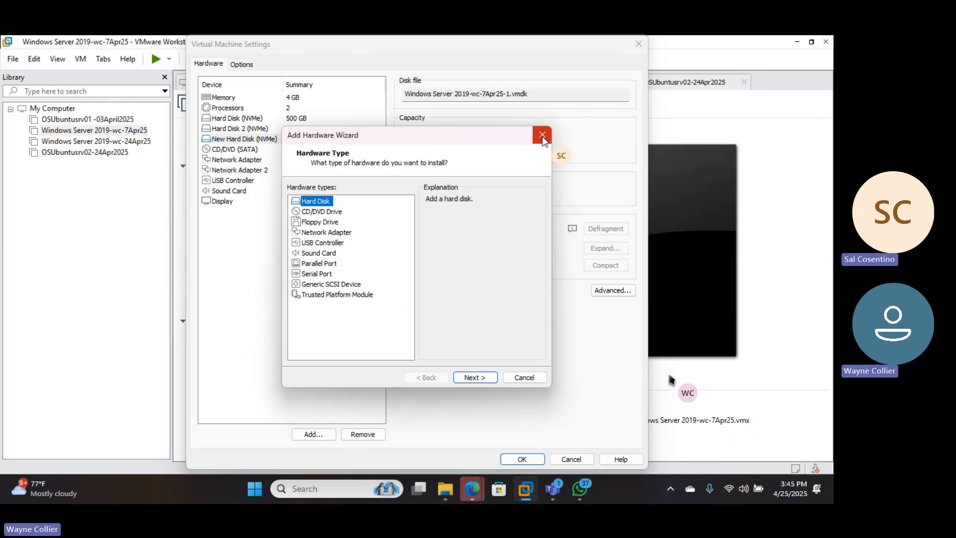
click(542, 134)
click(229, 159)
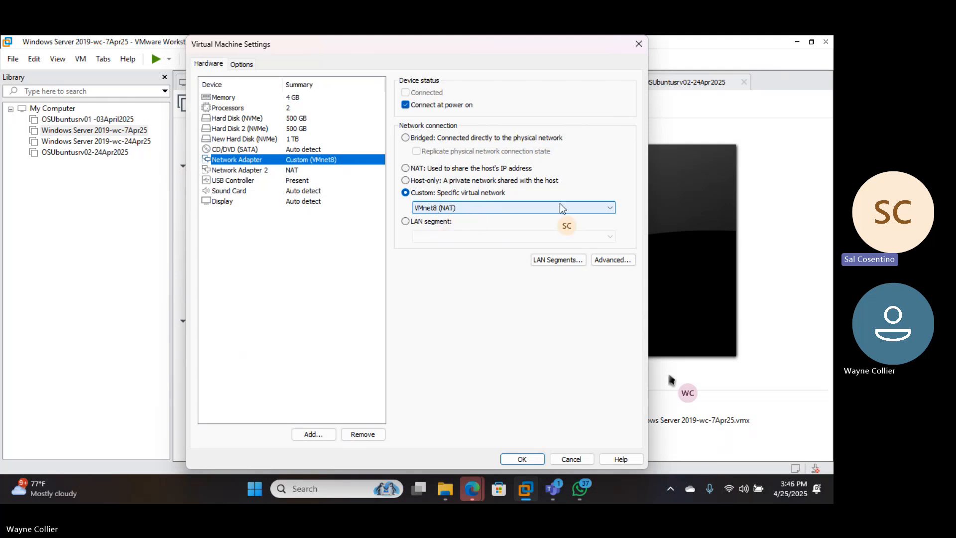
click(609, 205)
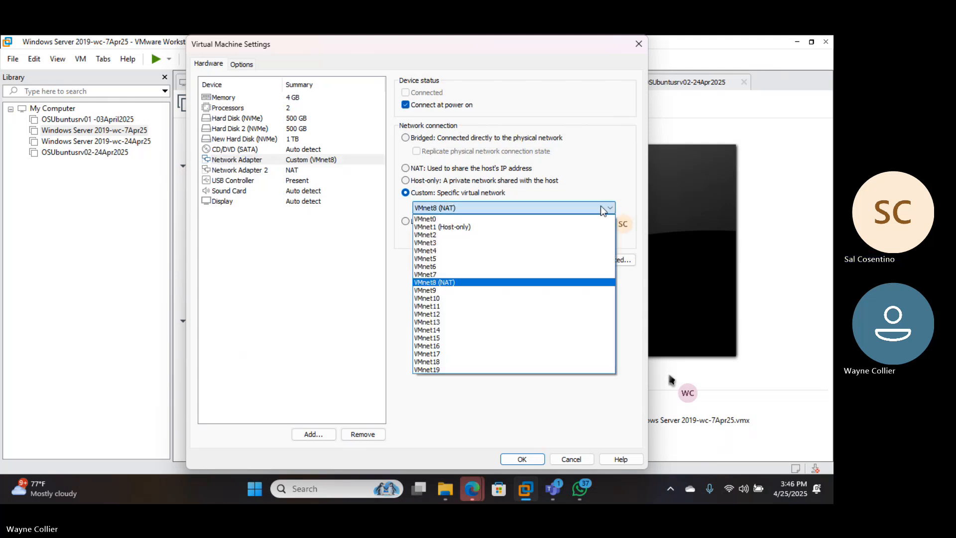
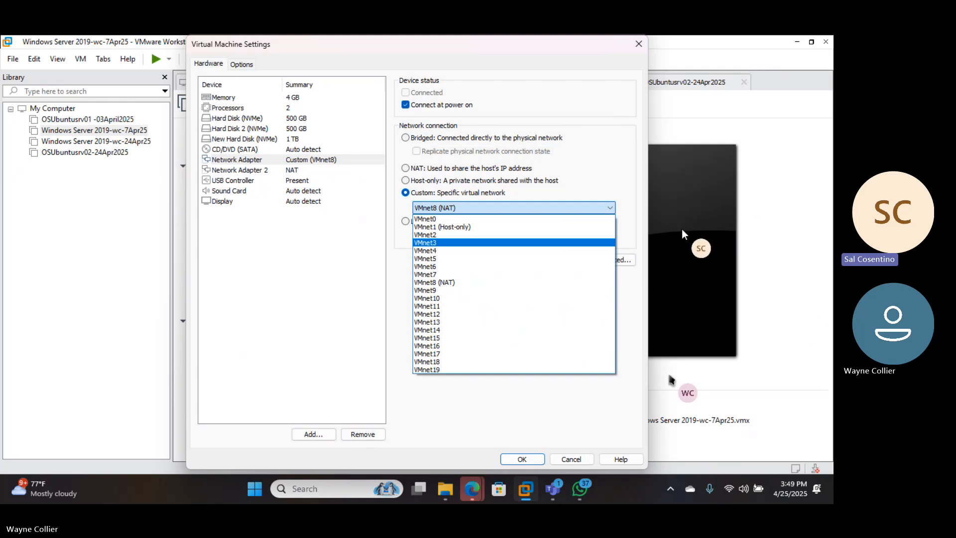
Compare the two network adapters and set the first Network Adapter's connection to NAT, sharing the host's IP address
click(472, 490)
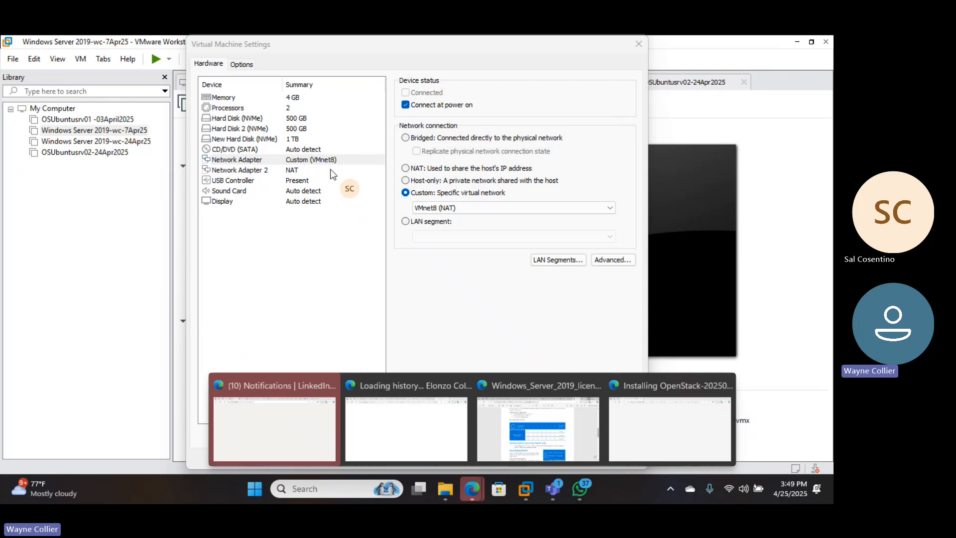
click(293, 171)
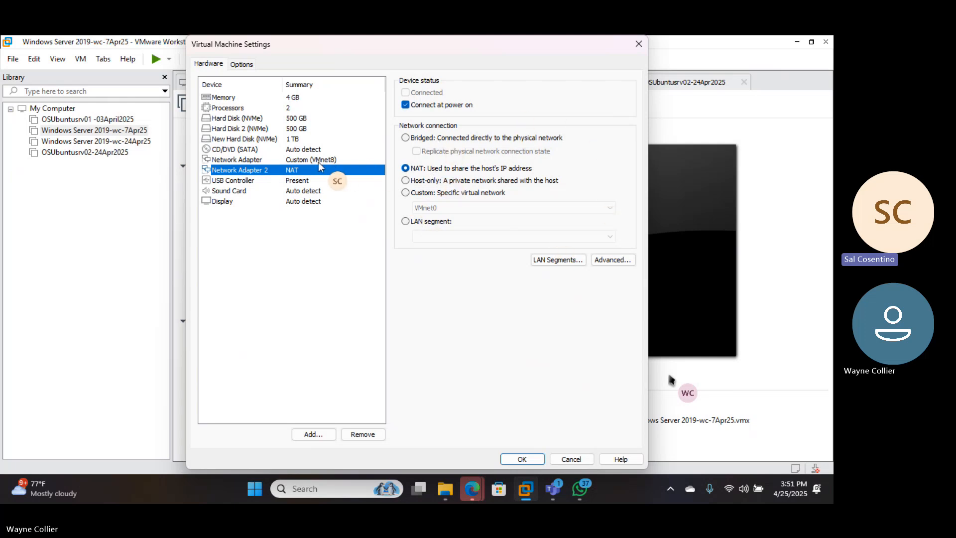
click(305, 160)
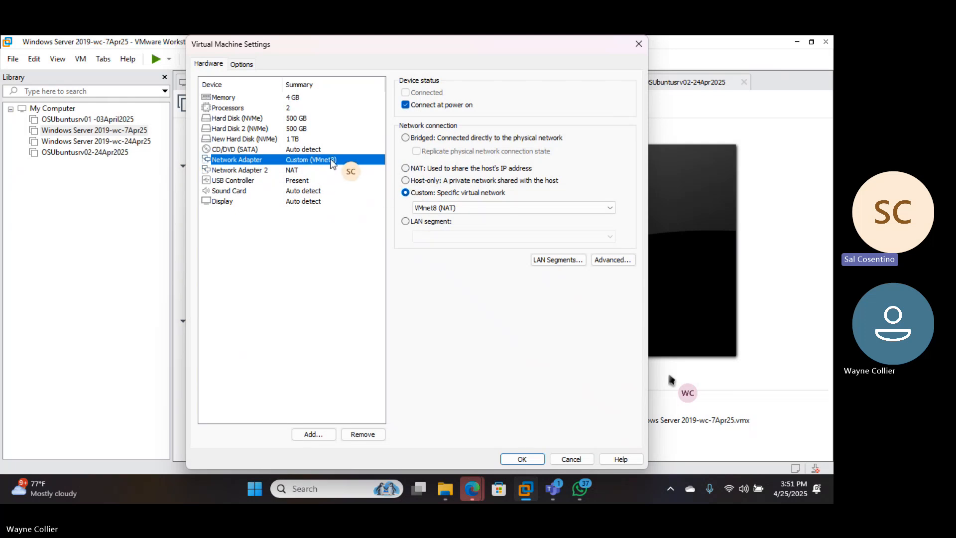
click(406, 168)
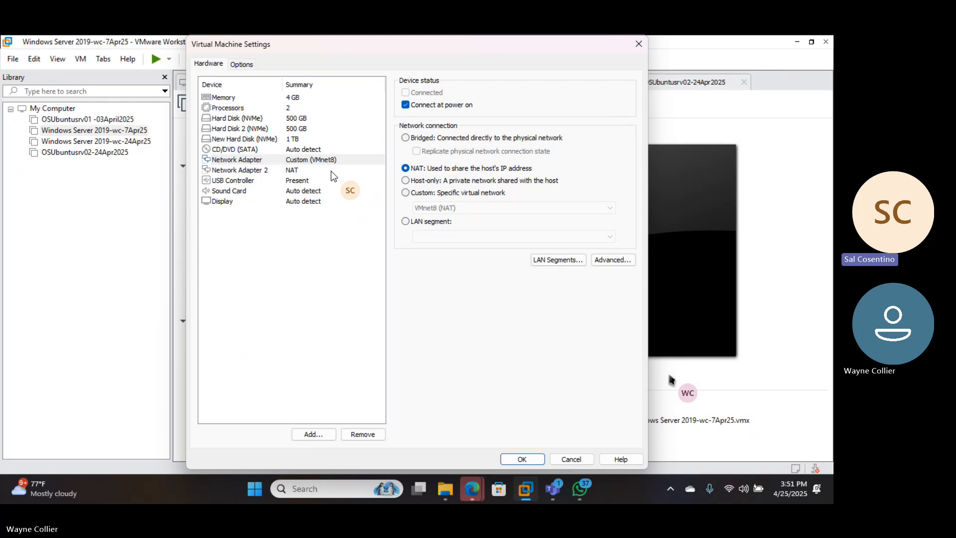
click(295, 171)
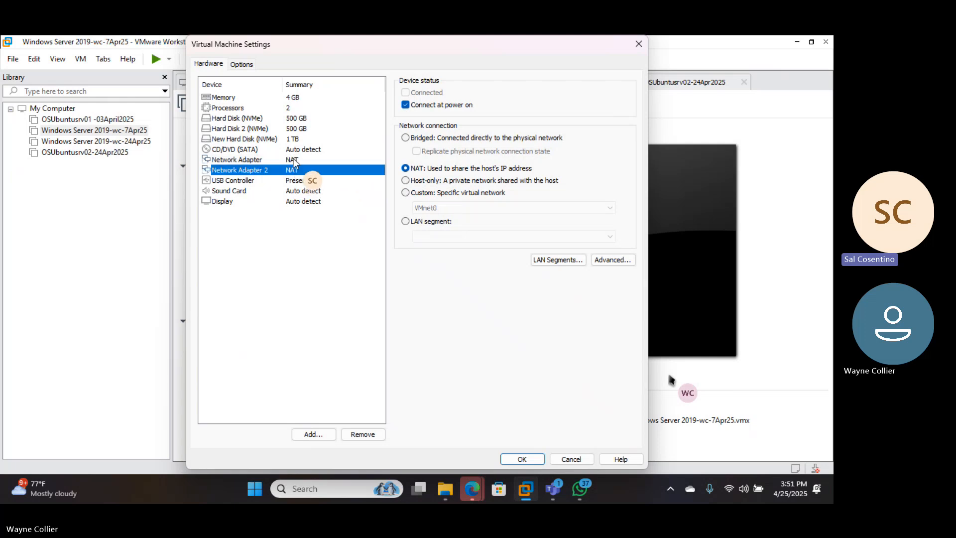
click(294, 160)
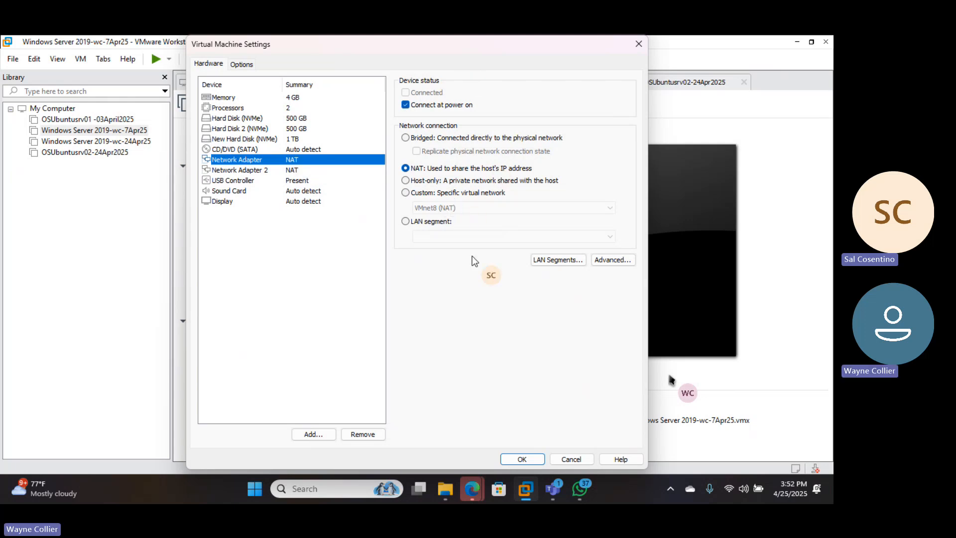
click(768, 378)
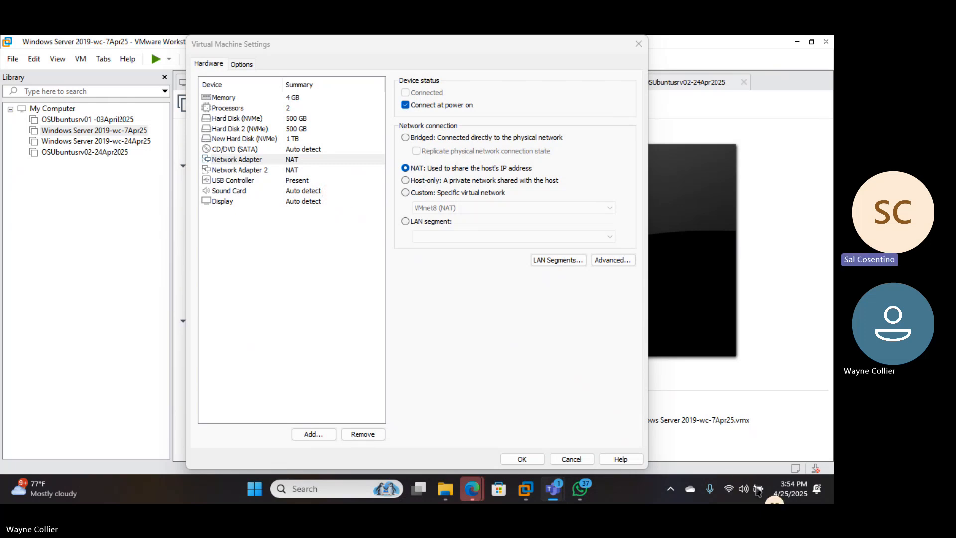
right_click(727, 488)
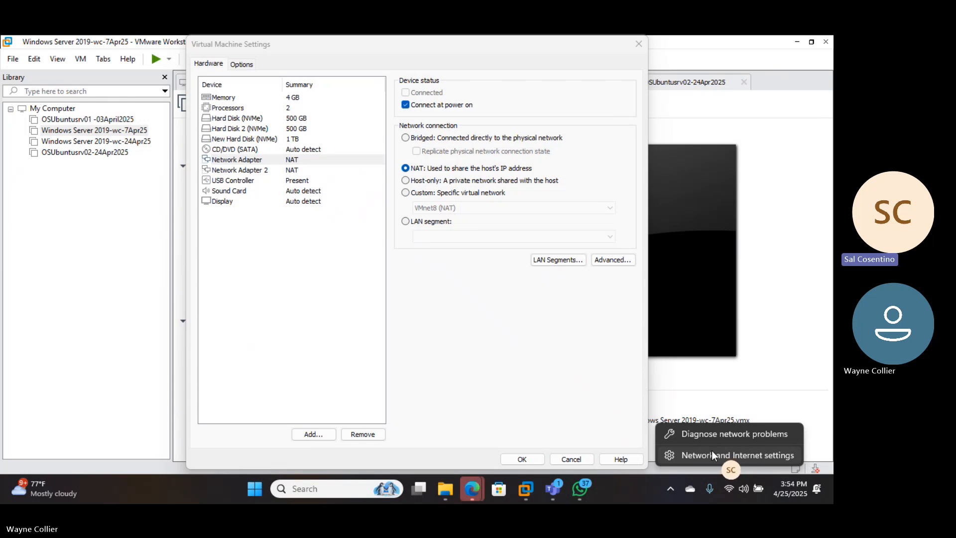
click(301, 487)
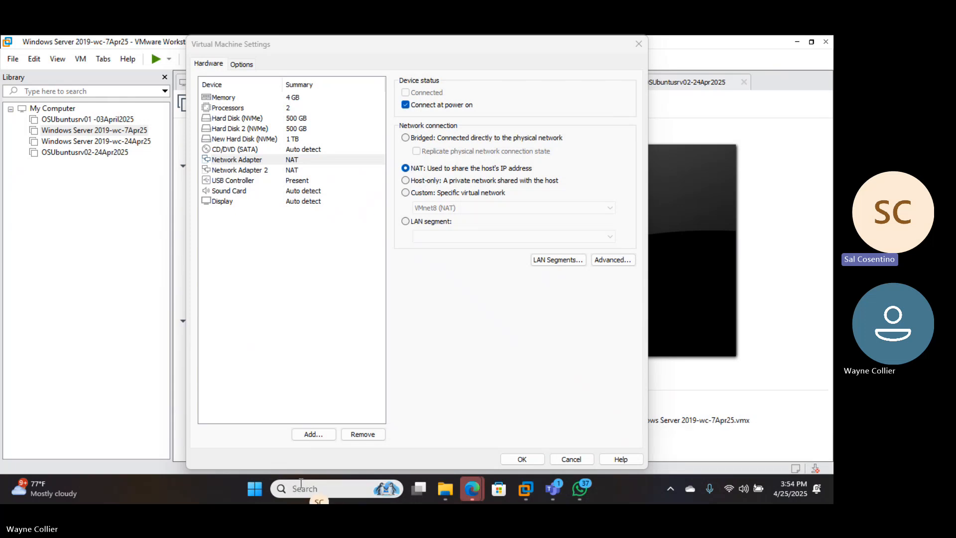
click(300, 488)
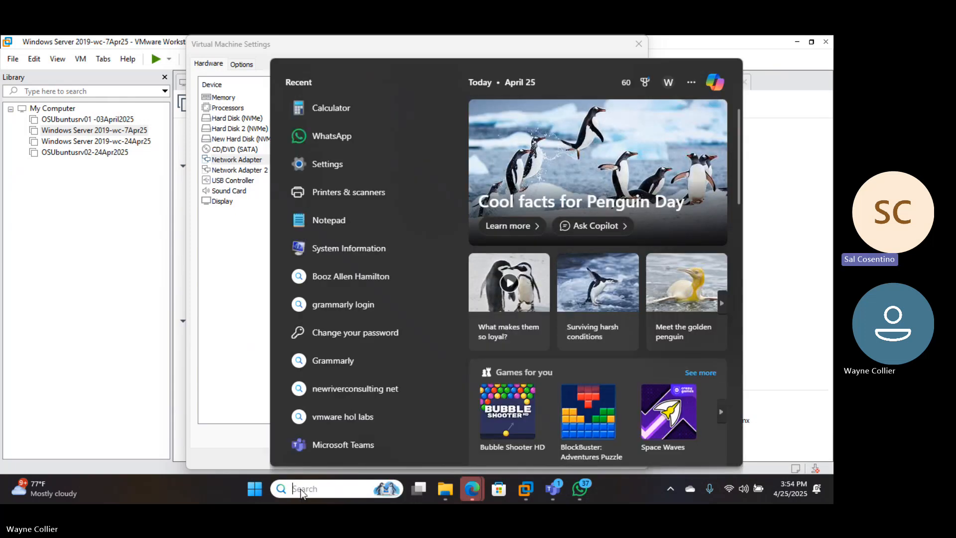
key(super)
key(super)
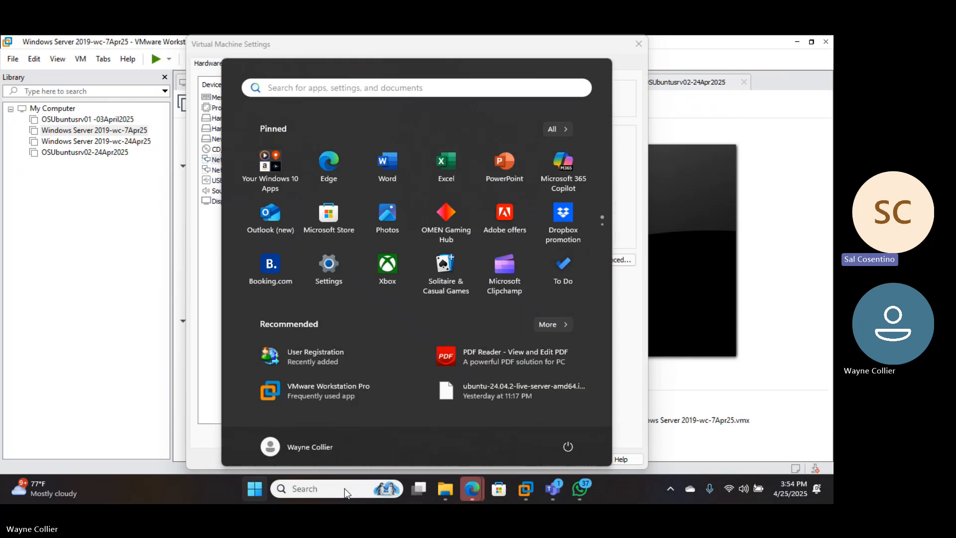
click(770, 227)
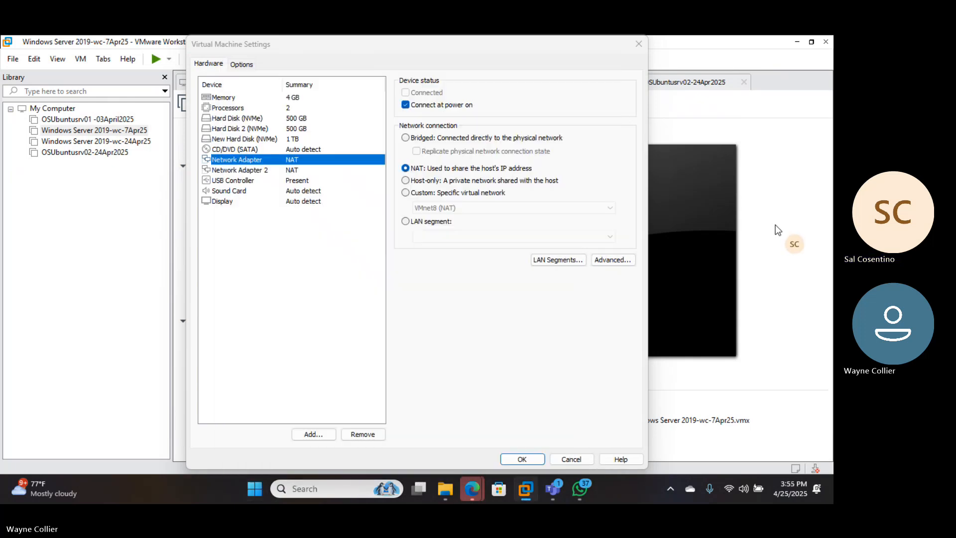
Open the host's Network Connections window by running ncpa.cpl
right_click(256, 491)
click(228, 414)
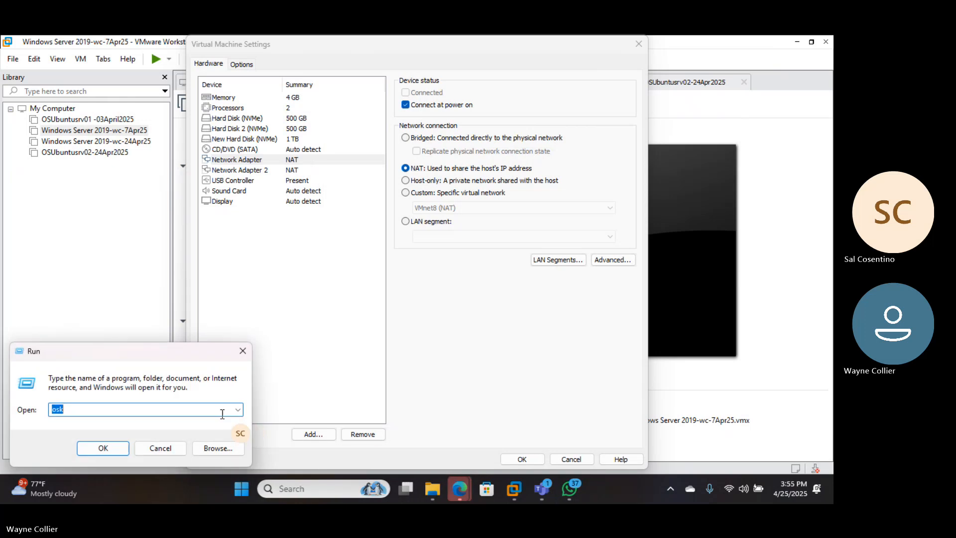
text(n)
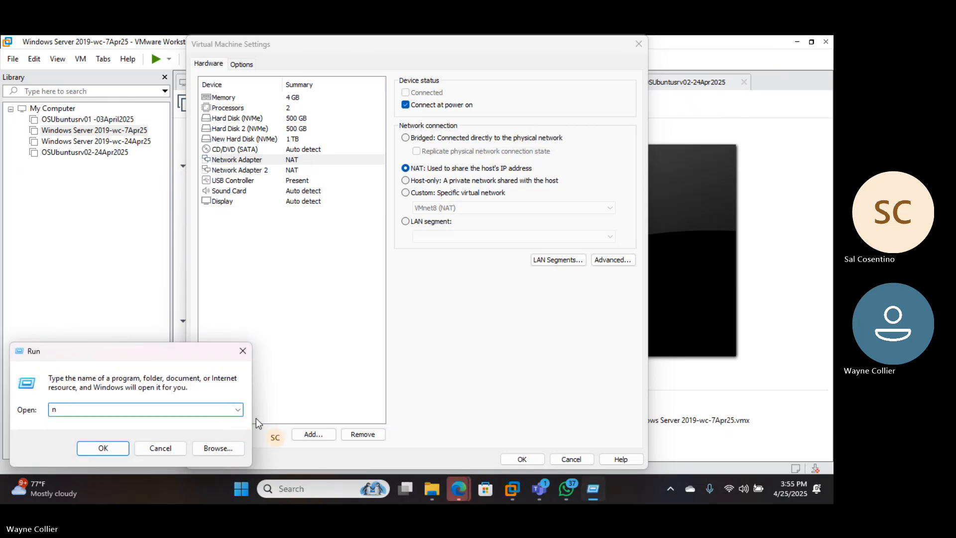
text(cpa.cpl)
key(Return)
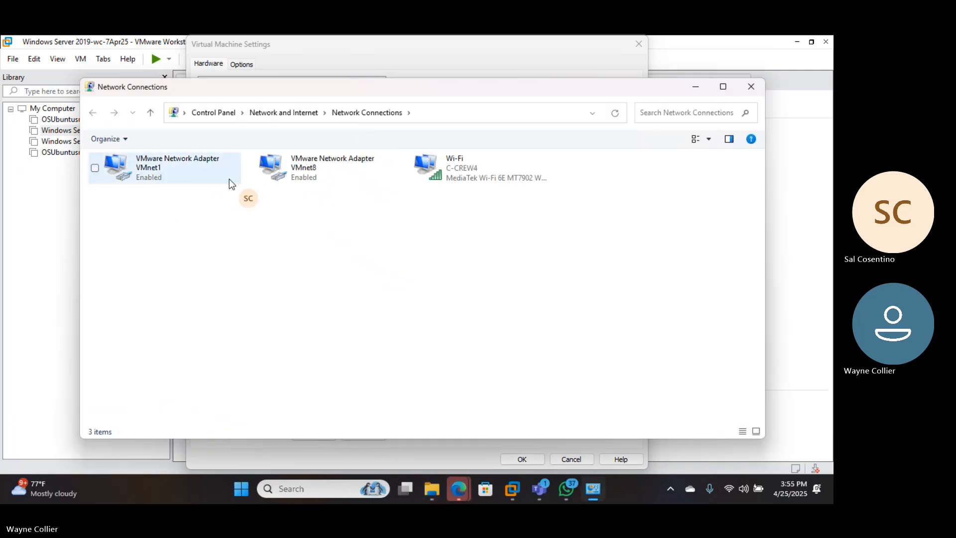
View the status and connection properties of the host's VMware Network Adapter VMnet8
click(310, 175)
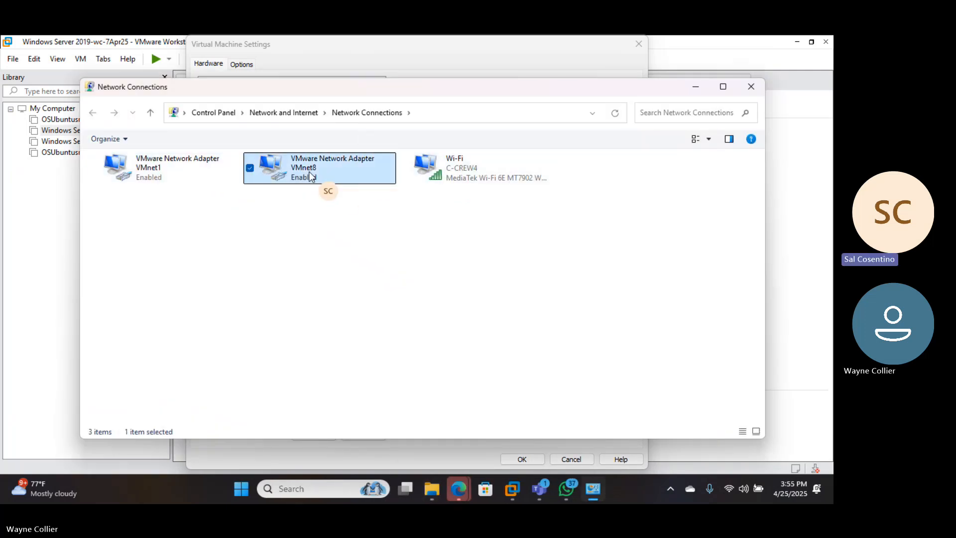
right_click(310, 175)
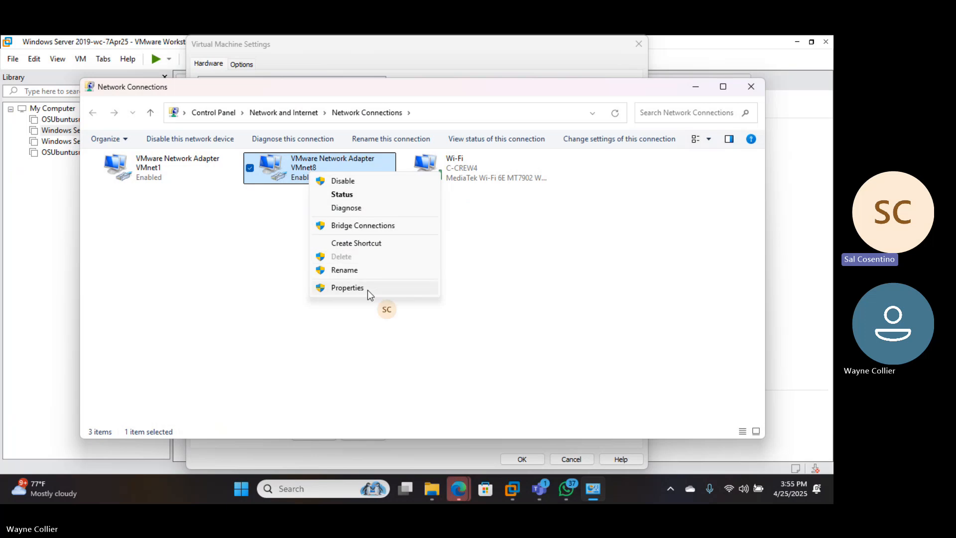
click(354, 195)
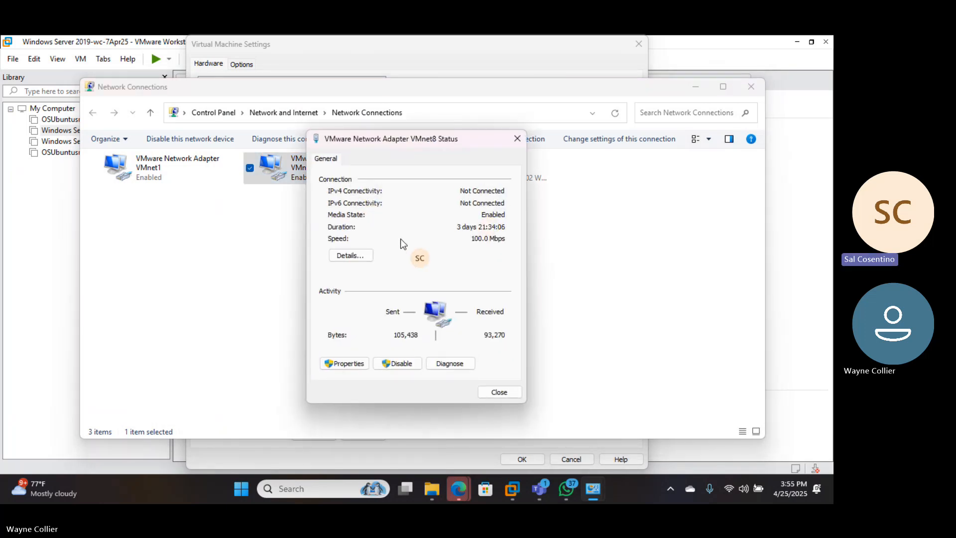
click(349, 364)
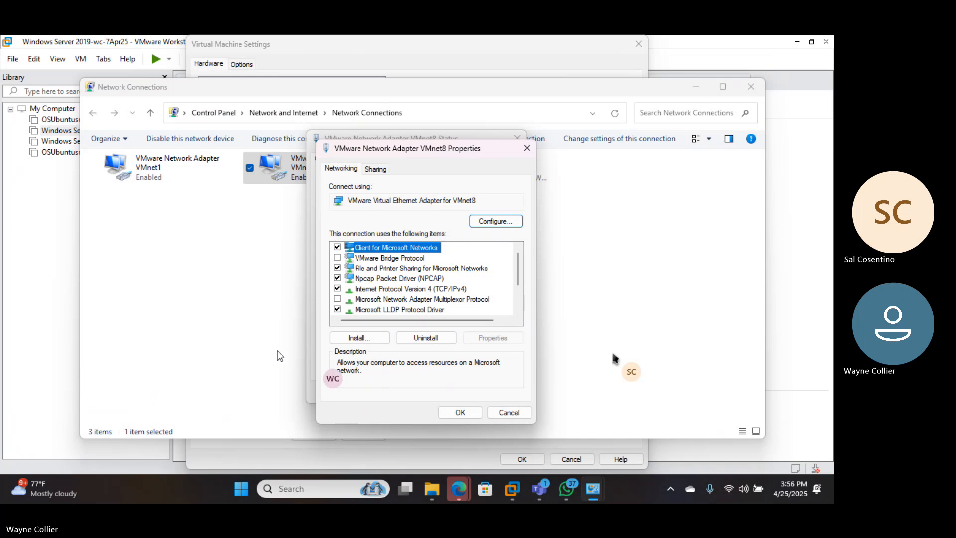
click(451, 413)
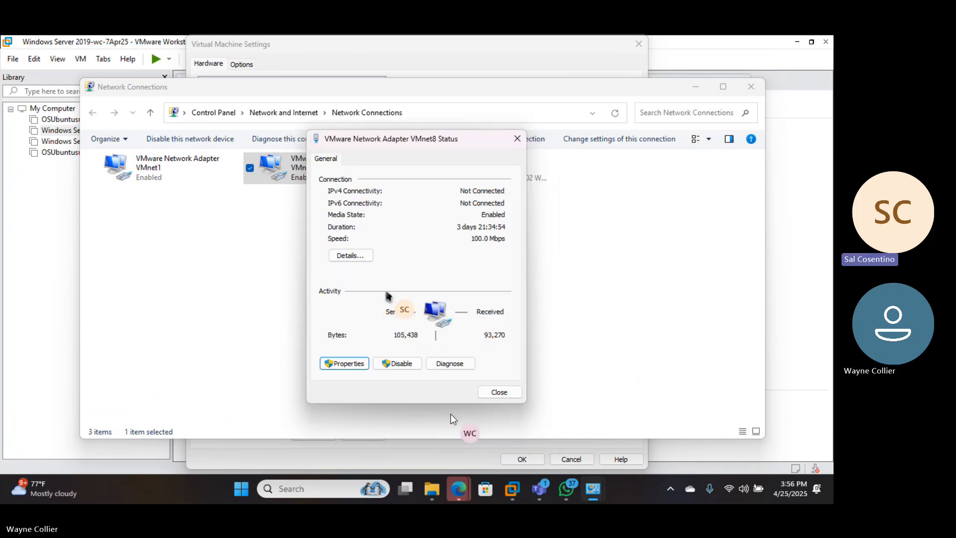
Examine the IP address and DNS settings in the VMnet8 adapter's Internet Protocol Version 4 (TCP/IPv4) properties, and close them without changes
click(346, 364)
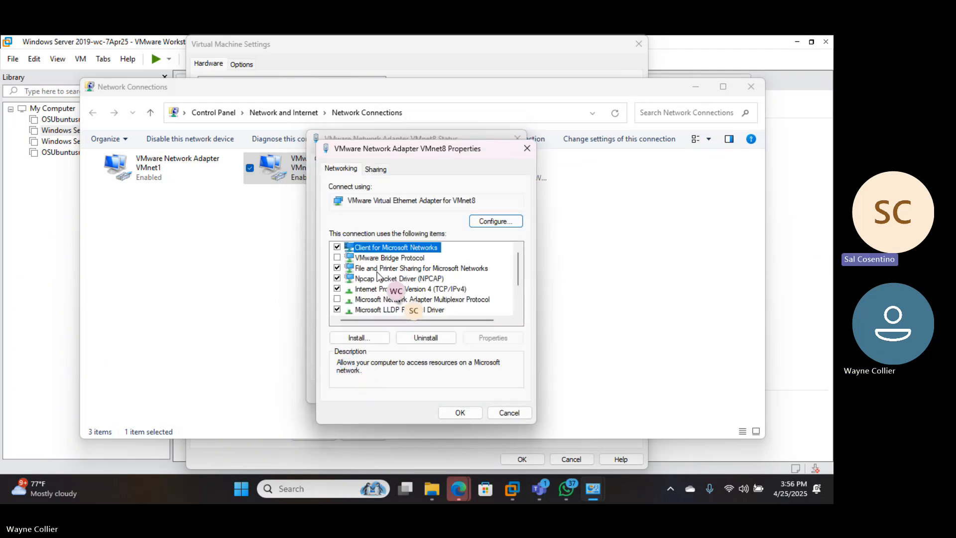
click(361, 279)
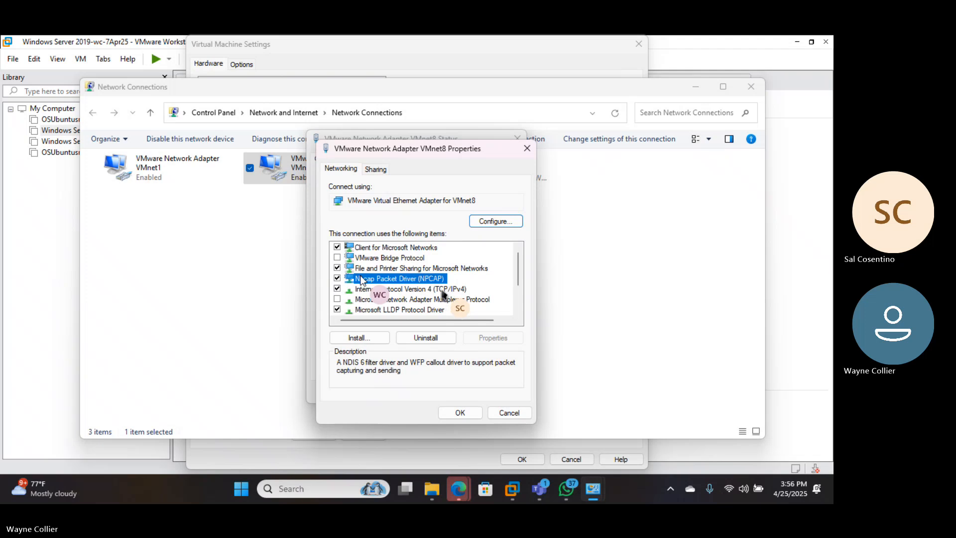
click(362, 289)
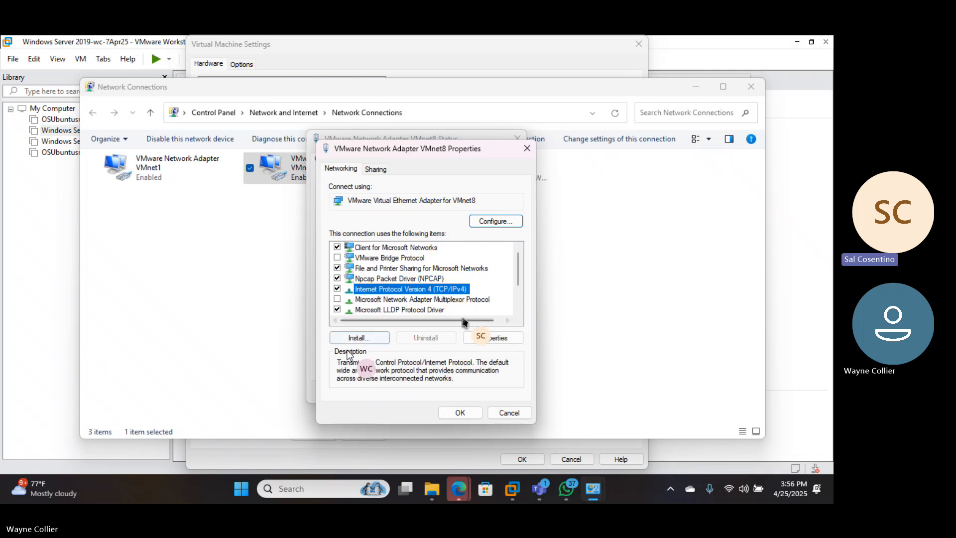
click(478, 337)
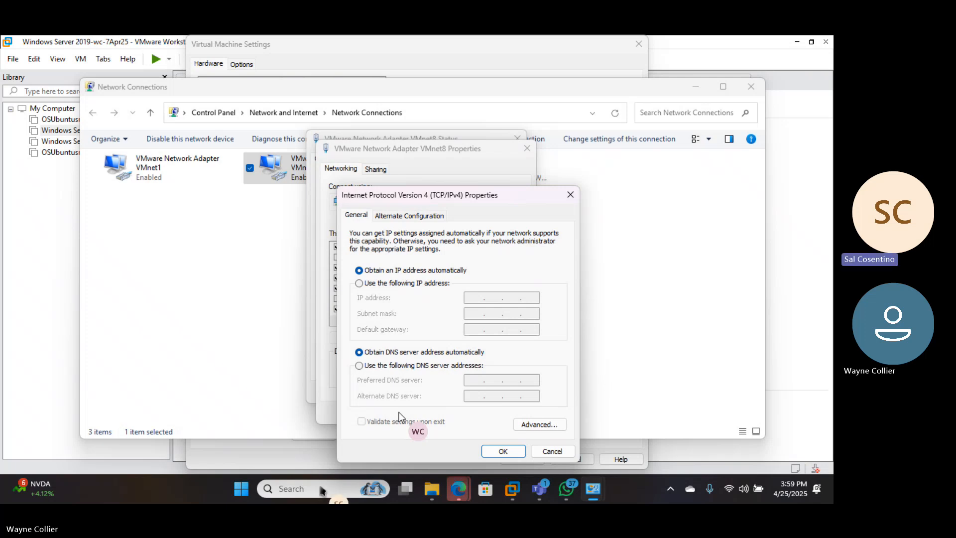
click(570, 195)
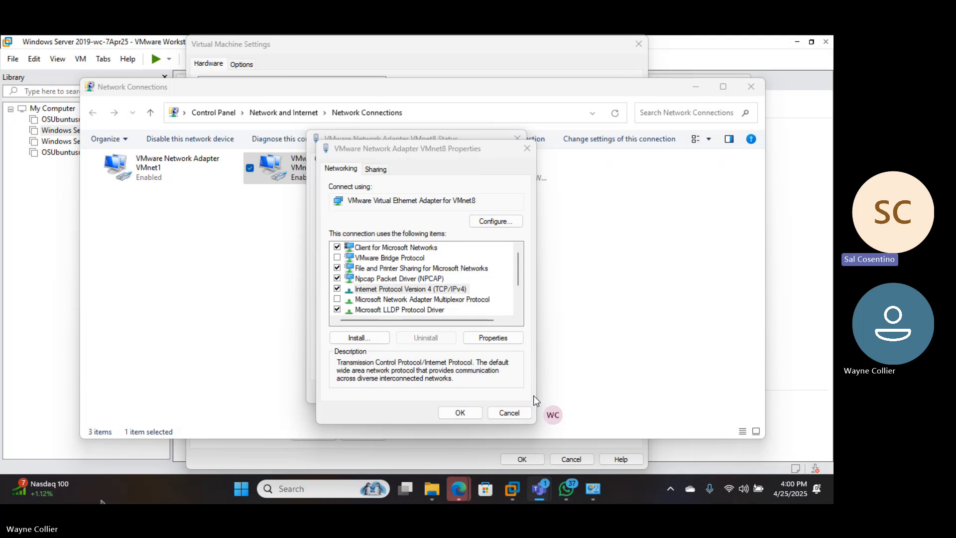
Minimize Network Connections and close the VMnet8 adapter's properties and status windows
click(109, 318)
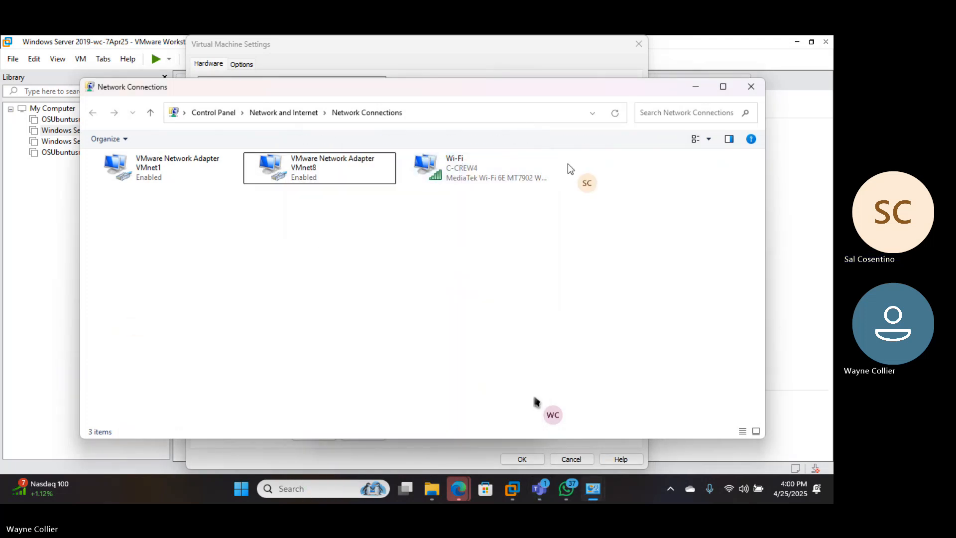
click(695, 88)
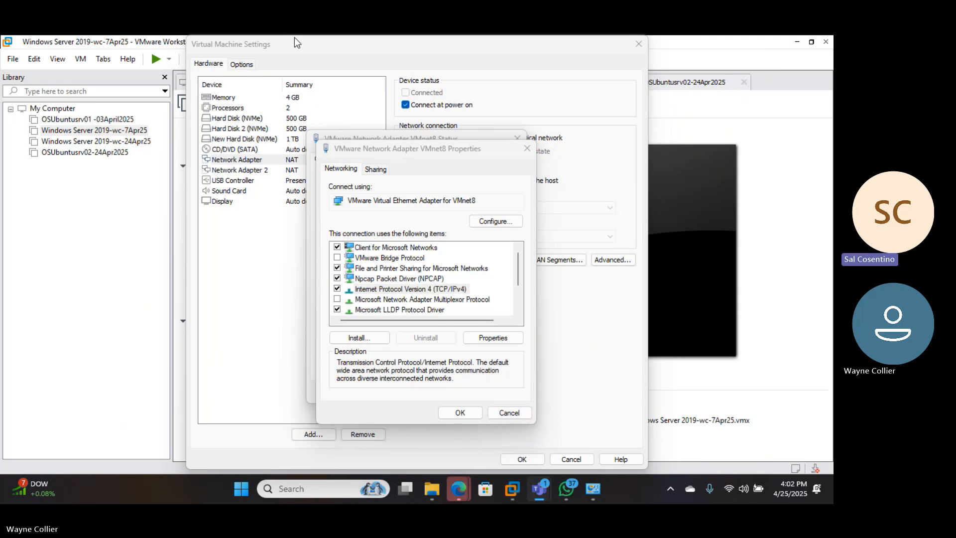
click(499, 414)
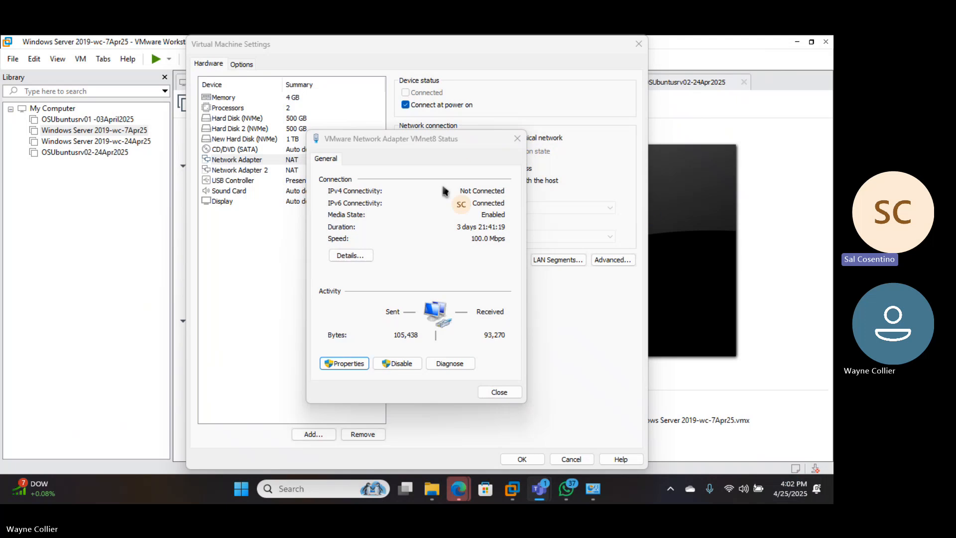
click(499, 392)
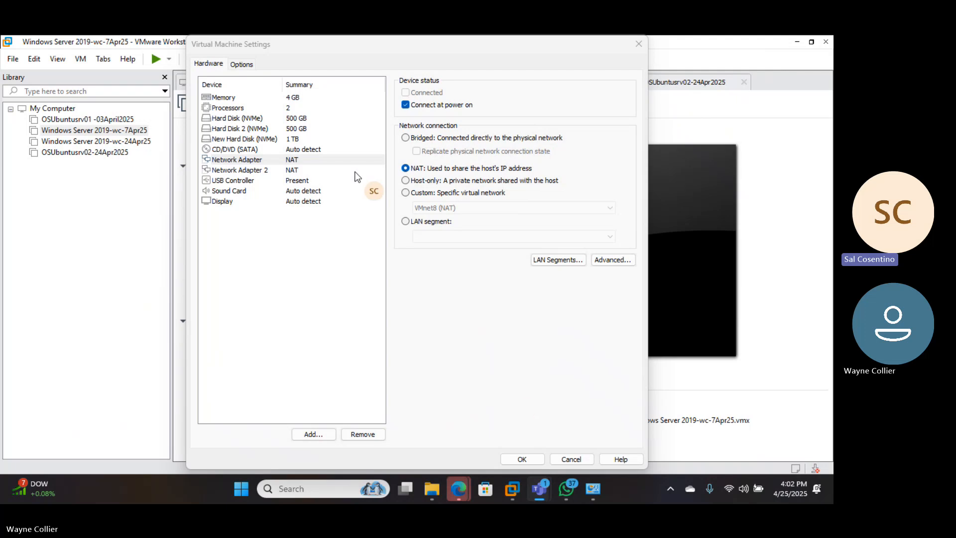
Set the CD/DVD drive to connect at power on and use the Windows Server 2019 evaluation ISO from D:\Software\01-Microsoft Server 2019
click(293, 150)
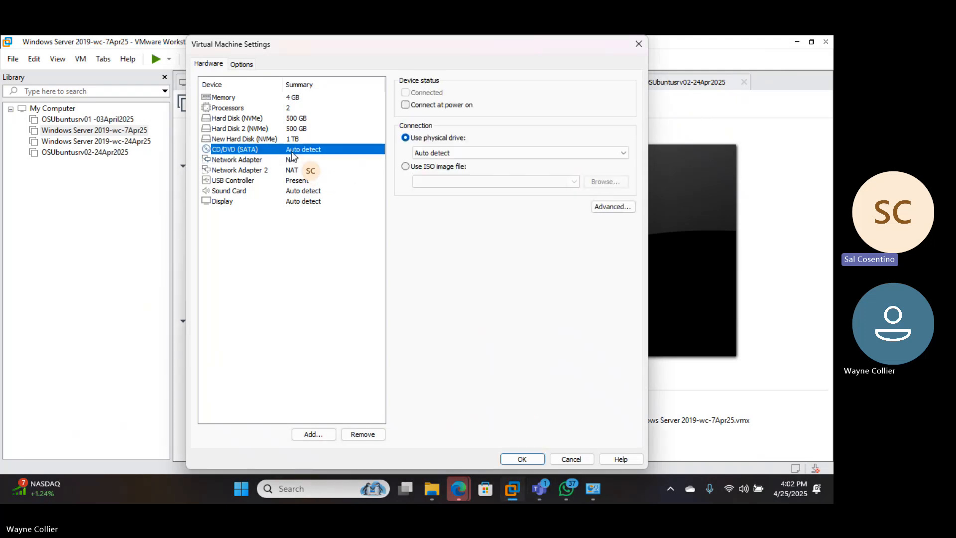
click(405, 166)
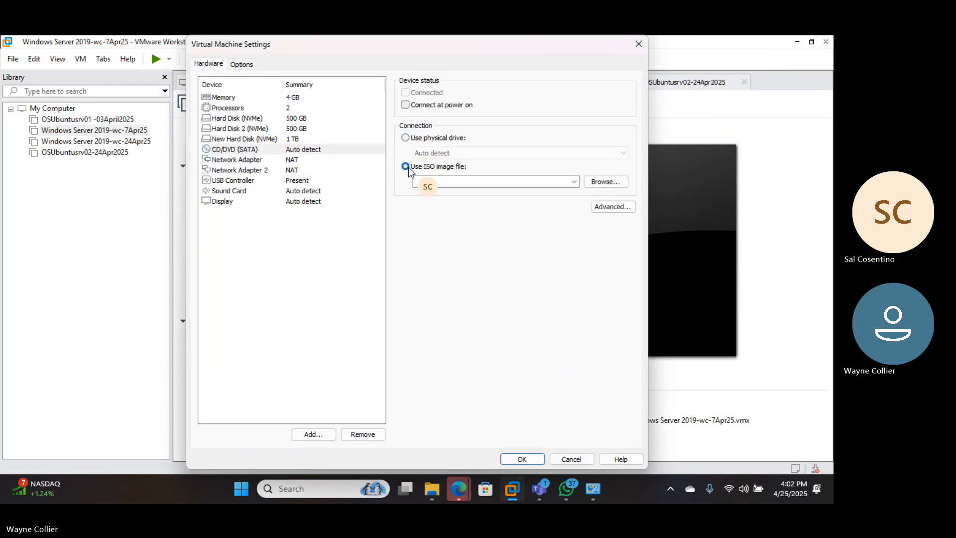
click(405, 105)
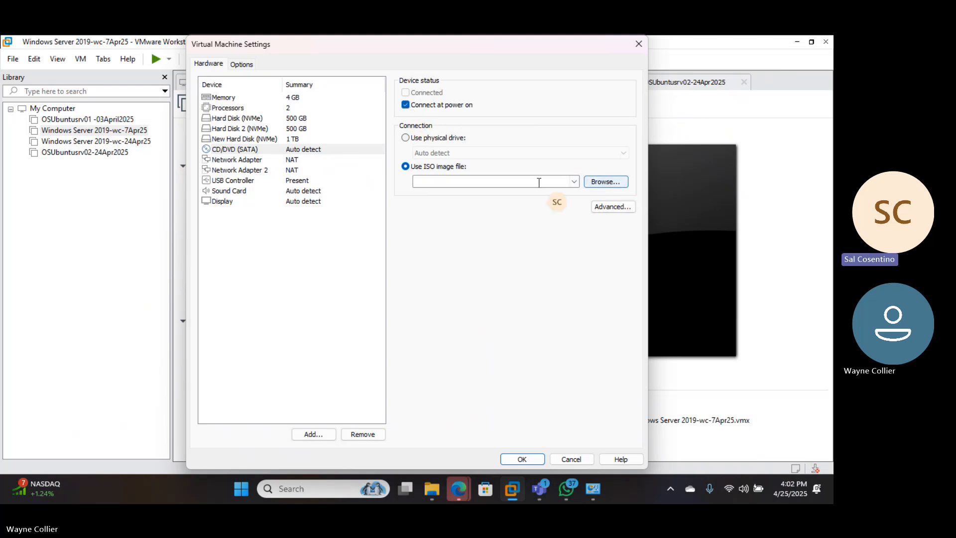
click(574, 181)
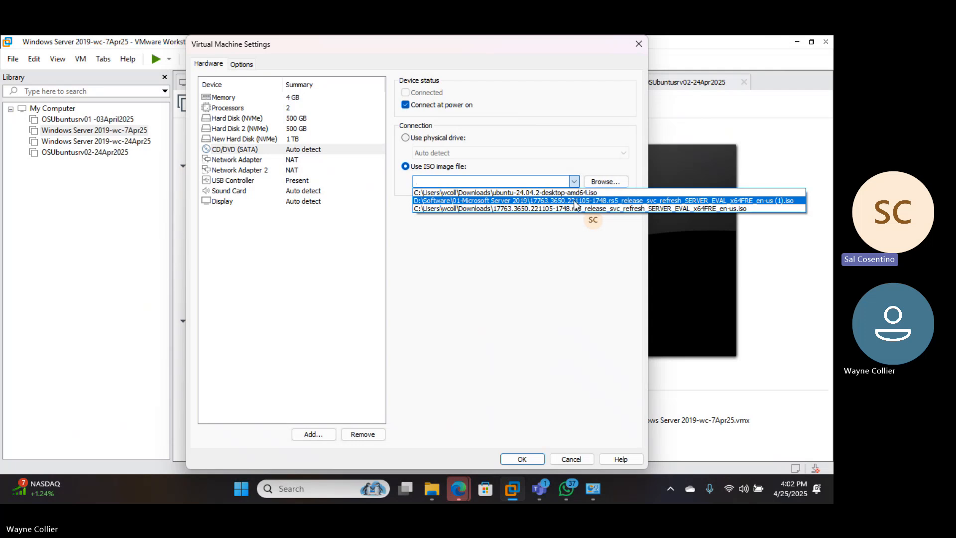
click(574, 201)
Browse to D:\Software\01-Microsoft Server 2019, load its SERVER_EVAL_x64FRE_en-us (1).iso image in the CD/DVD drive, and save the virtual machine settings
click(597, 182)
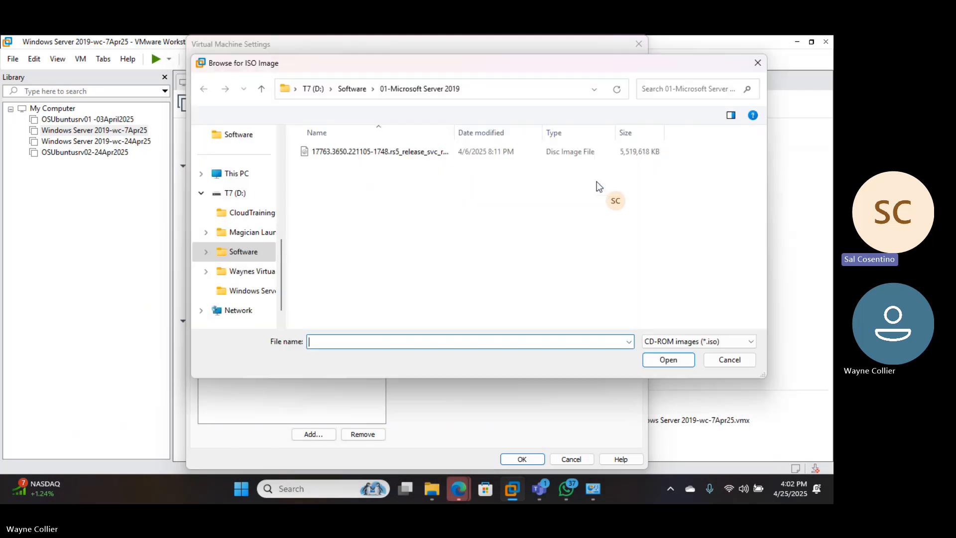
click(356, 88)
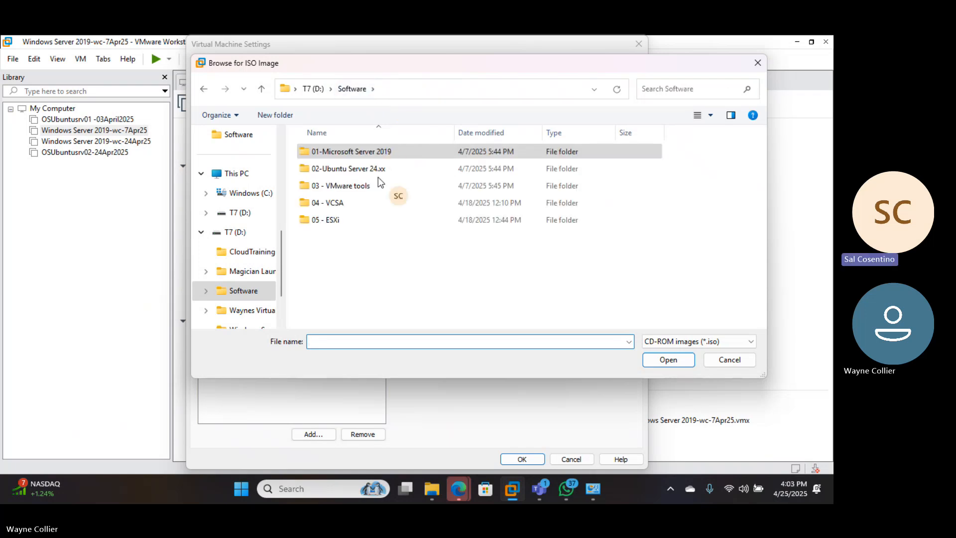
click(350, 154)
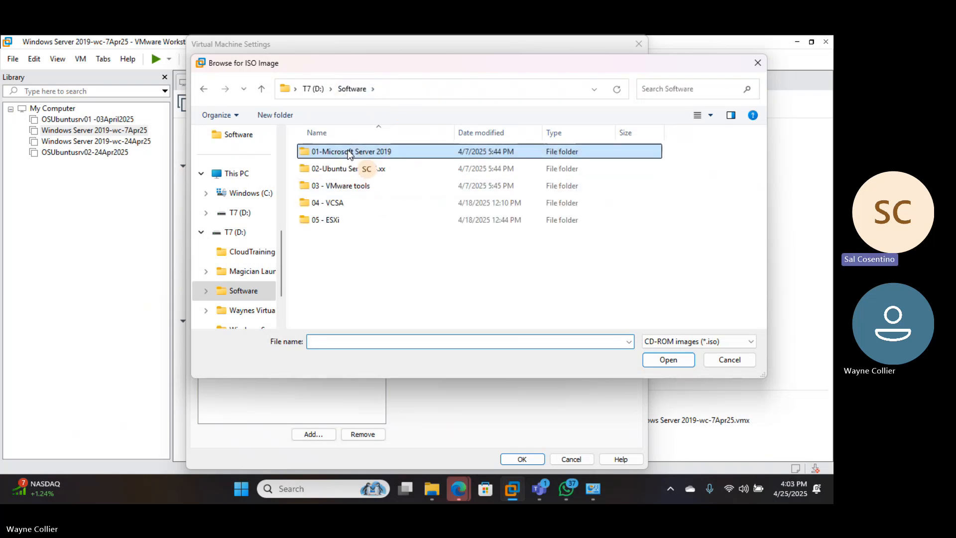
double_click(350, 154)
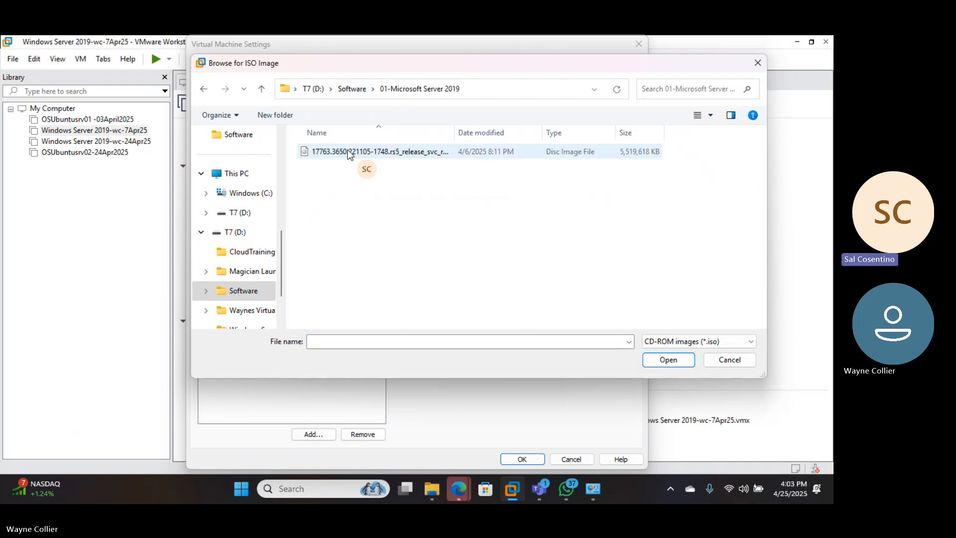
click(450, 132)
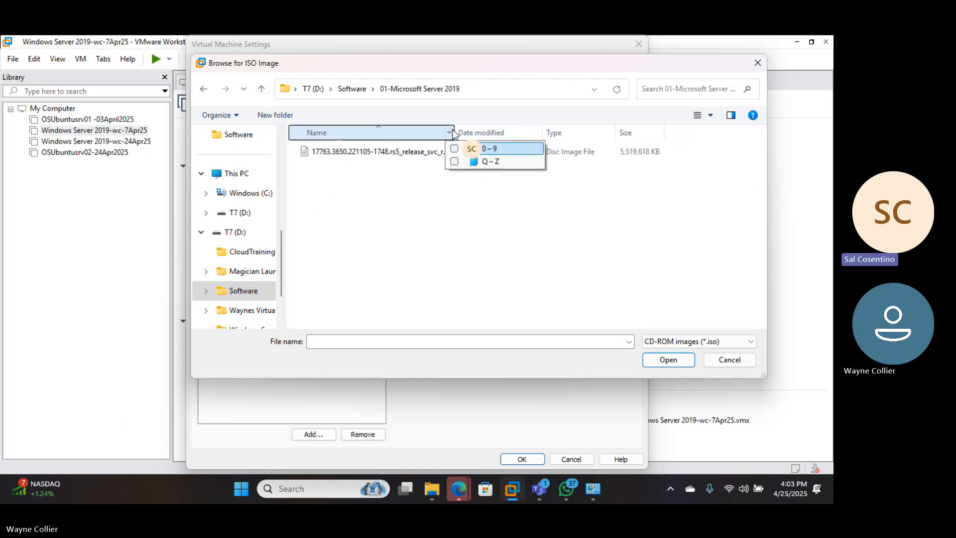
click(457, 127)
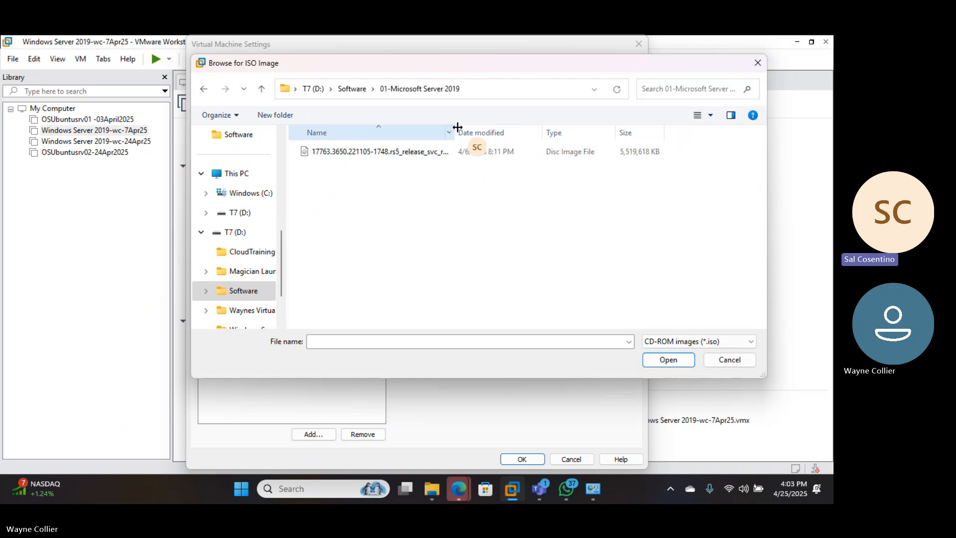
drag(457, 128, 432, 154)
click(432, 155)
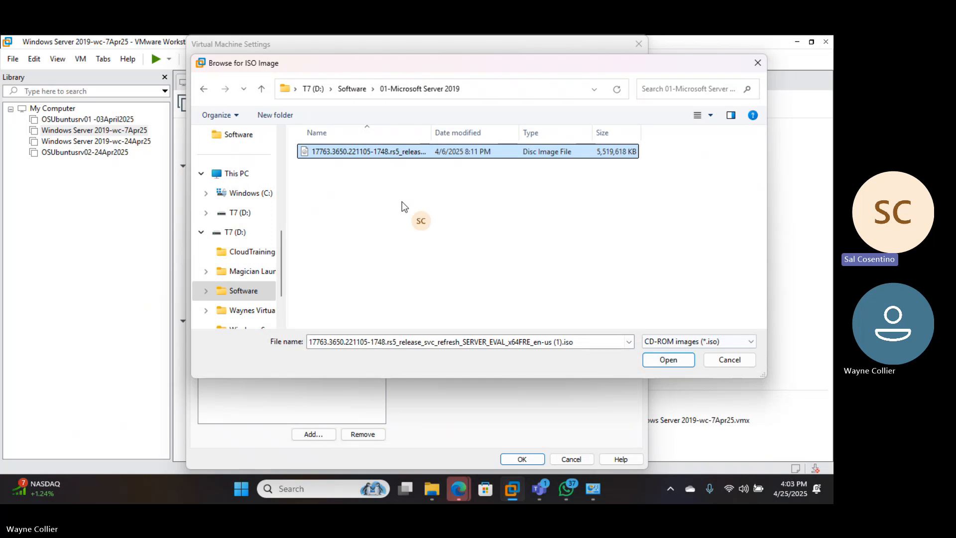
click(661, 360)
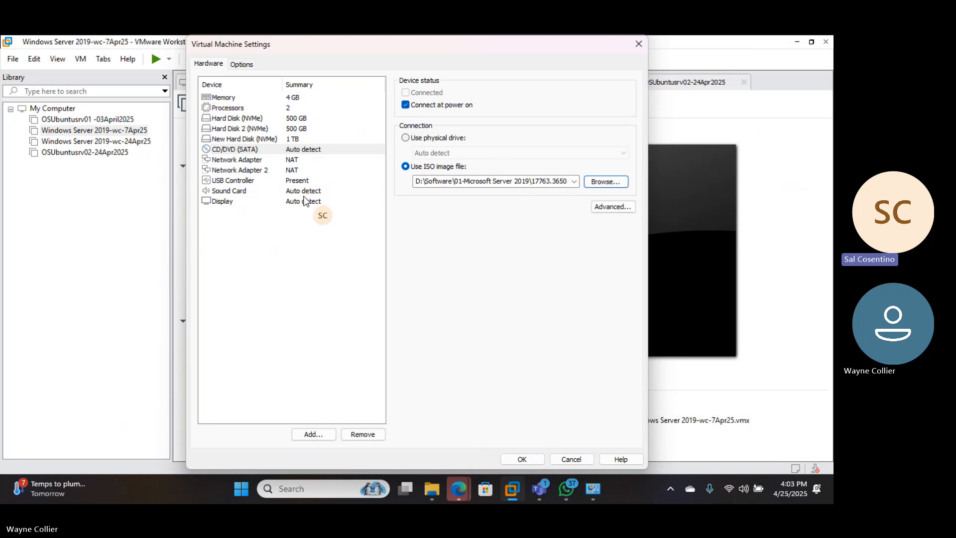
click(292, 109)
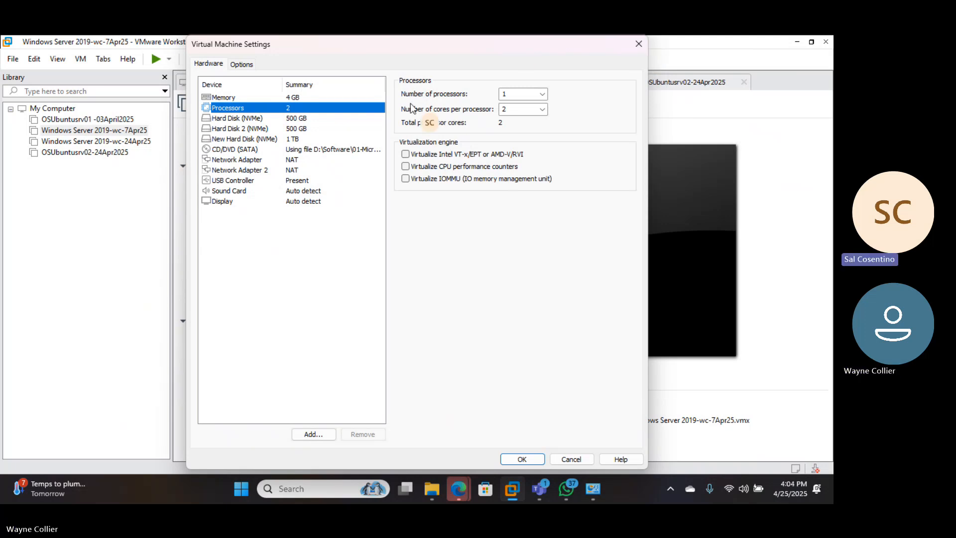
click(512, 457)
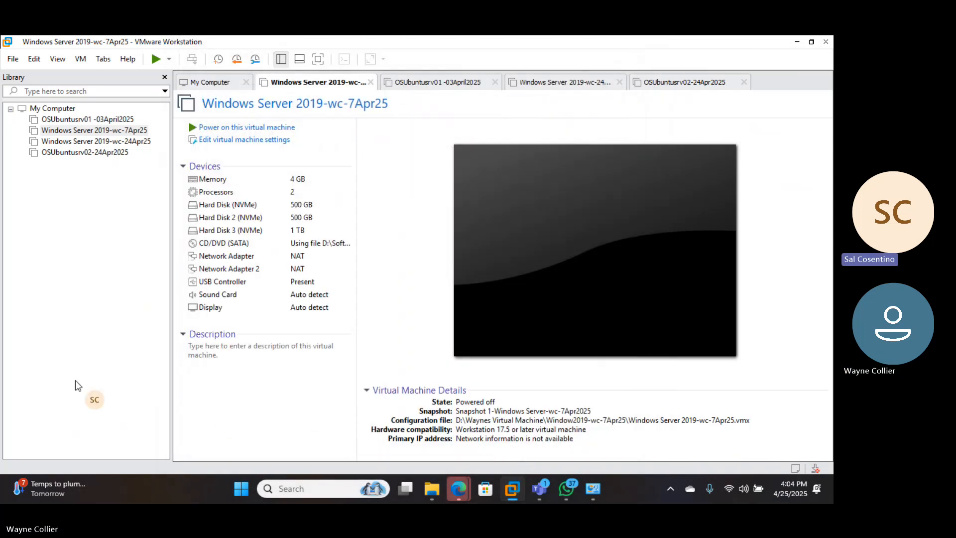
Open the host's System Information and examine the memory, virtualization-based security and hypervisor entries, widening the Item column to read them fully
click(321, 488)
text(system)
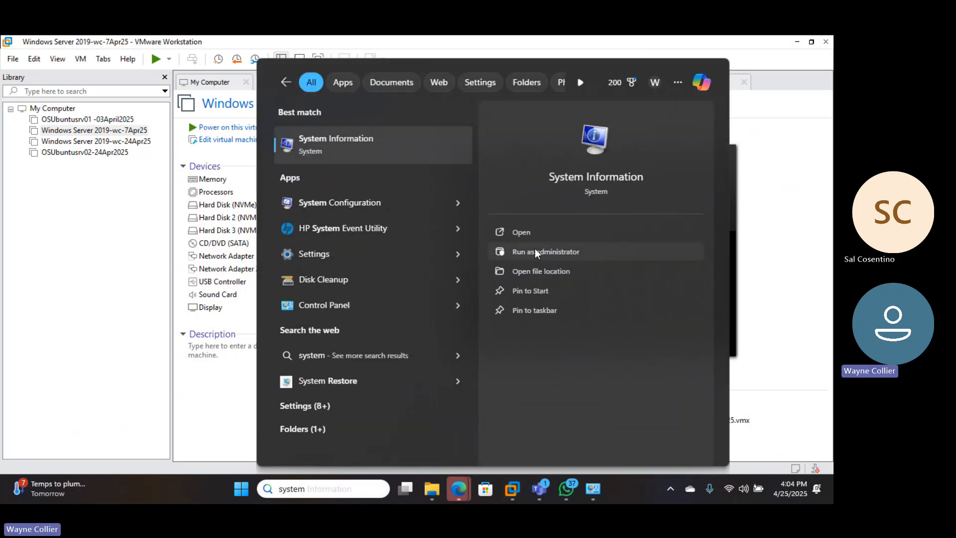
click(524, 234)
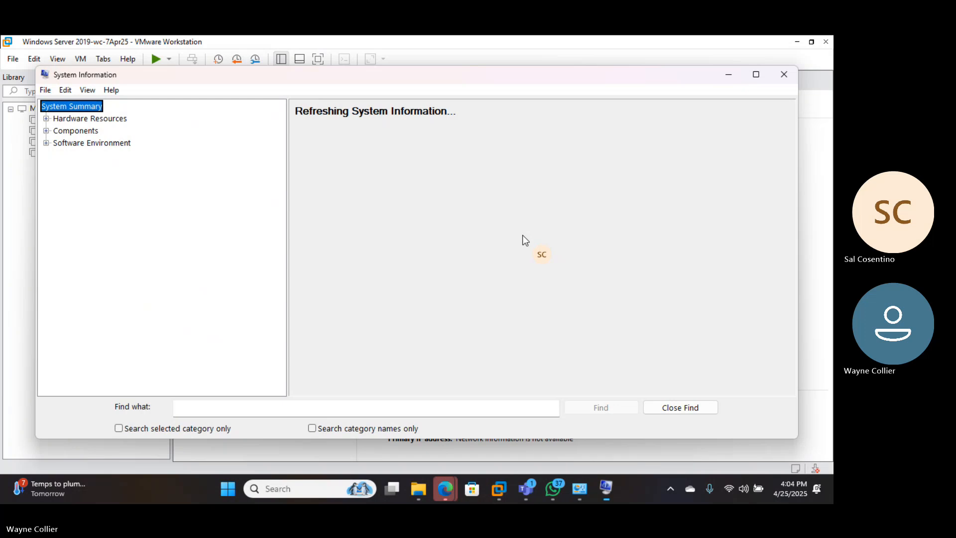
scroll(470, 304, down, 1)
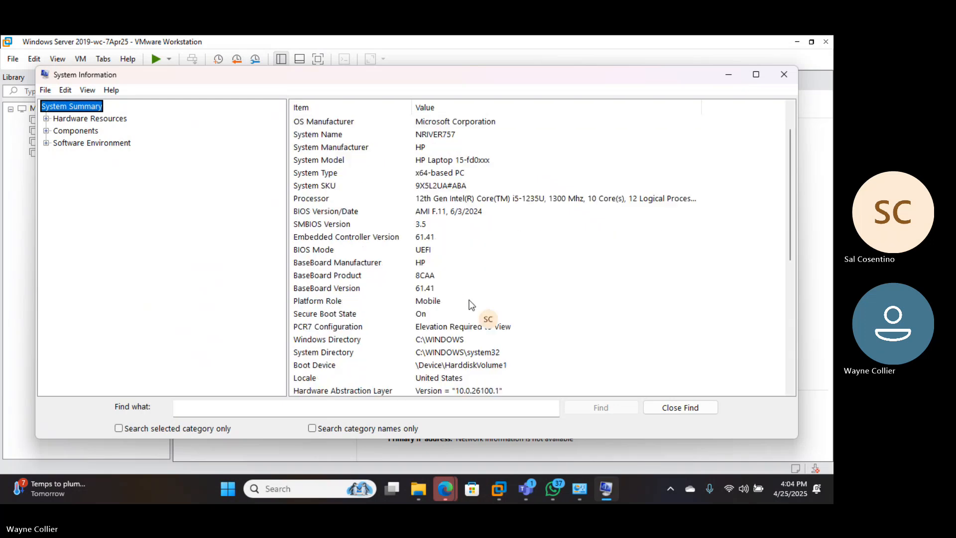
scroll(472, 305, down, 5)
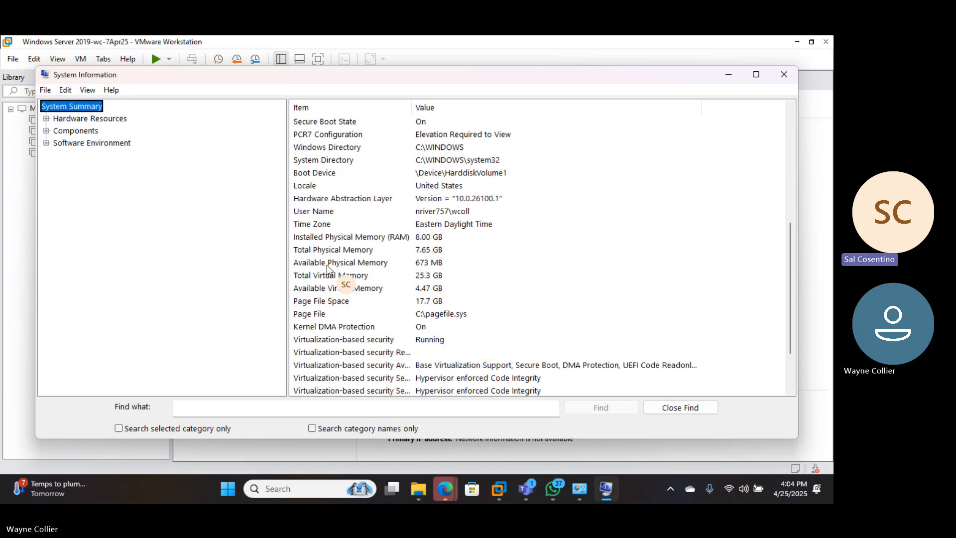
scroll(328, 271, down, 2)
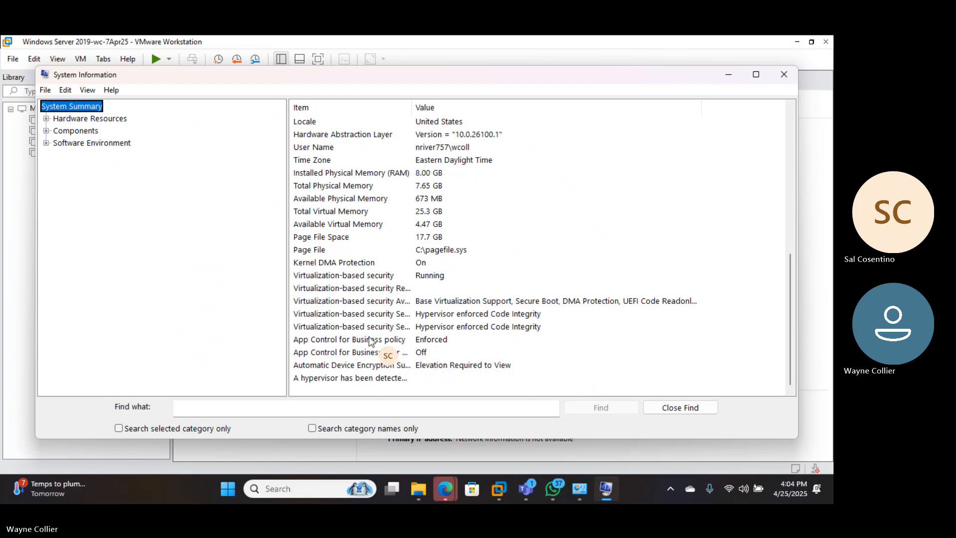
click(367, 379)
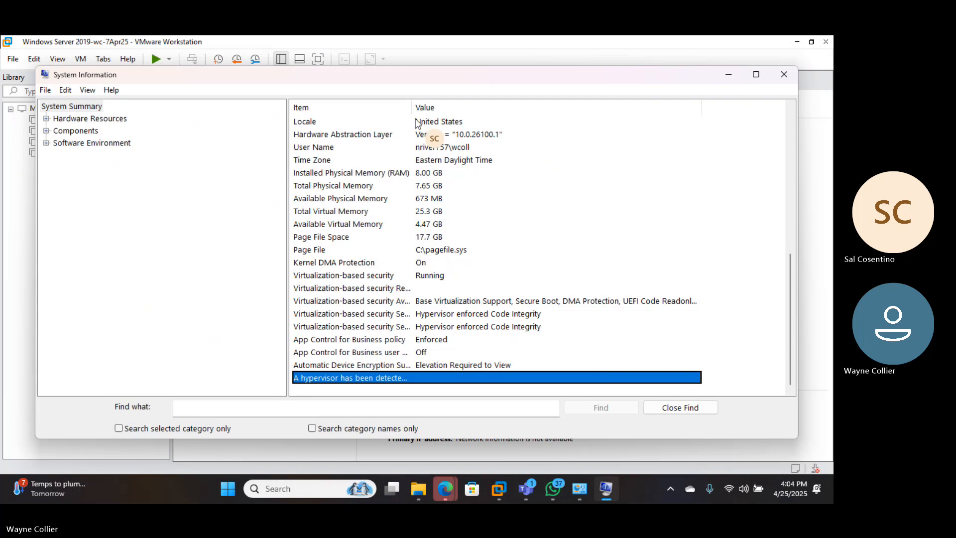
drag(411, 106, 622, 140)
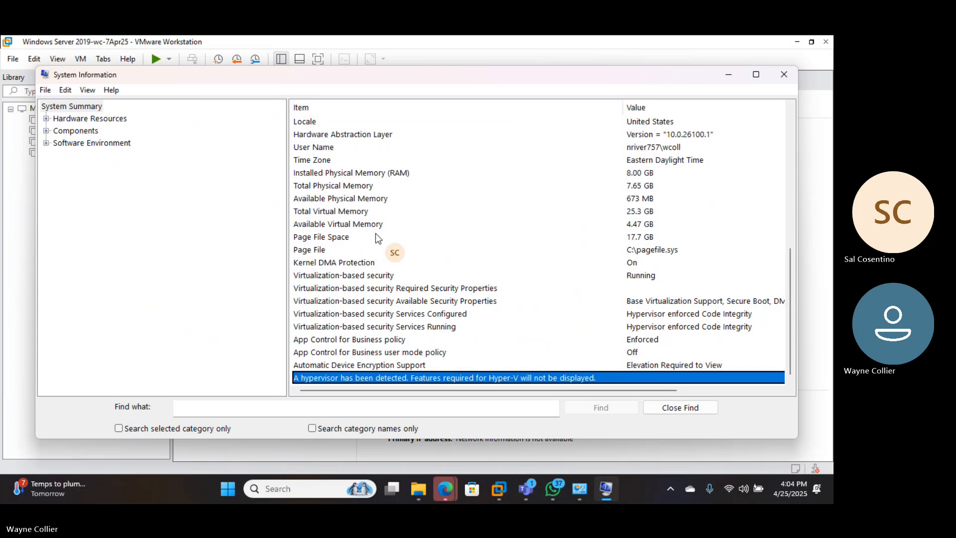
Examine the host's processor entry in the system summary, maximizing the window and adjusting the pane and column widths to show its core details
scroll(331, 258, up, 3)
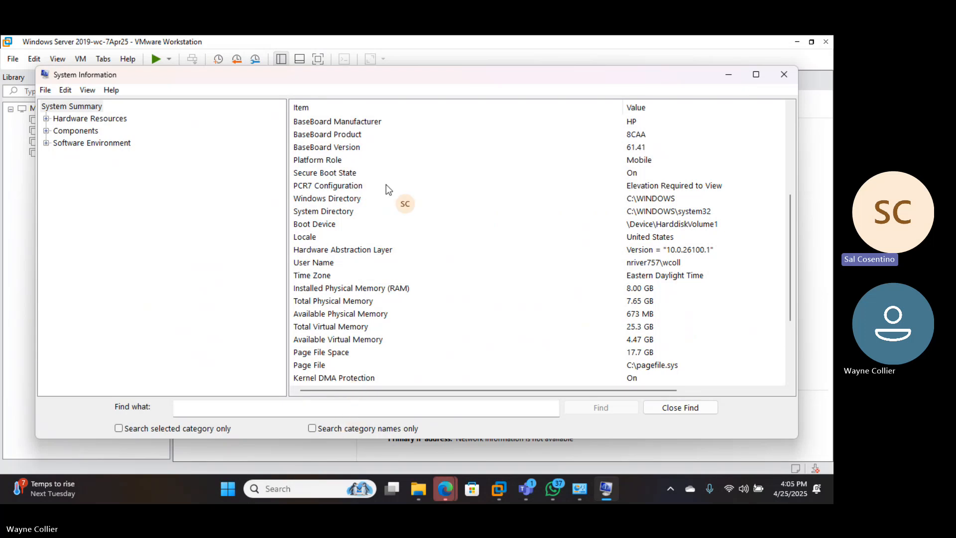
scroll(732, 208, up, 3)
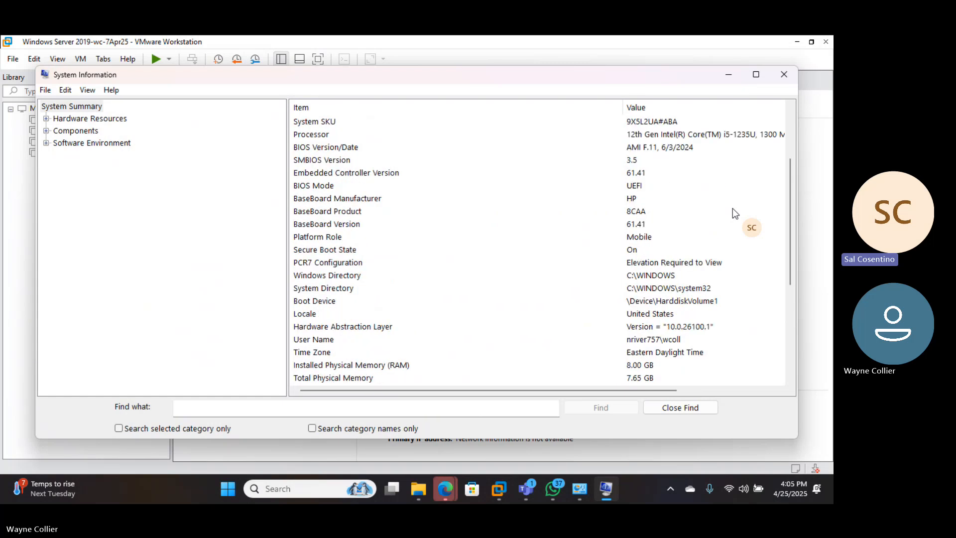
scroll(732, 209, up, 2)
scroll(733, 208, down, 1)
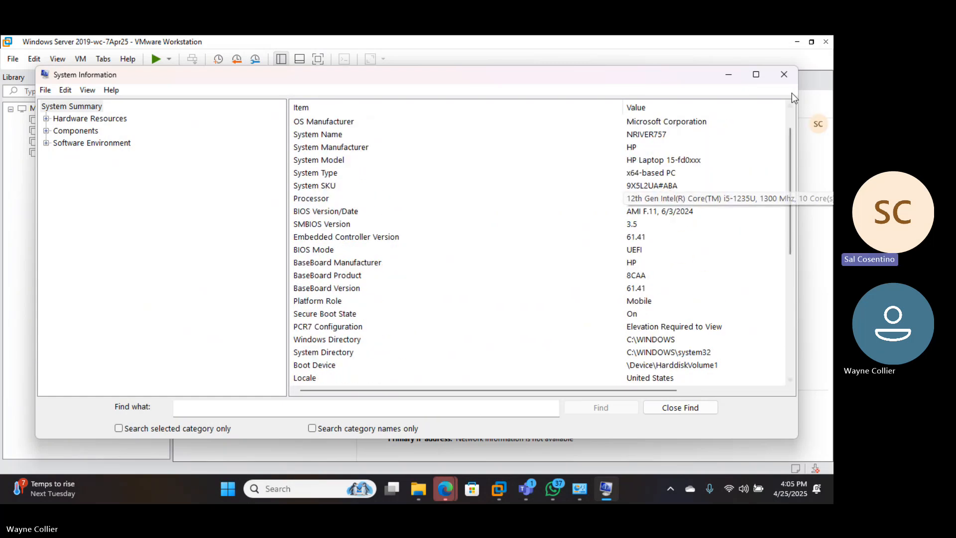
click(287, 152)
drag(287, 152, 175, 142)
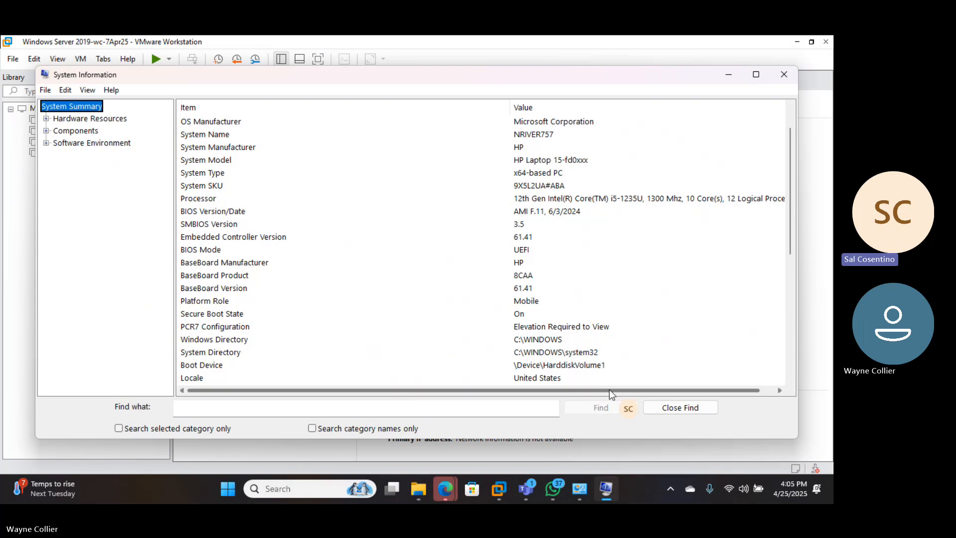
drag(611, 394, 625, 395)
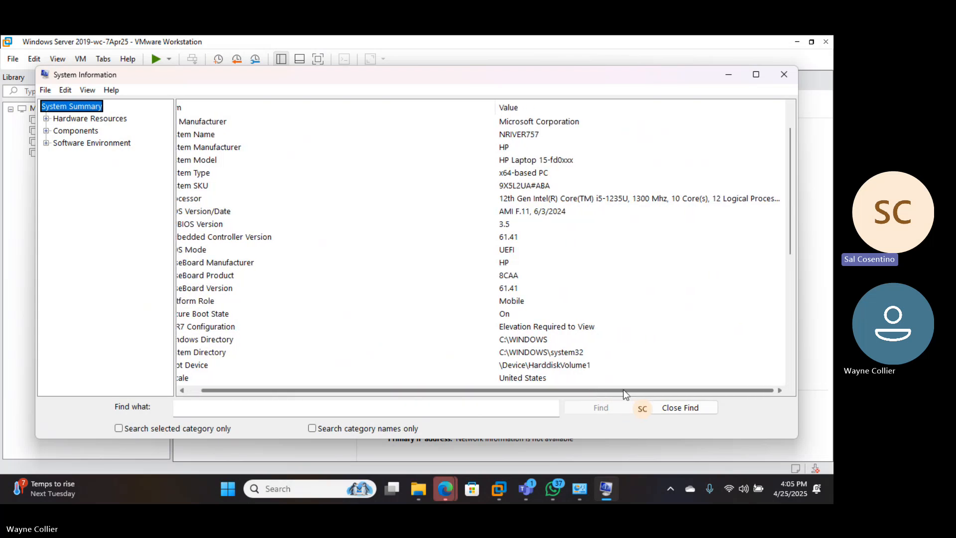
click(756, 74)
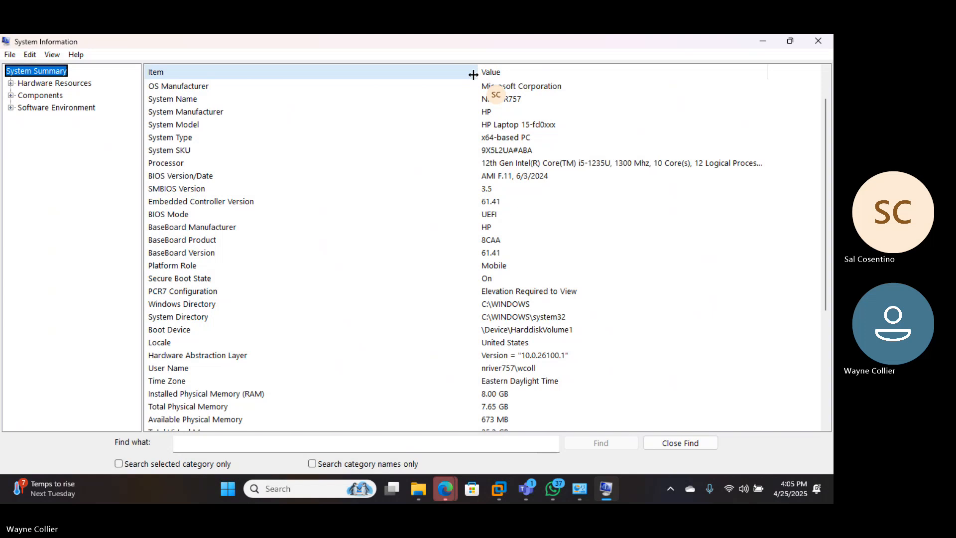
drag(475, 75, 329, 76)
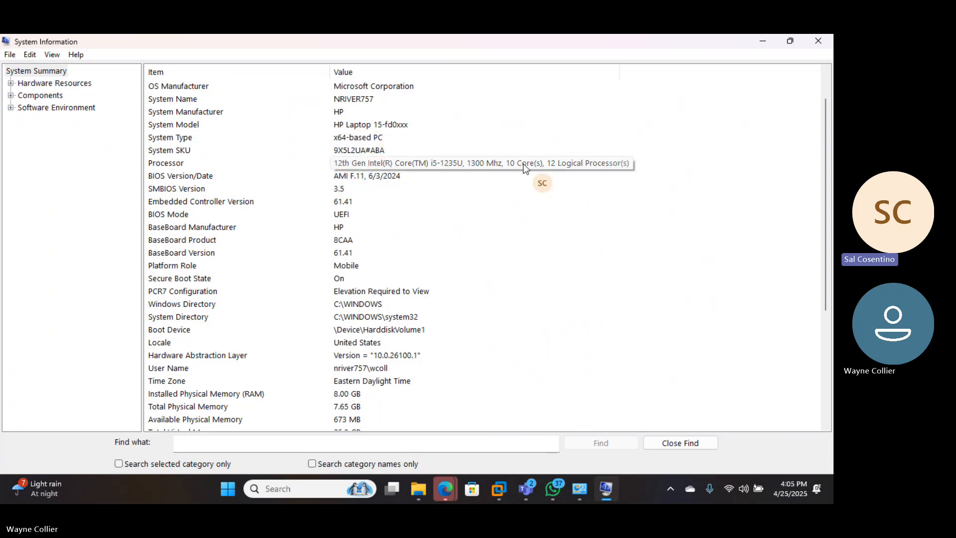
Open Task Manager and examine the host's CPU performance details, including sockets, cores, logical processors and virtualization, in a maximized window
click(302, 488)
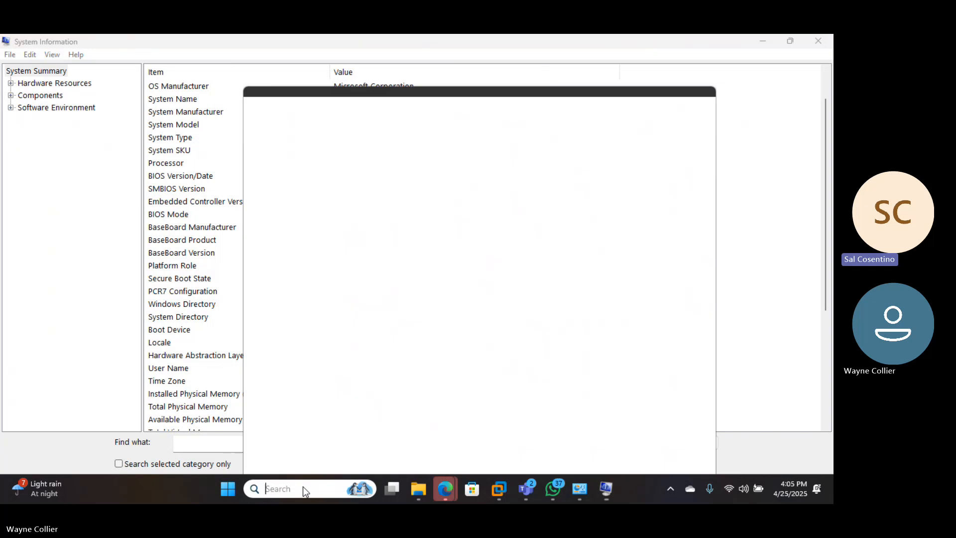
text(task)
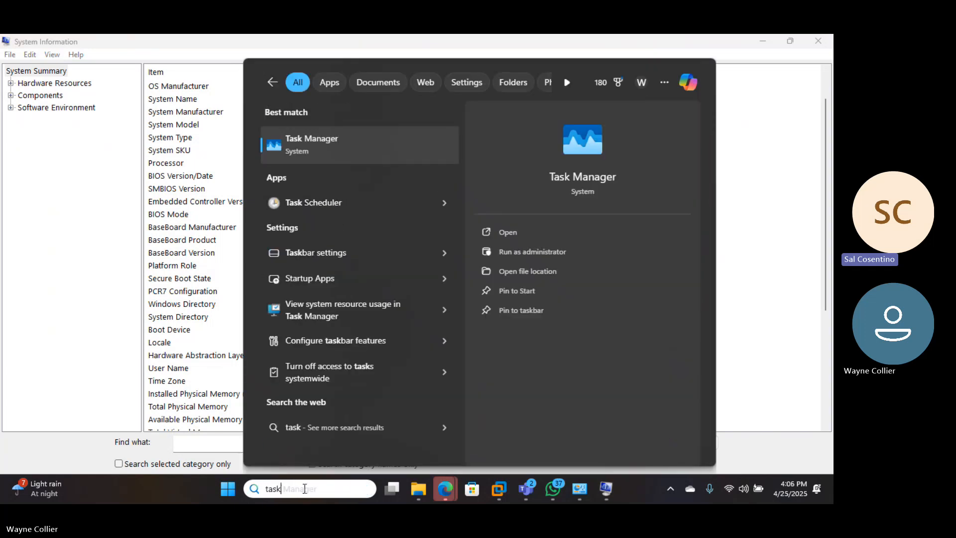
click(516, 235)
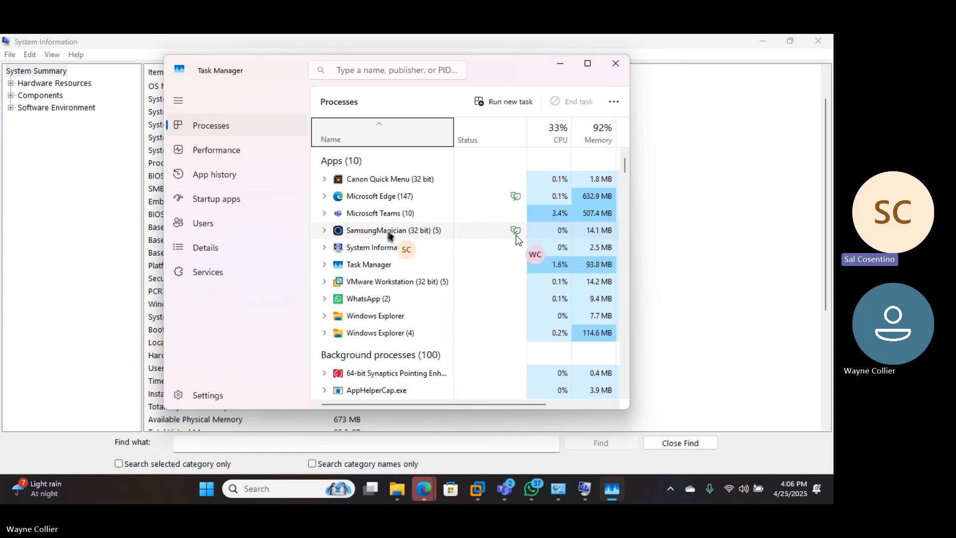
click(217, 150)
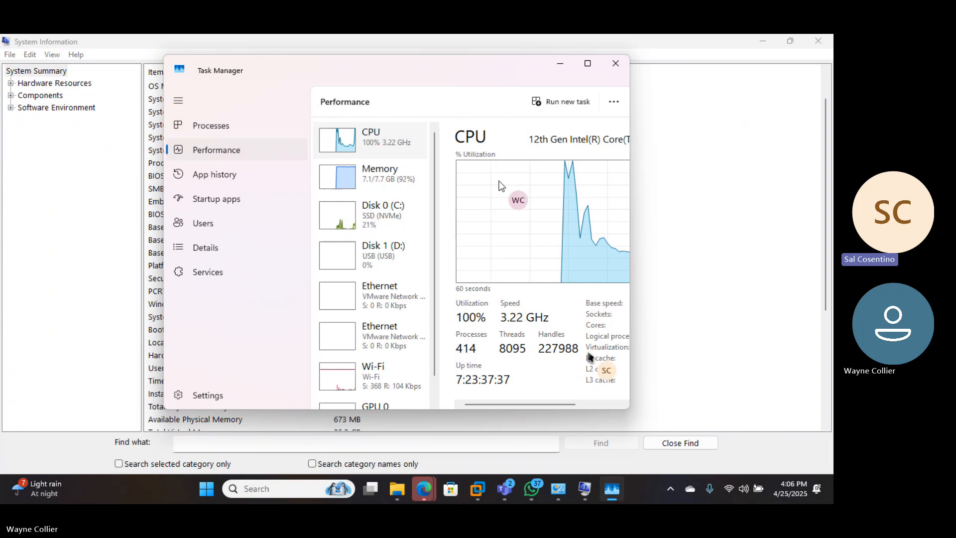
click(587, 64)
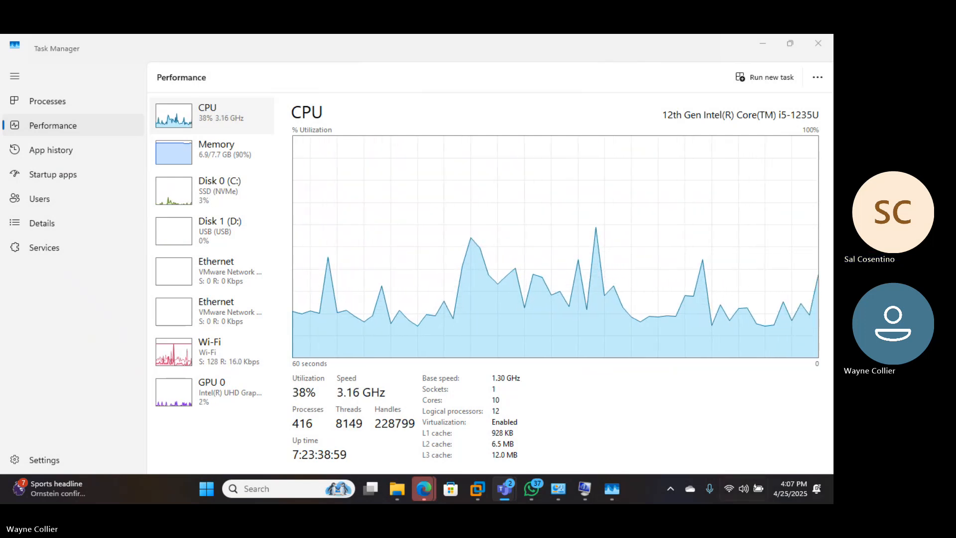
Minimize Task Manager, restore System Information to a smaller window, and close it to return to VMware Workstation
click(761, 44)
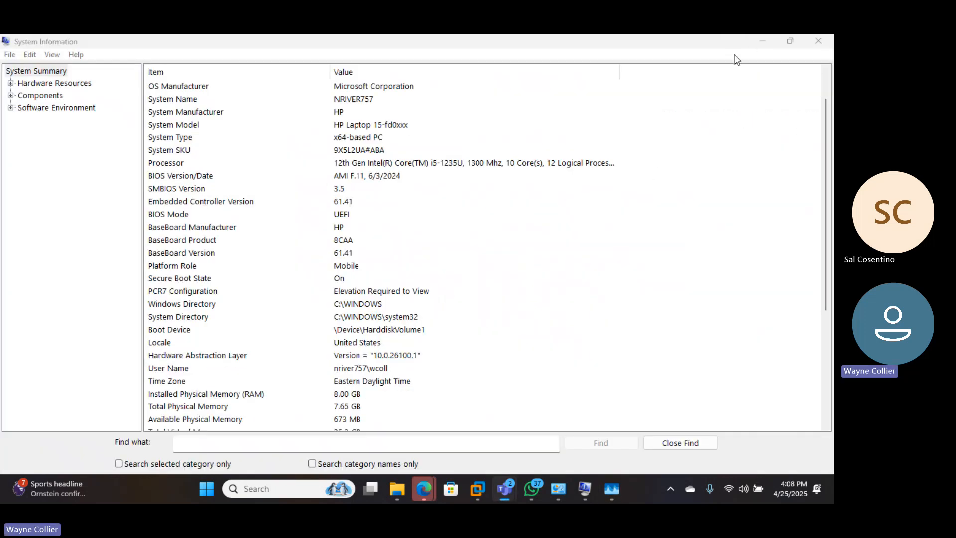
double_click(741, 41)
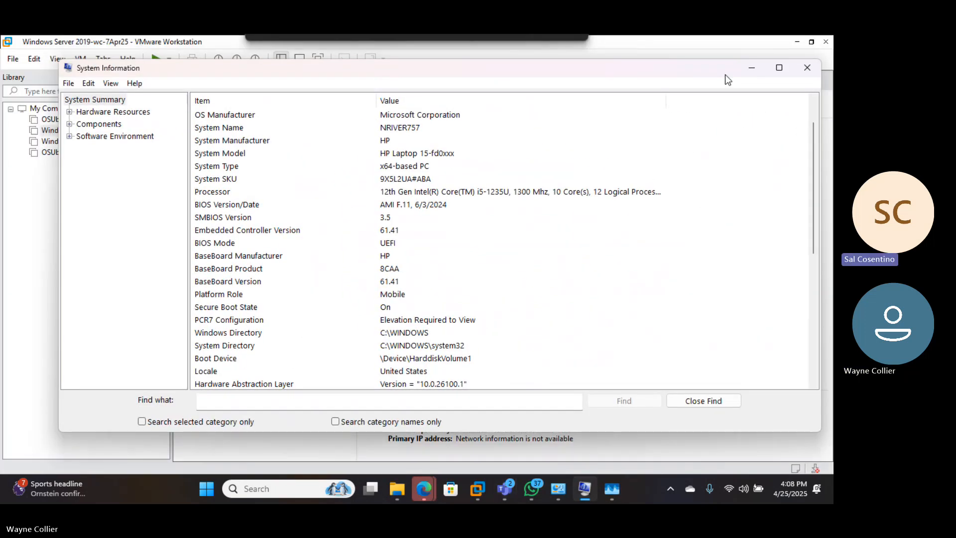
click(807, 70)
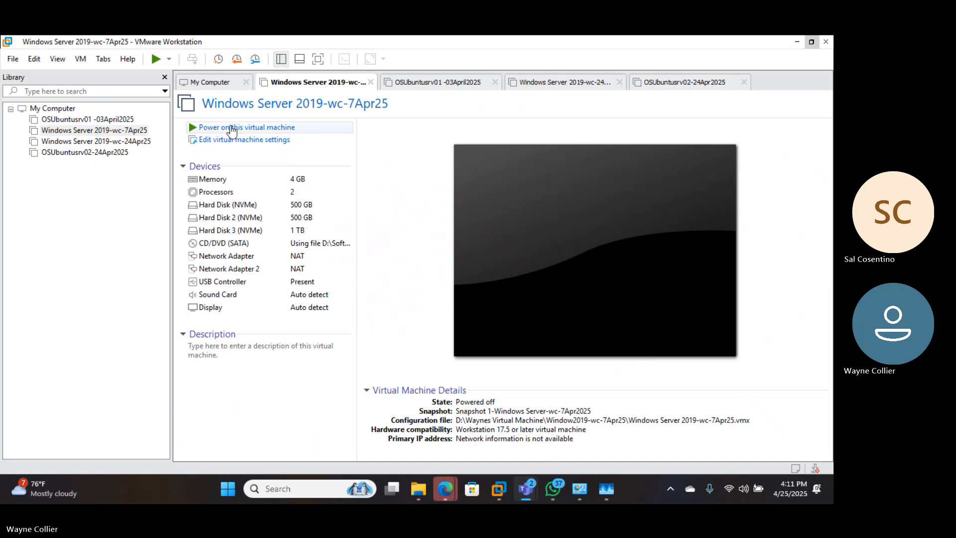
Power on the Windows Server 2019-wc-7Apr25 virtual machine, dismiss the side channel mitigations hint permanently, and put the focus in its console
click(232, 128)
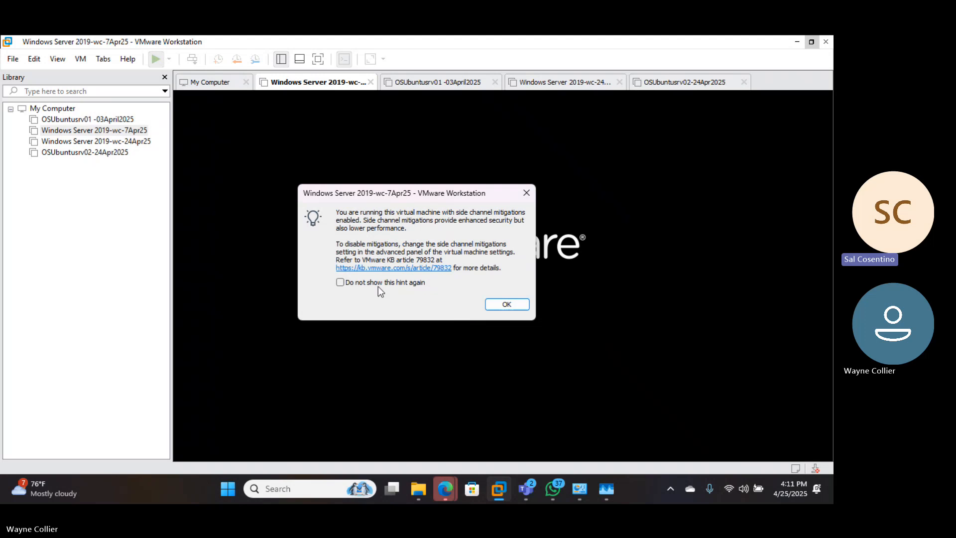
click(340, 283)
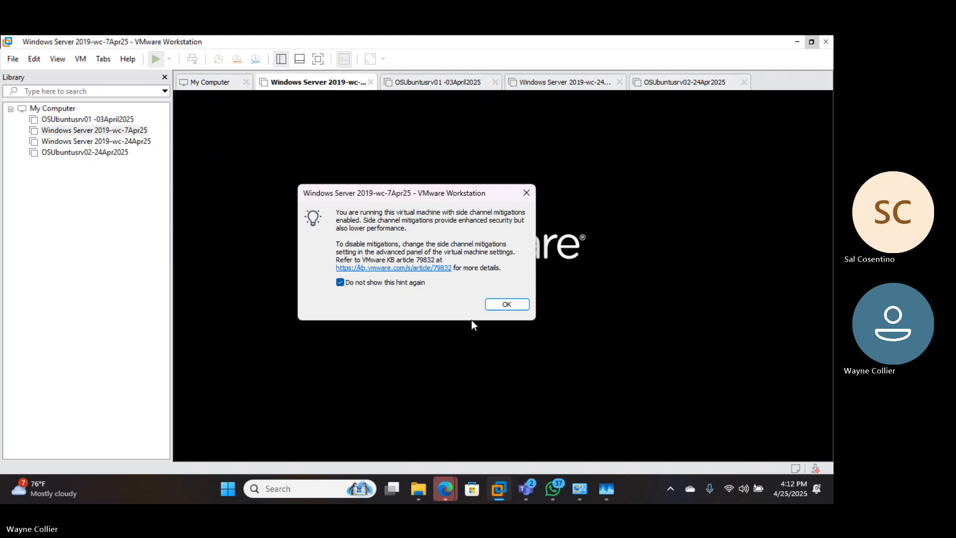
click(502, 305)
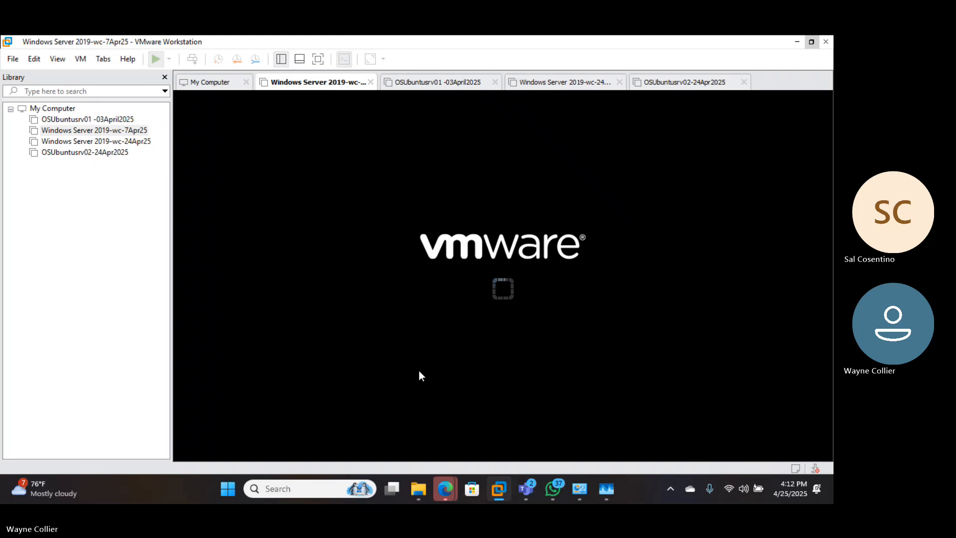
click(398, 348)
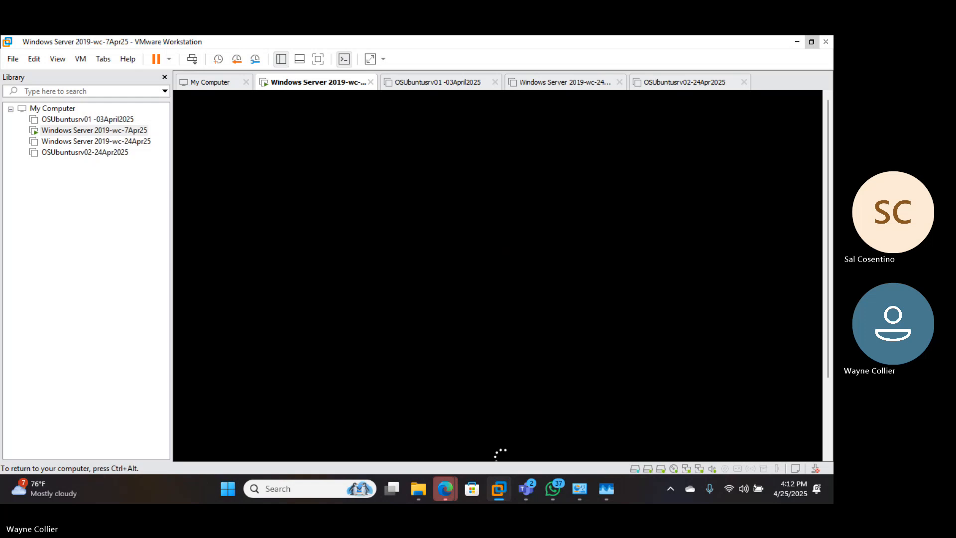
Return the focus to the virtual machine's console and unlock the Windows Server lock screen to reach the Administrator sign-in
key(ctrl+alt)
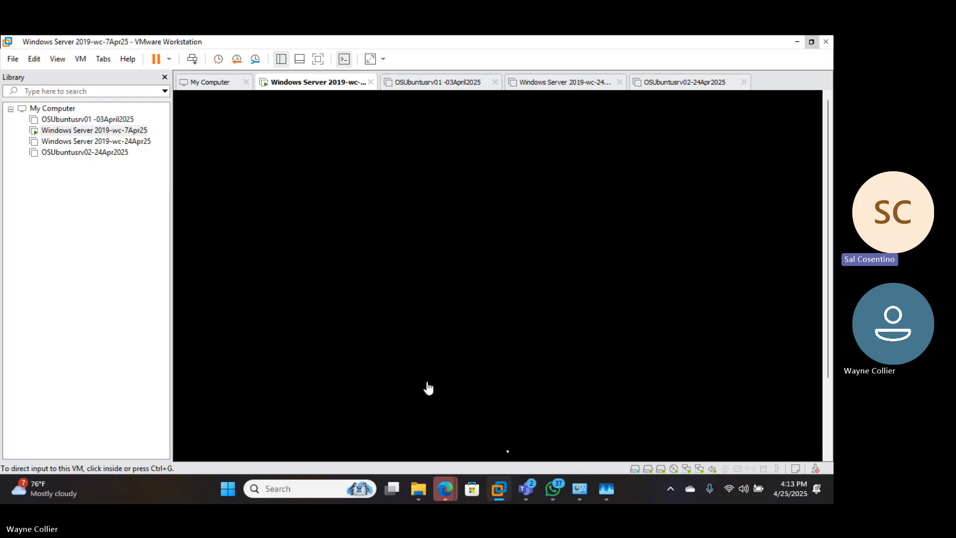
click(445, 270)
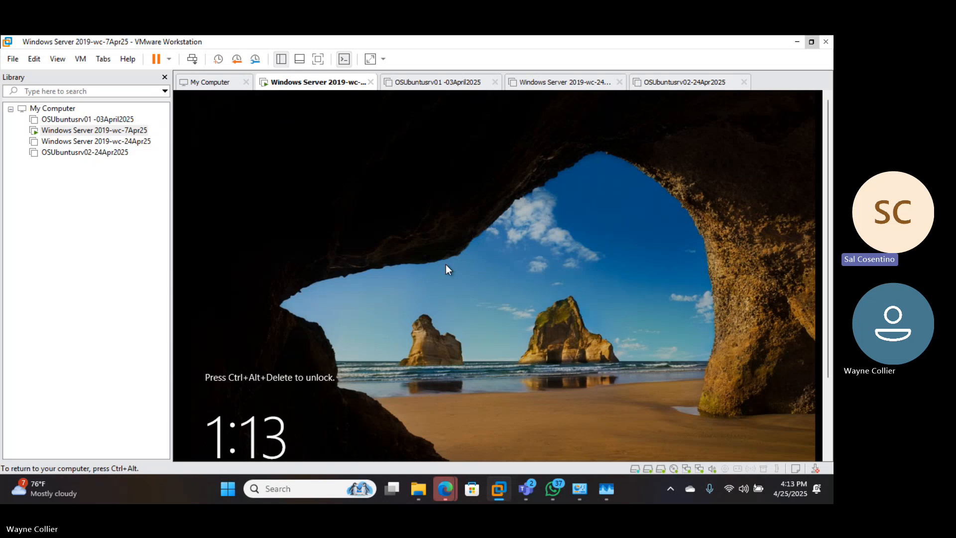
key(ctrl+alt+Delete)
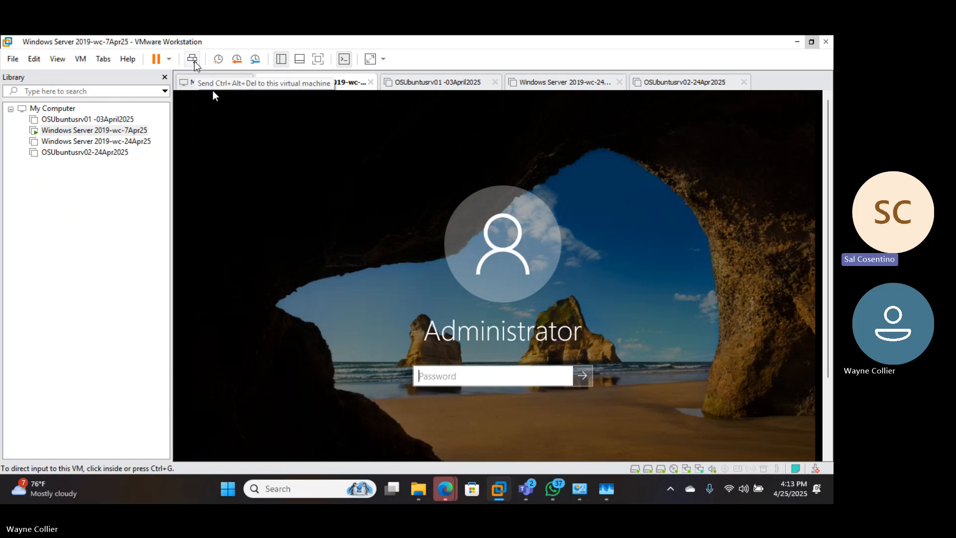
Sign in to the Windows Server virtual machine as Administrator by entering the account password
click(266, 222)
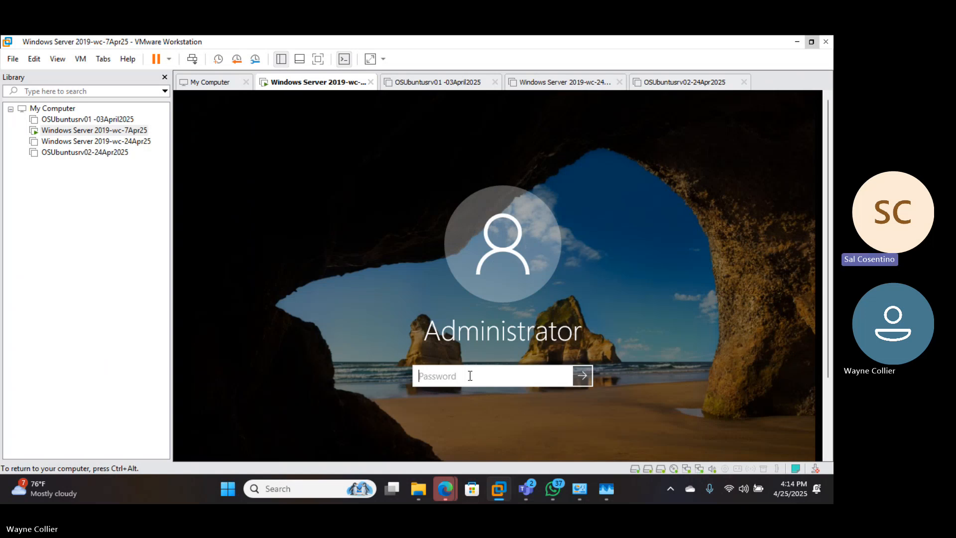
text(••)
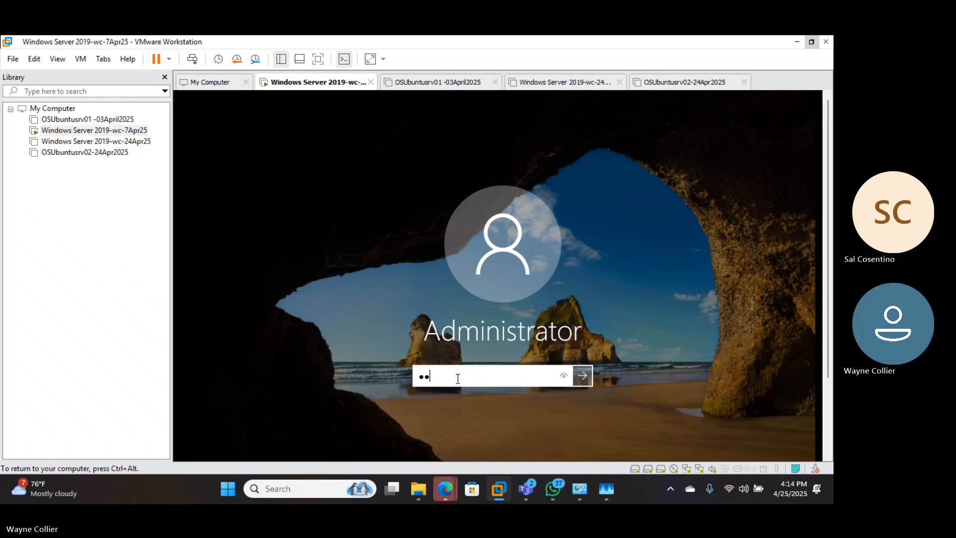
text(••••)
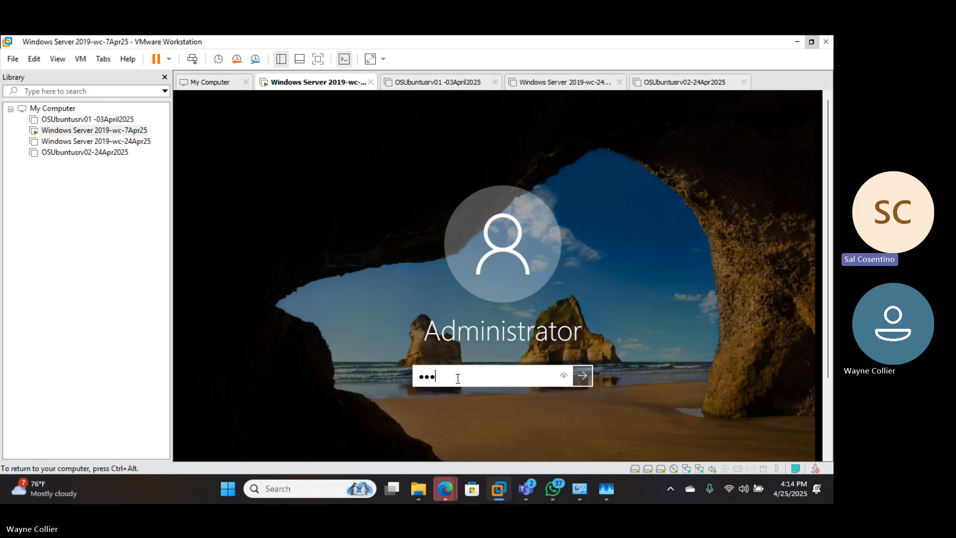
text(••••)
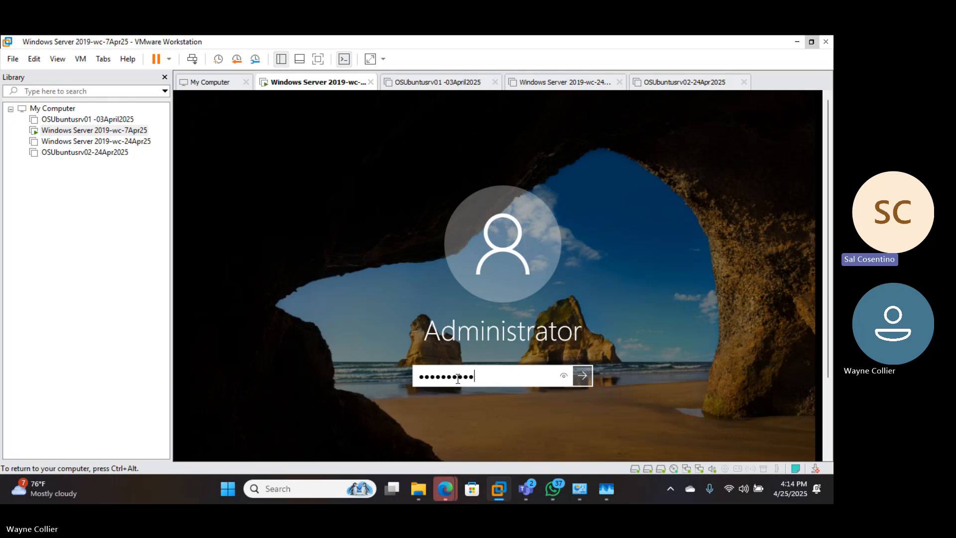
click(582, 384)
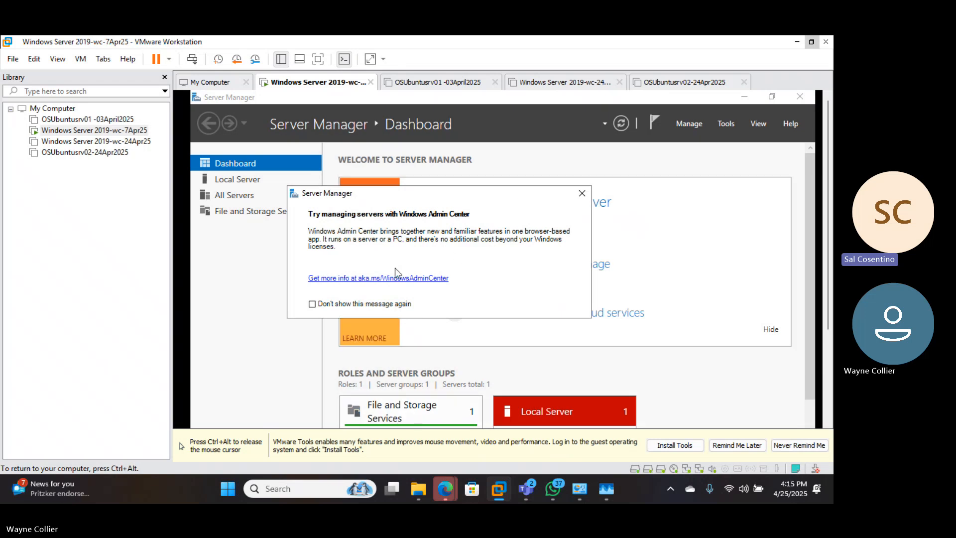
Set the Windows Admin Center message in Server Manager not to show again and close it
click(311, 305)
click(582, 193)
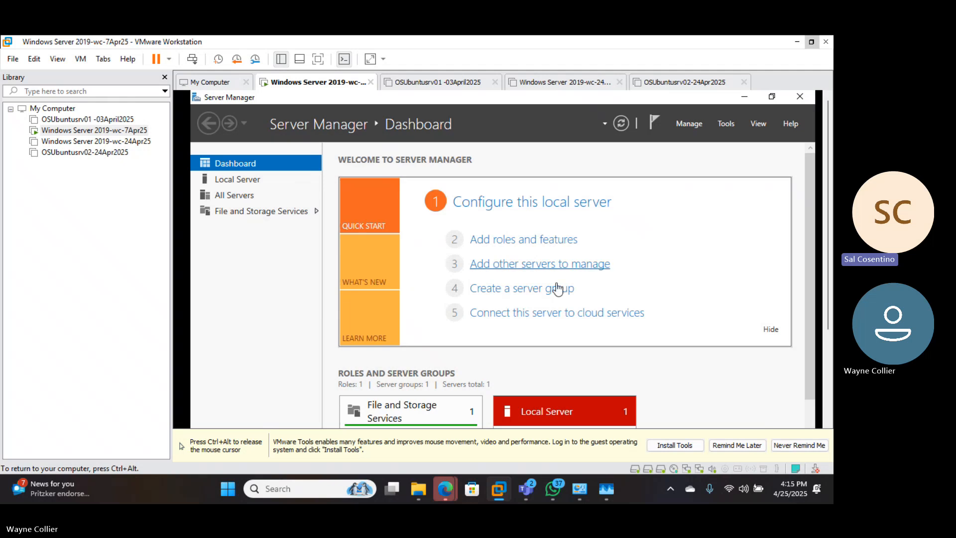
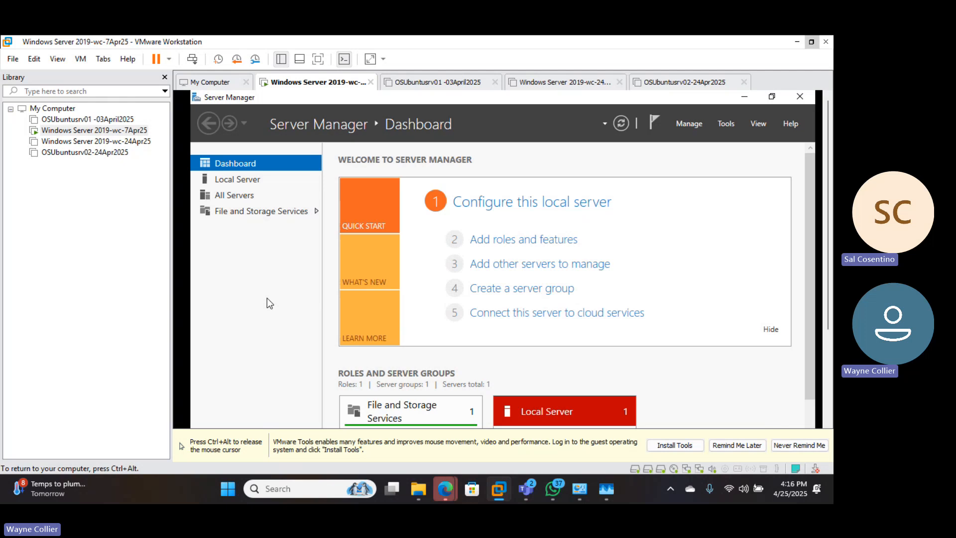
View the Local Server, All Servers and File and Storage Services pages in Server Manager, and return to the Dashboard
click(247, 179)
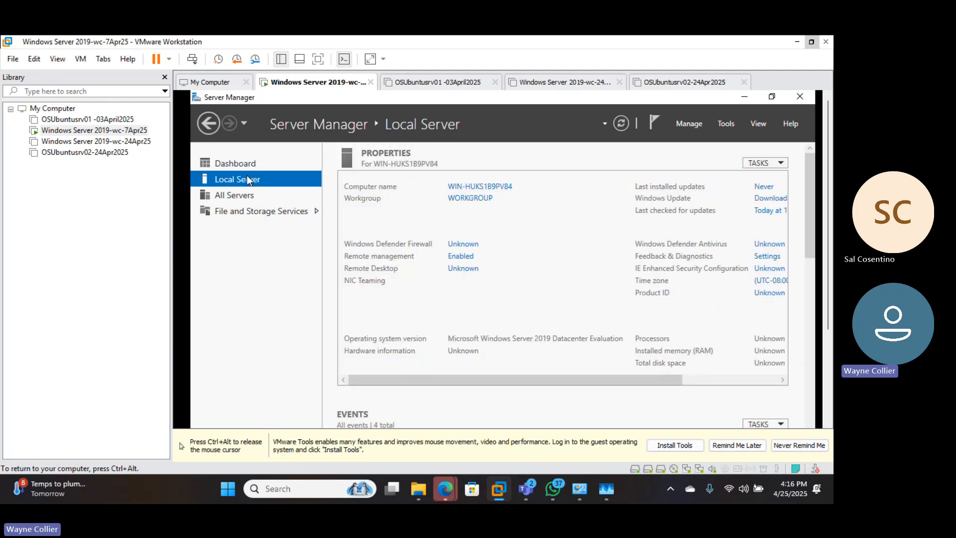
click(242, 196)
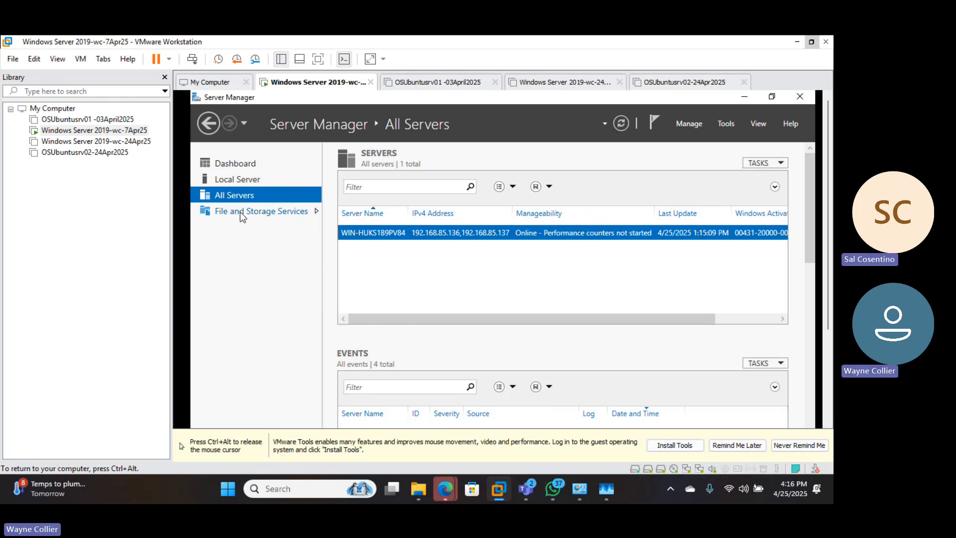
click(240, 211)
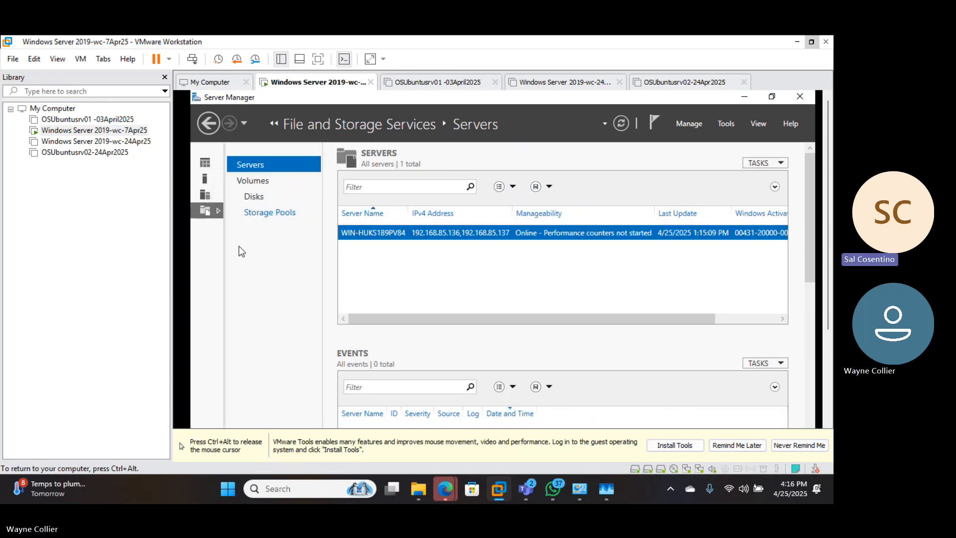
click(210, 158)
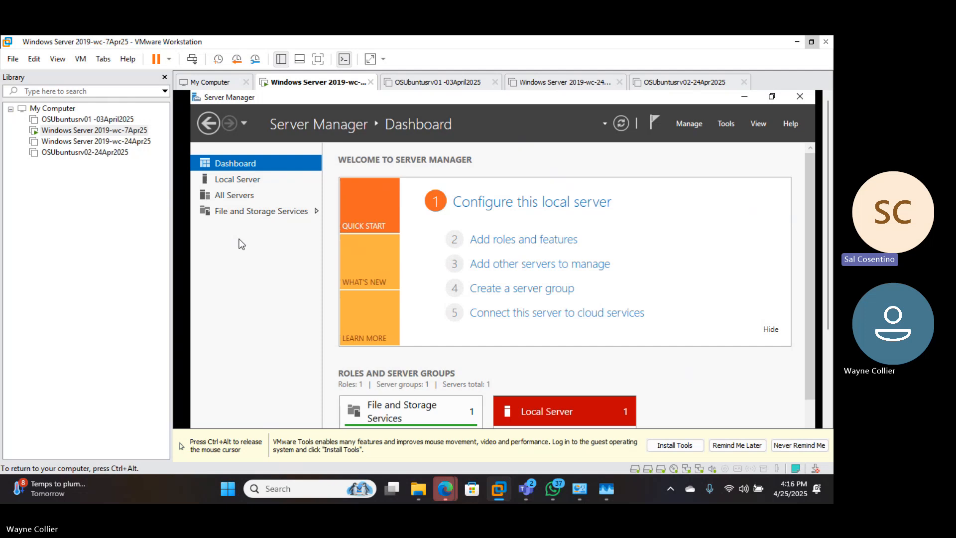
key(ctrl+alt)
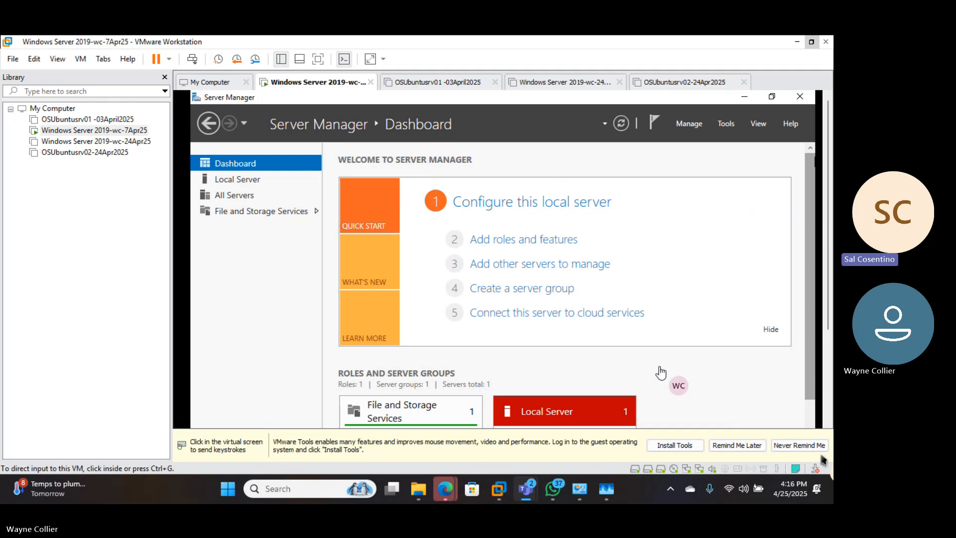
click(721, 353)
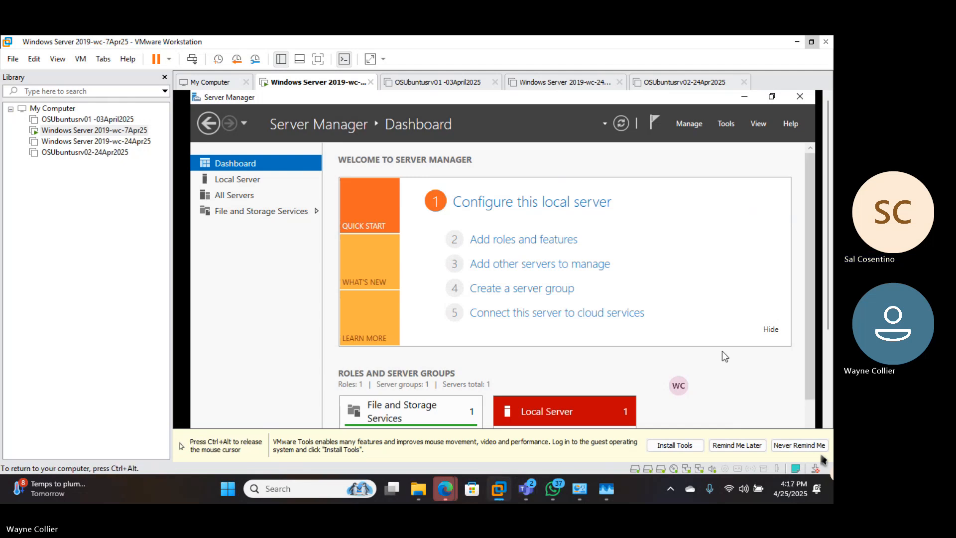
key(ctrl+alt)
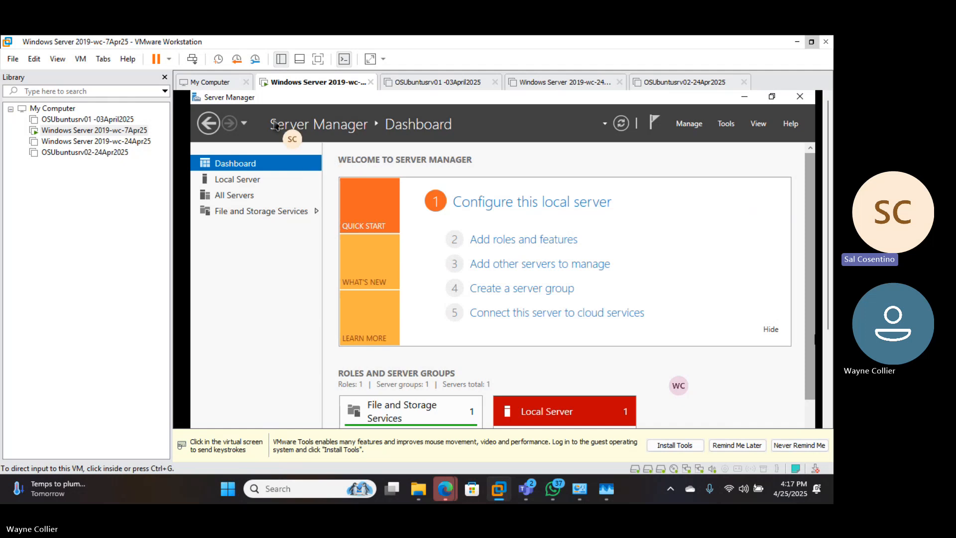
click(661, 372)
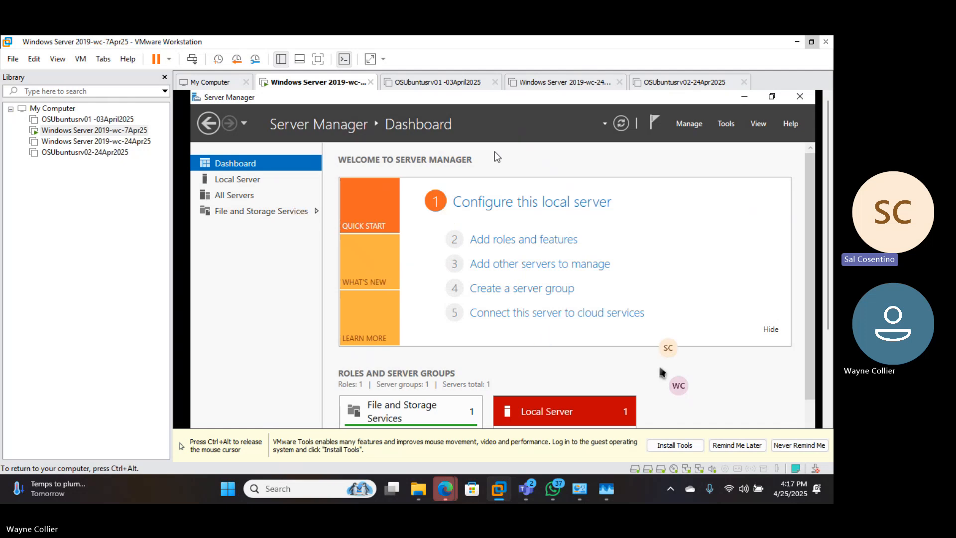
View the Services details of the Local Server tile on the Dashboard and close them without changes
key(ctrl+alt)
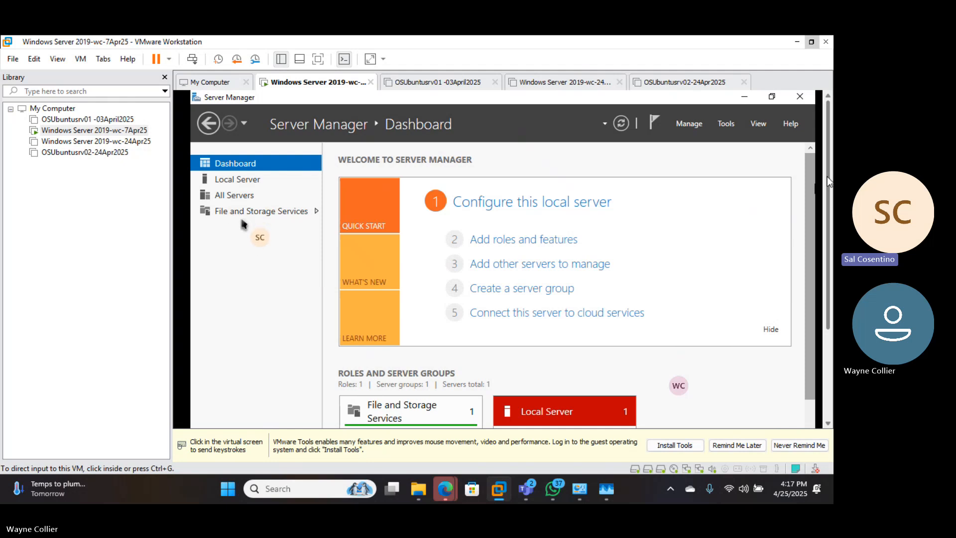
scroll(826, 176, down, 1)
scroll(228, 219, down, 2)
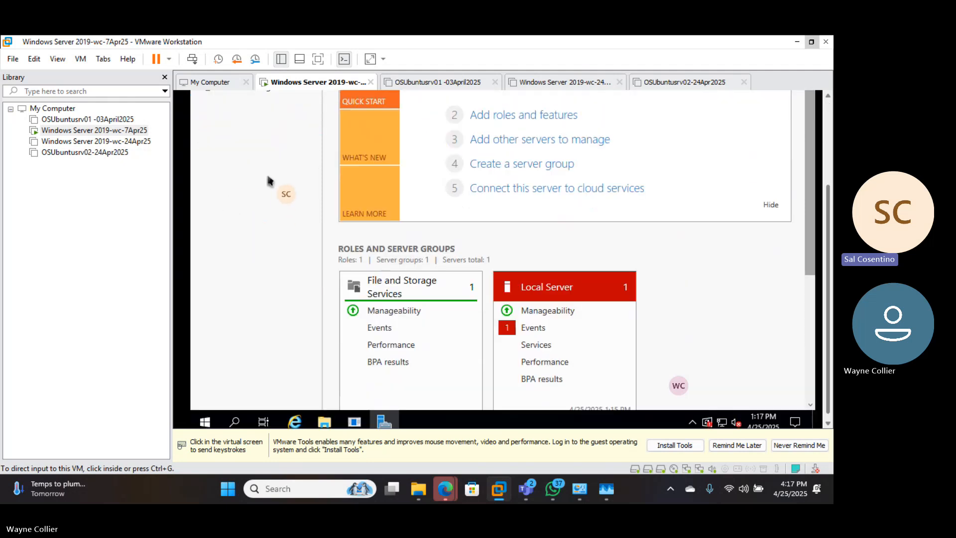
scroll(422, 281, up, 1)
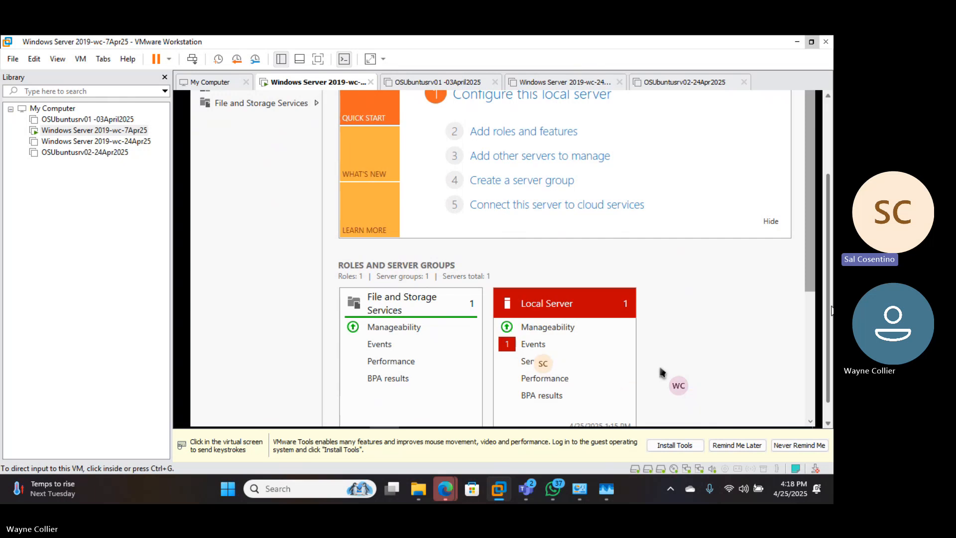
click(780, 310)
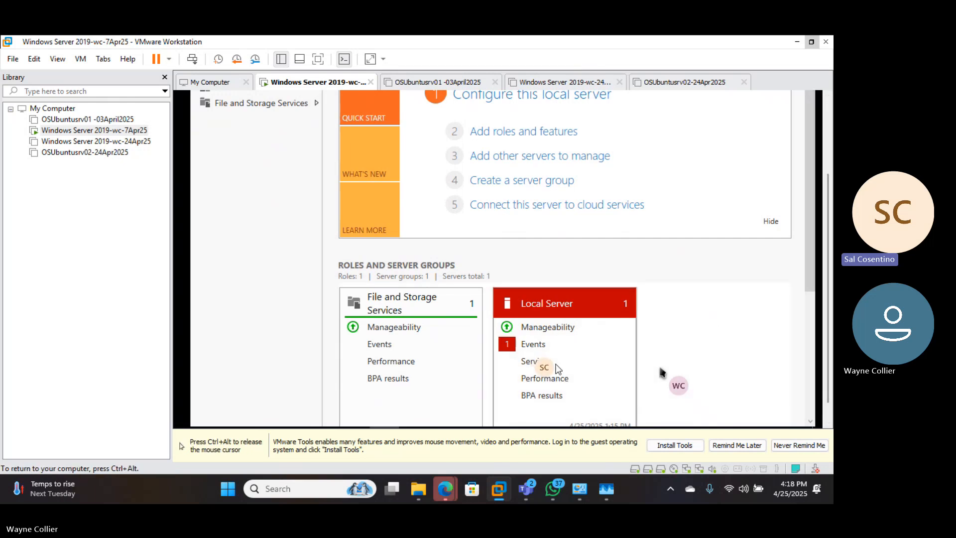
right_click(532, 363)
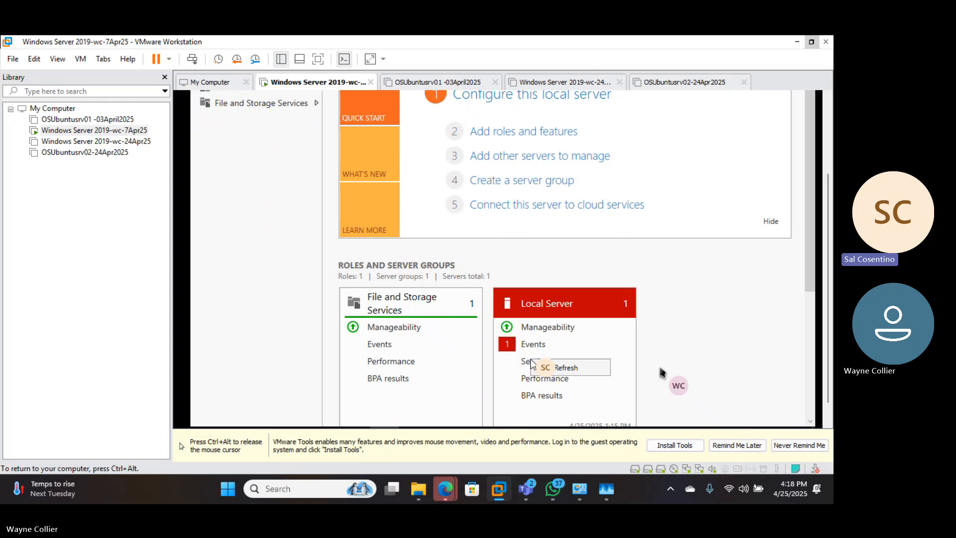
click(527, 365)
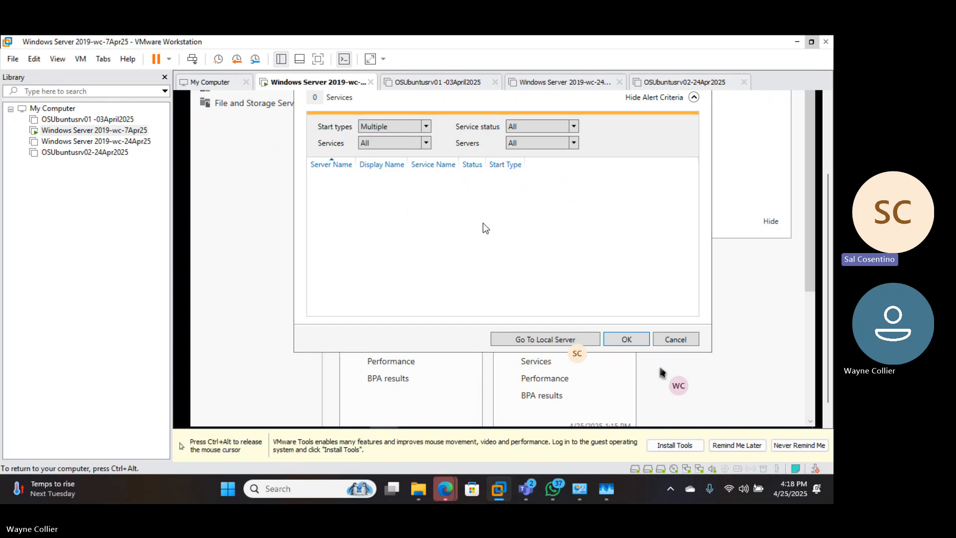
click(673, 338)
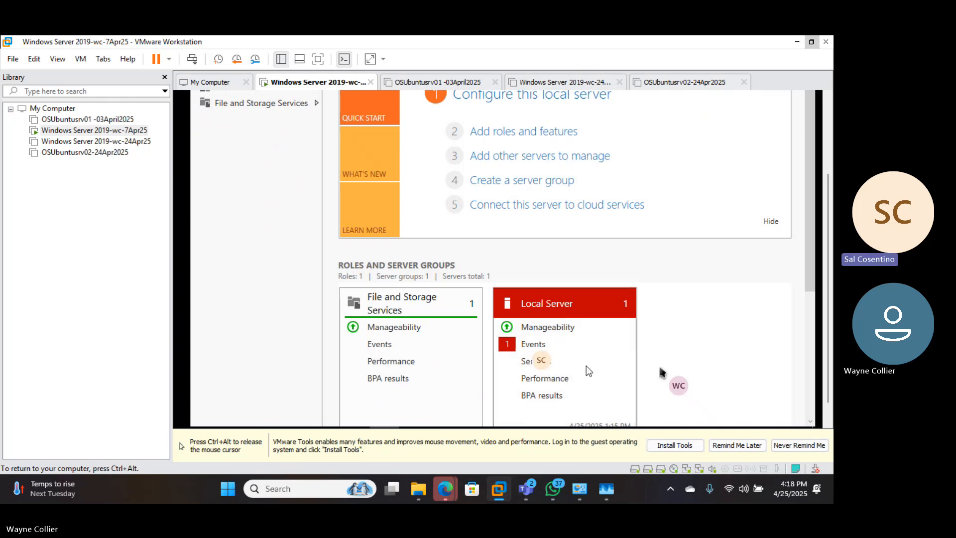
Go from the Local Server tile's Events entry to the local server's page and review its full events list
click(533, 343)
click(532, 341)
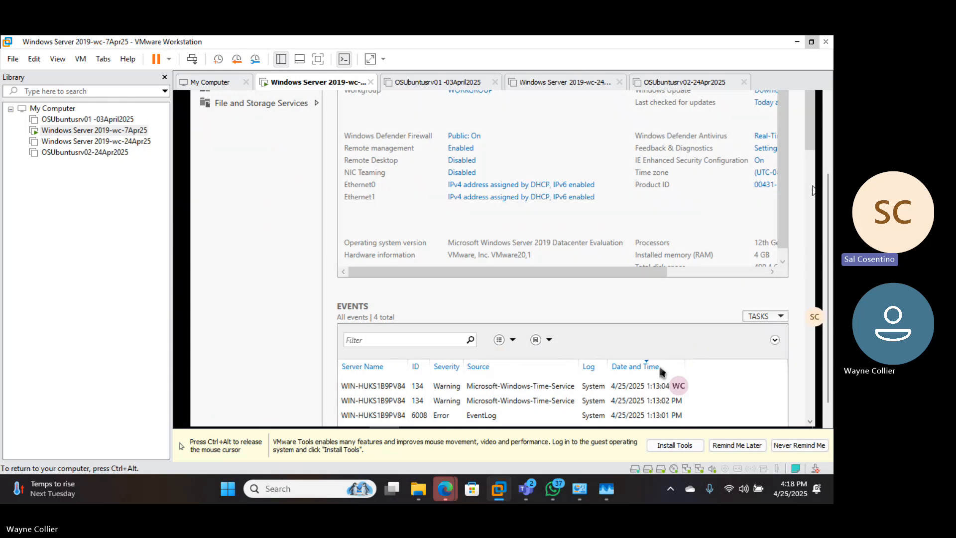
key(ctrl+alt)
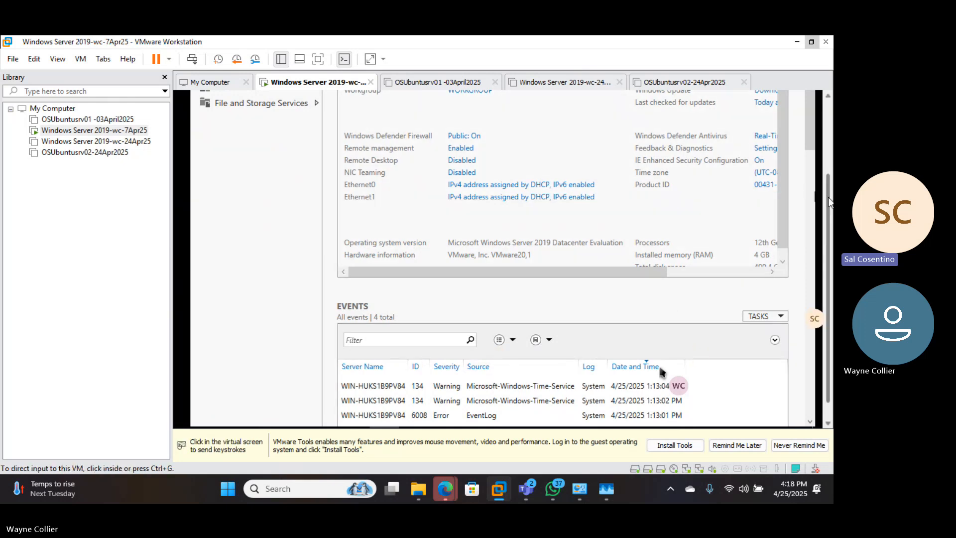
click(828, 421)
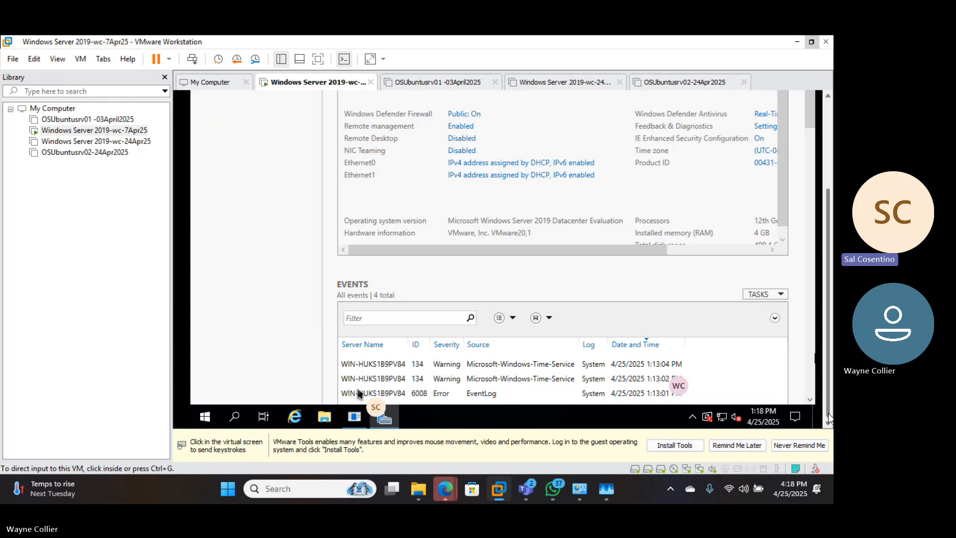
click(807, 396)
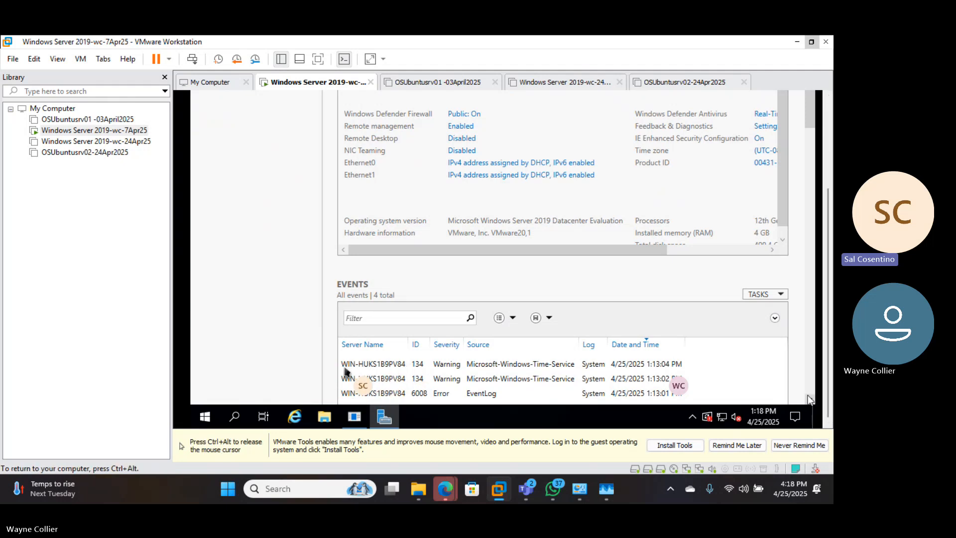
click(809, 402)
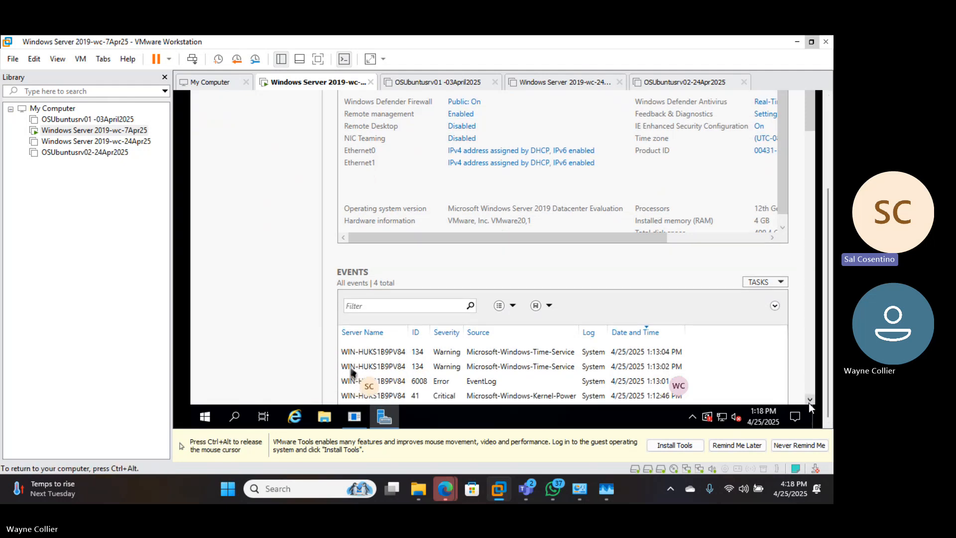
click(809, 402)
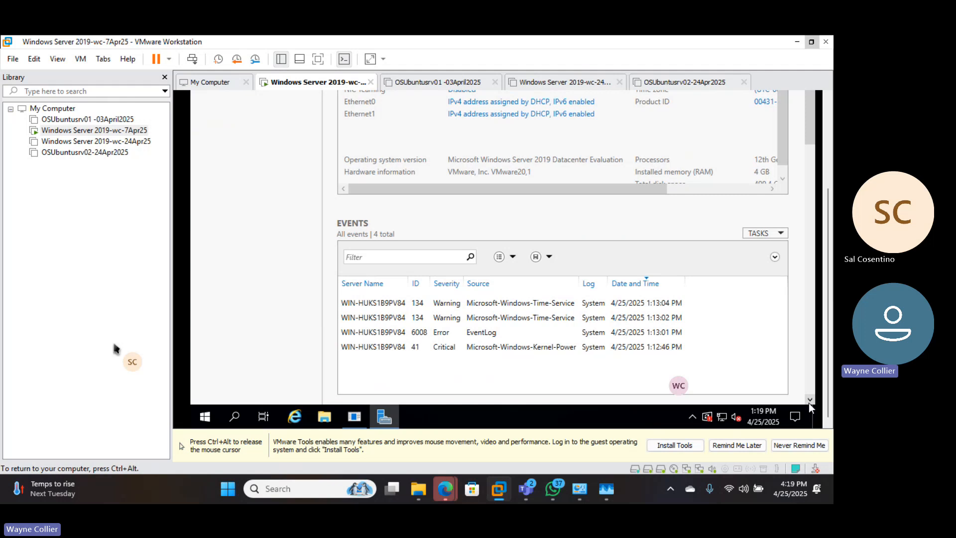
Return to the local server's properties and open System Properties from its computer name
key(ctrl+alt)
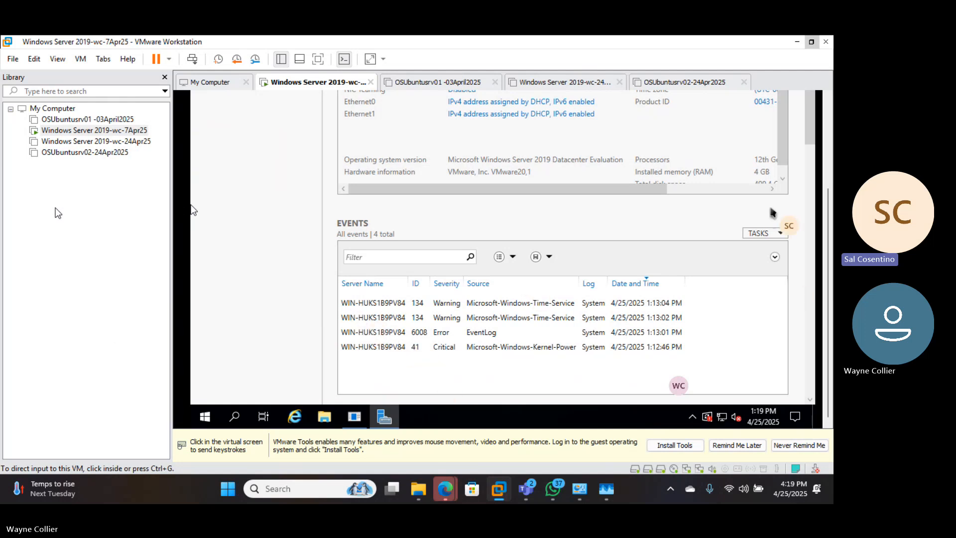
click(209, 149)
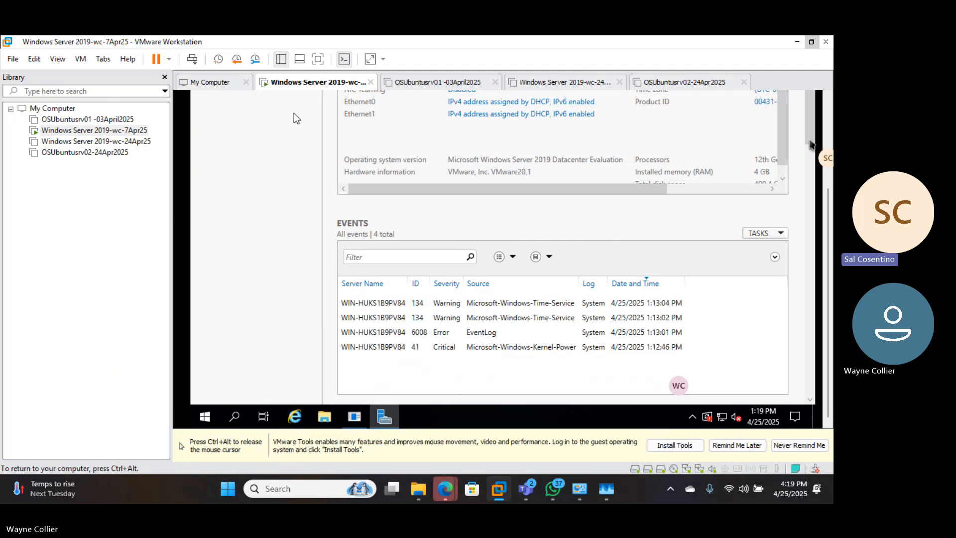
key(ctrl+alt)
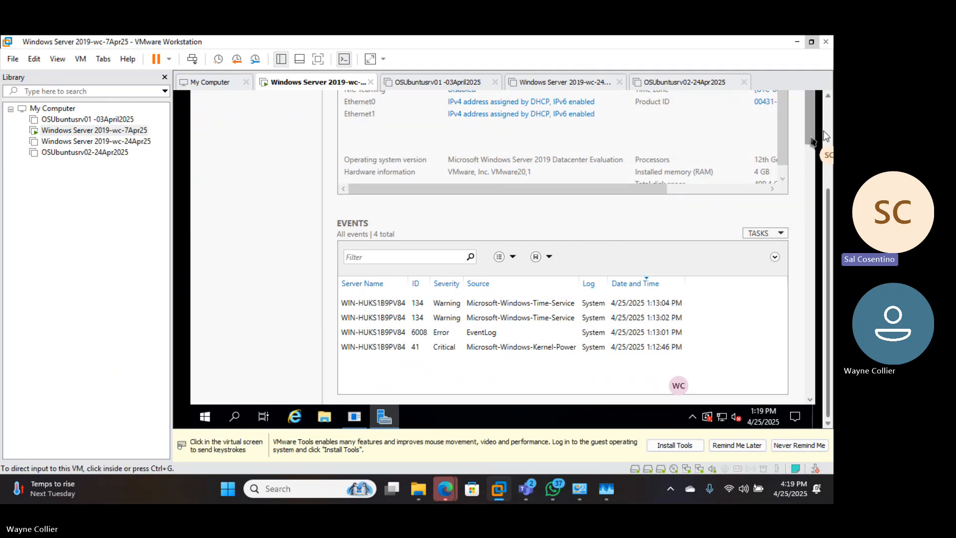
click(826, 134)
click(808, 183)
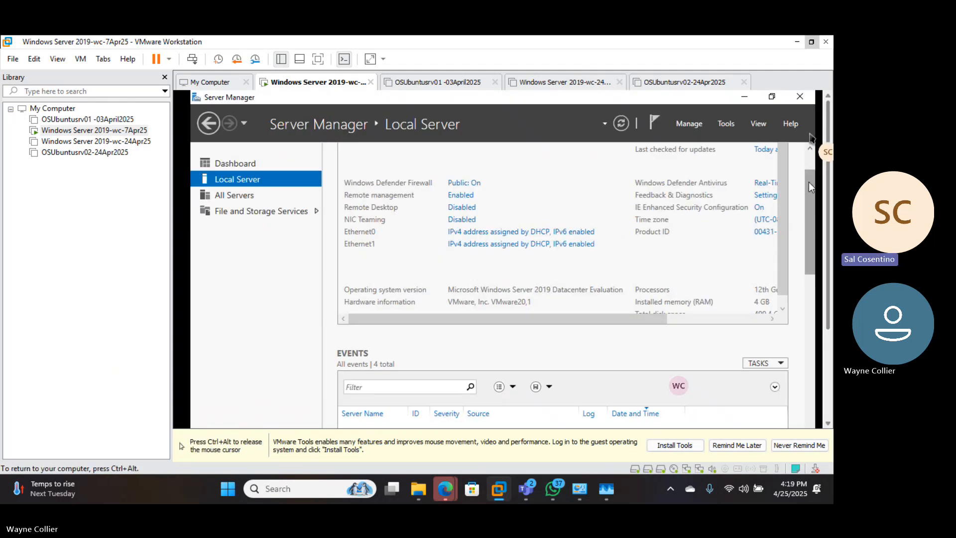
drag(810, 195, 813, 162)
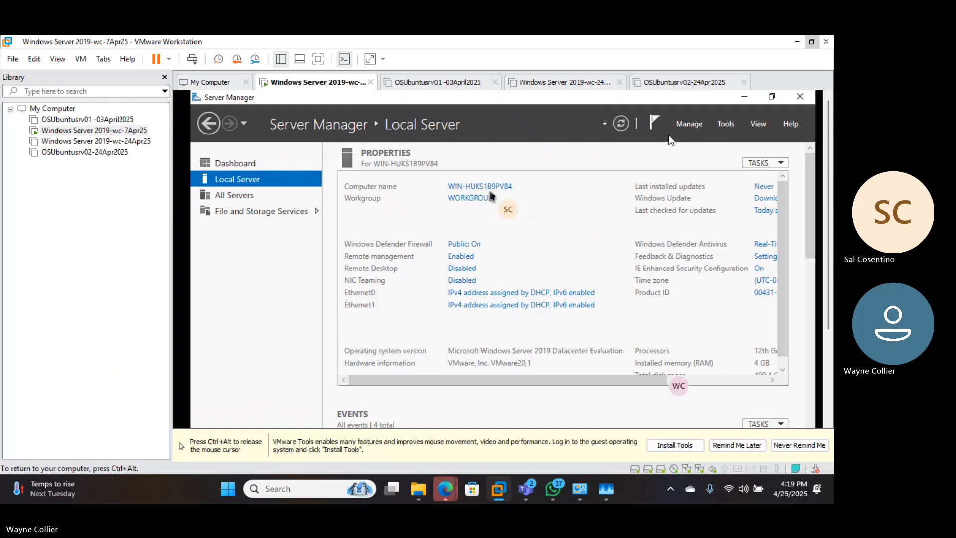
click(457, 188)
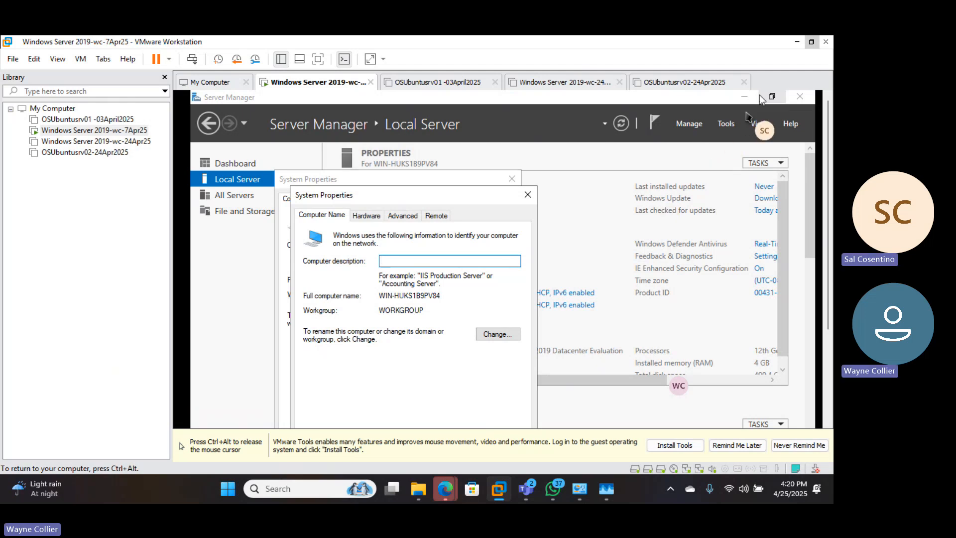
Minimize Server Manager and bring the VM's own taskbar into view
click(739, 97)
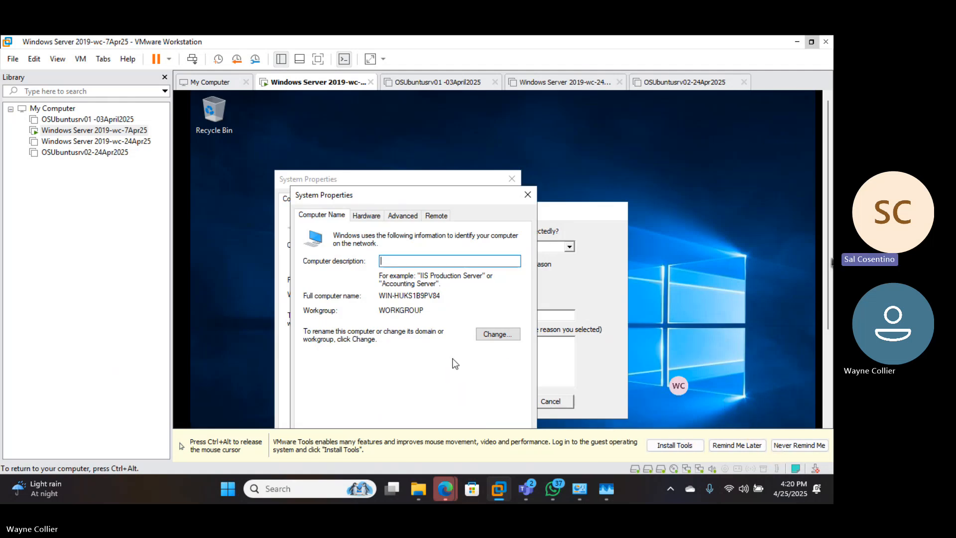
key(ctrl+alt)
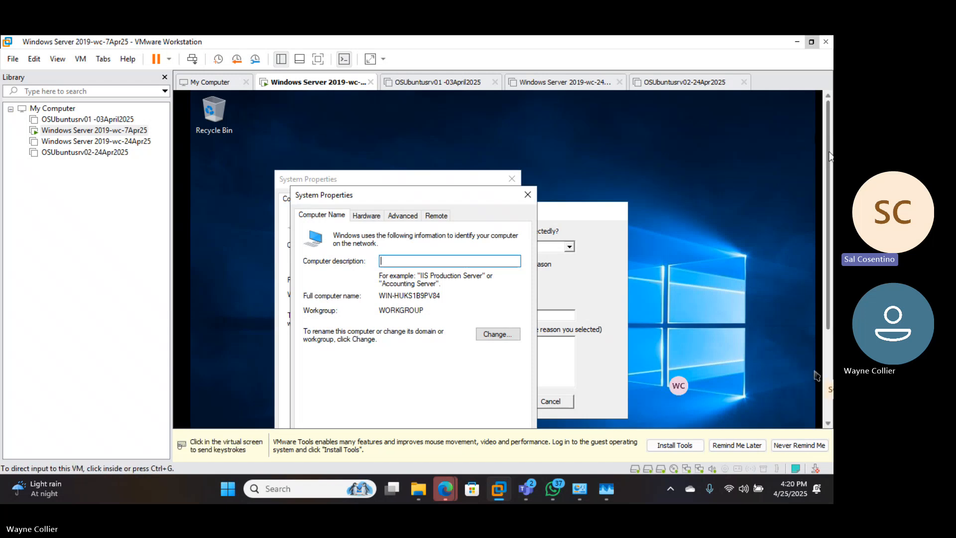
scroll(829, 157, down, 3)
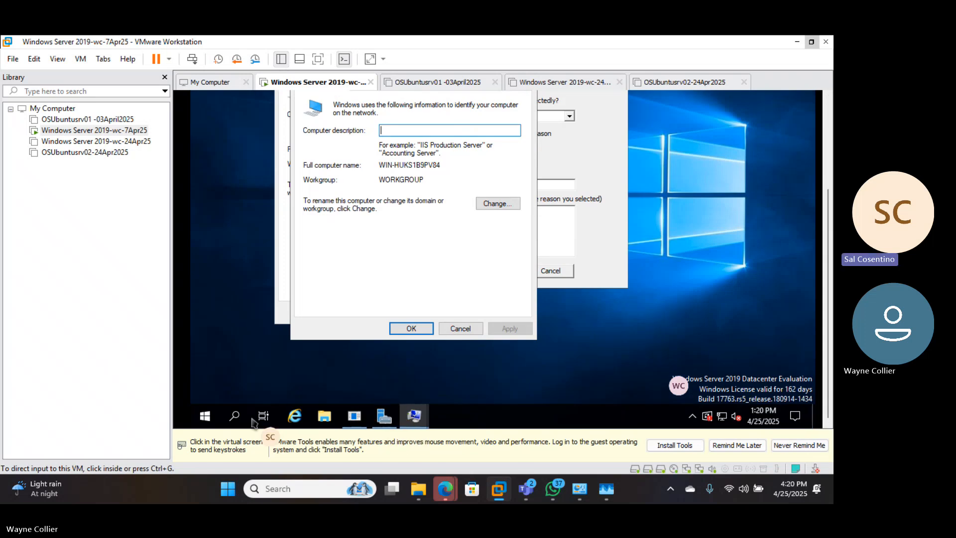
Run sysdm.cpl from the VM's Run dialog to open System Properties
click(199, 422)
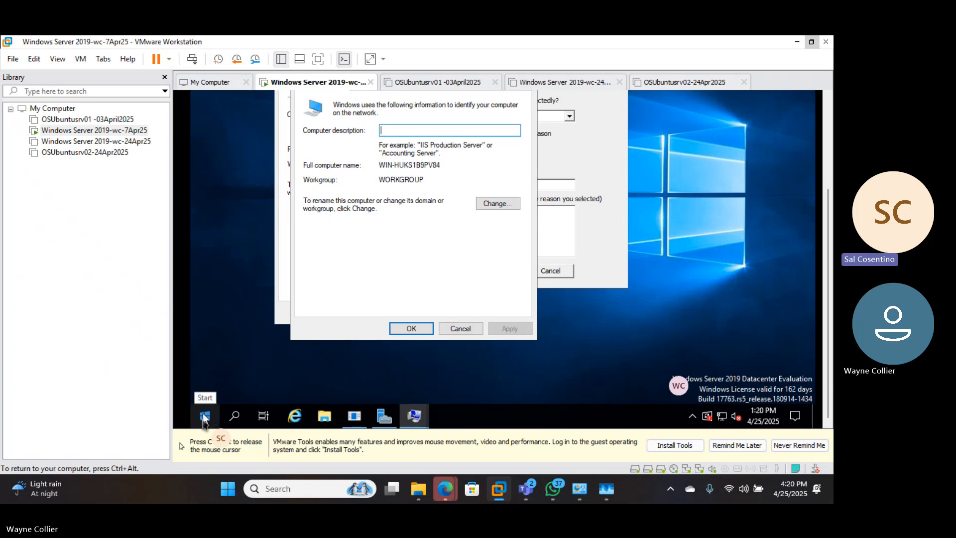
right_click(203, 418)
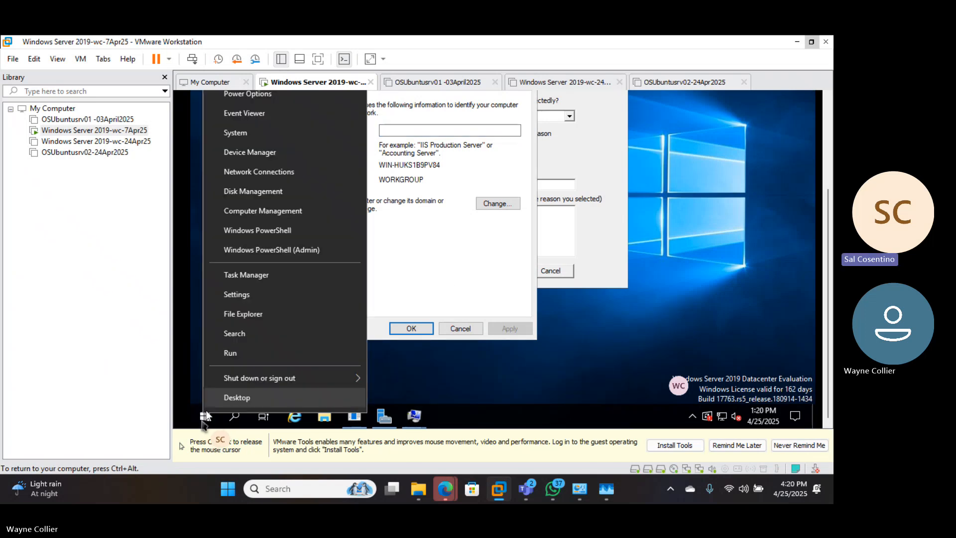
click(243, 353)
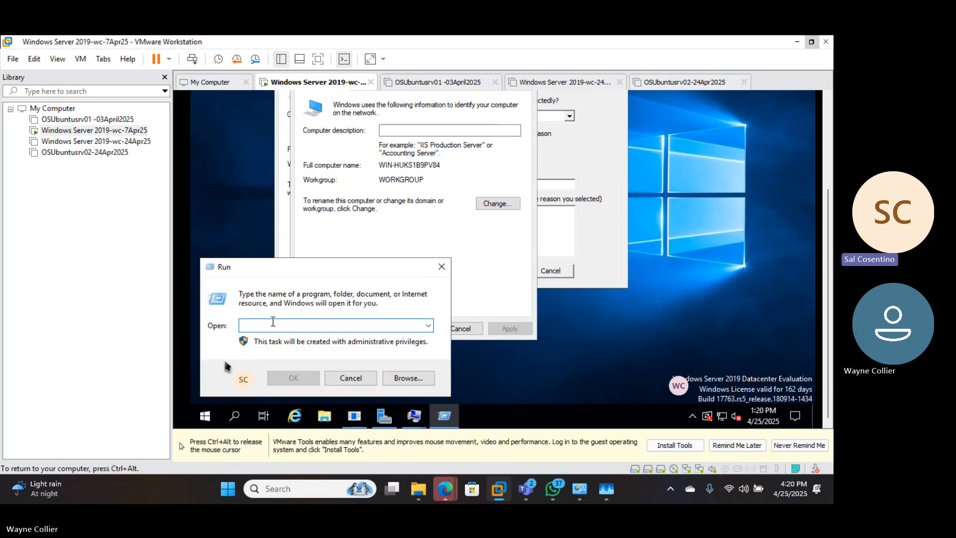
text(sys)
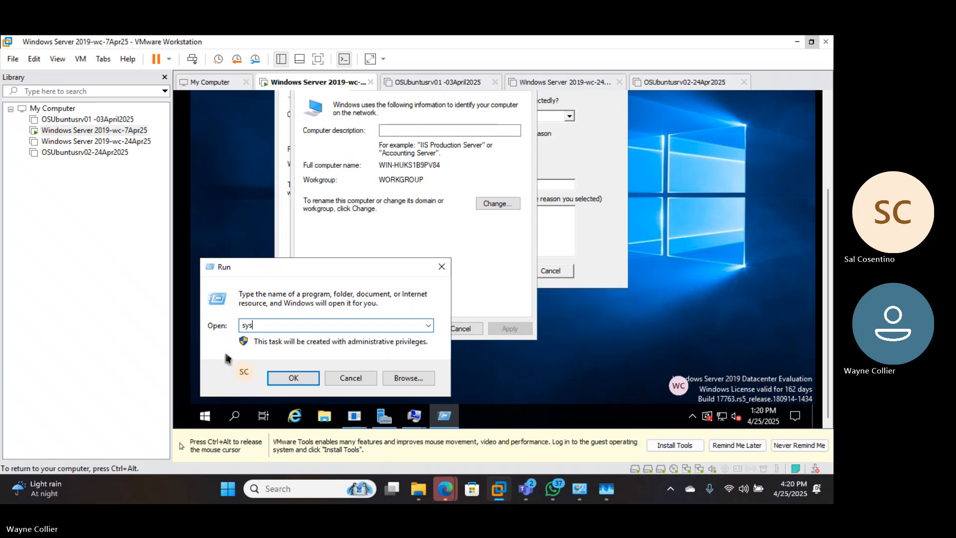
text(dn)
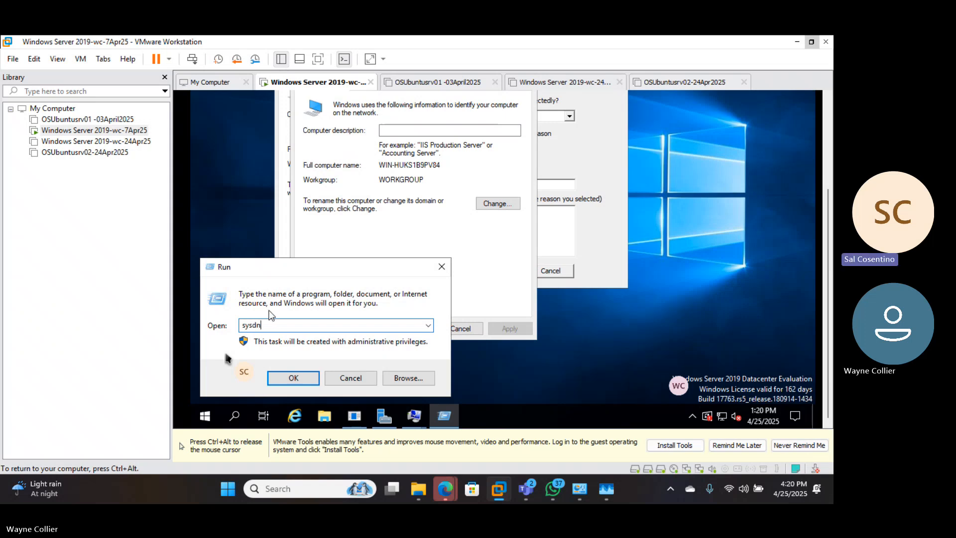
key(BackSpace)
text(pl)
key(BackSpace)
key(BackSpace)
key(BackSpace)
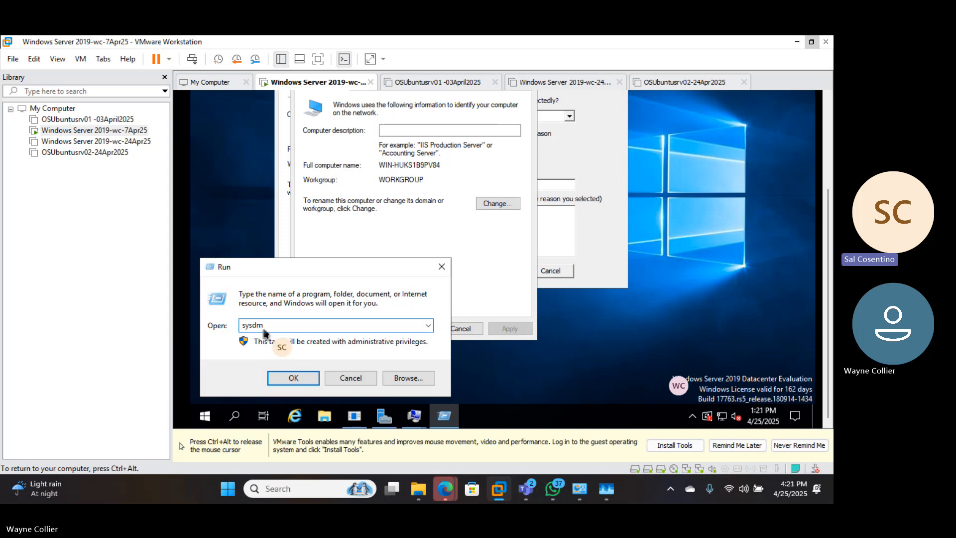
text(.)
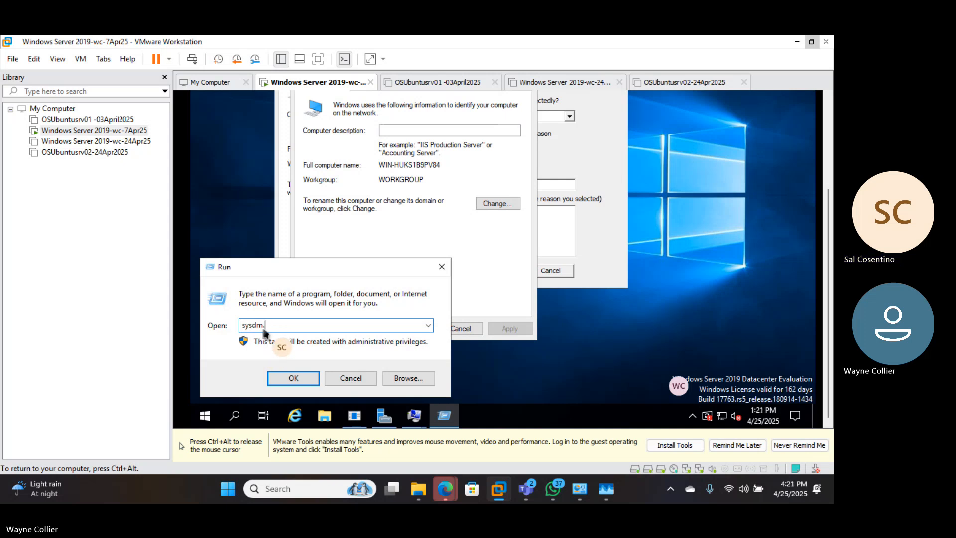
text(cpl)
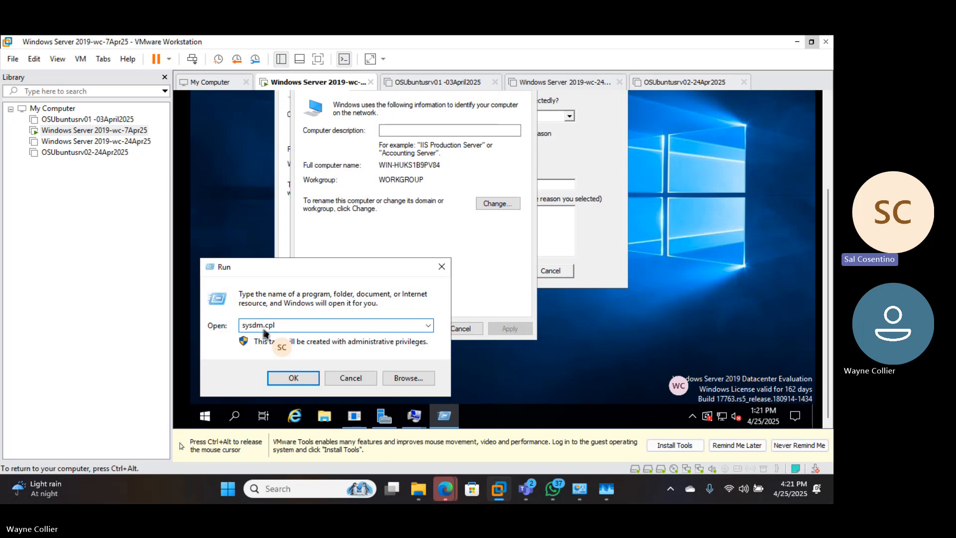
click(292, 378)
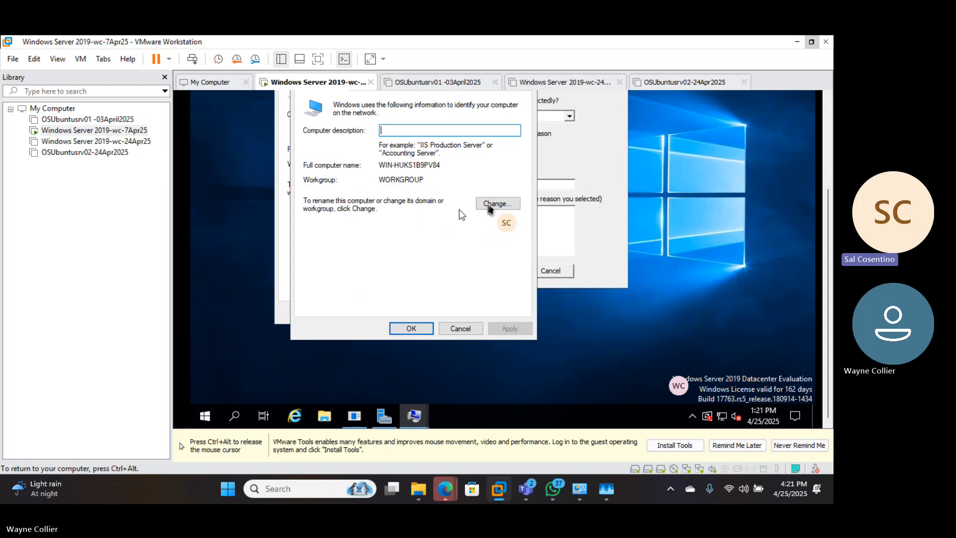
Open the computer name change settings from System Properties and clear the existing computer name
click(502, 207)
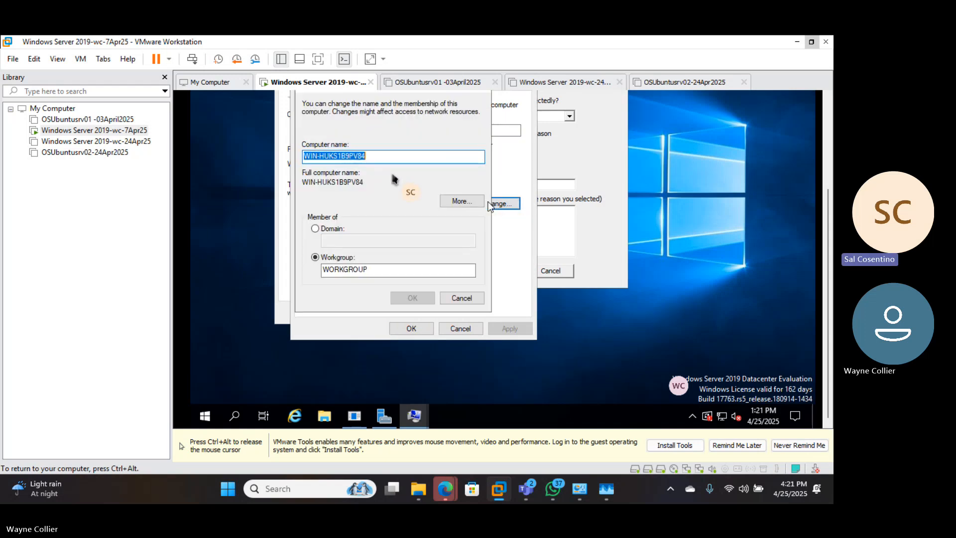
click(386, 157)
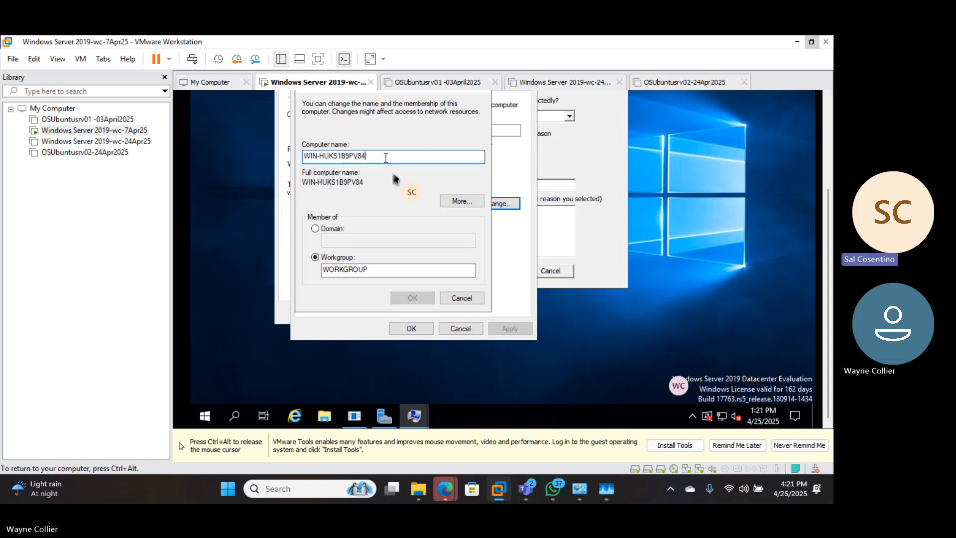
key(BackSpace)
key(BackSpace)
key(BackSpace)
key(BackSpace)
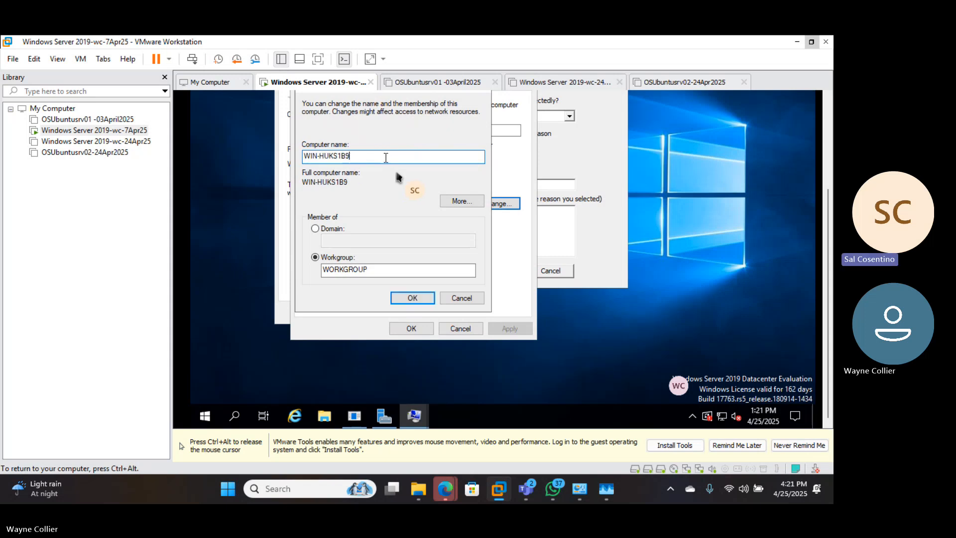
key(BackSpace)
key(BackSpace)
key(BackSpace)
key(BackSpace)
key(BackSpace)
key(BackSpace)
key(BackSpace)
key(BackSpace)
key(BackSpace)
key(BackSpace)
key(BackSpace)
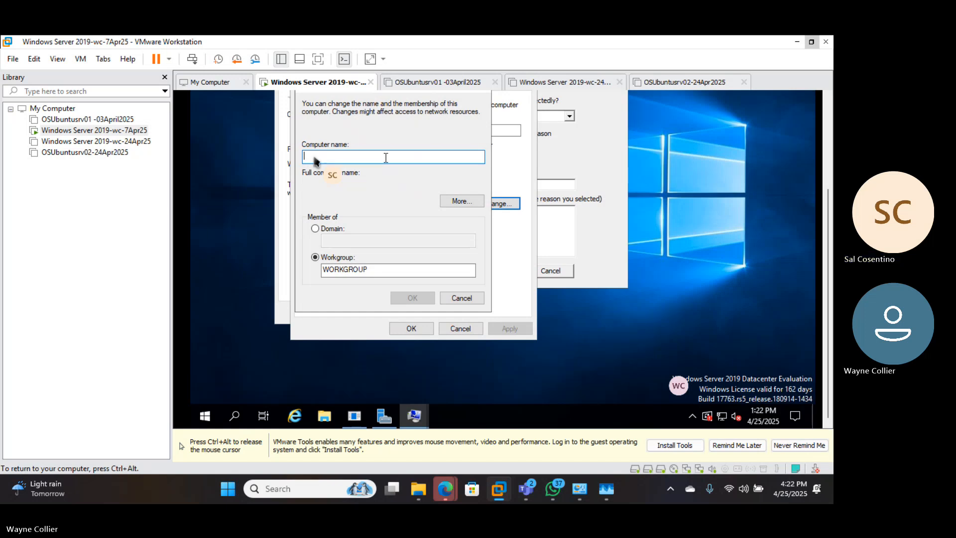
Enter a computer name made of the owner's first name in capitals followed by WINSERVER
text(Wa)
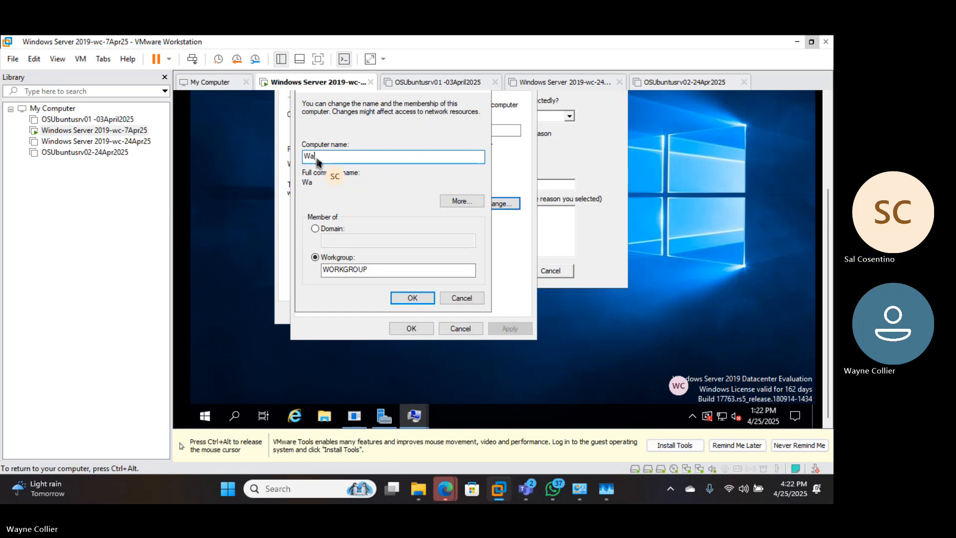
text(yne)
text(Win)
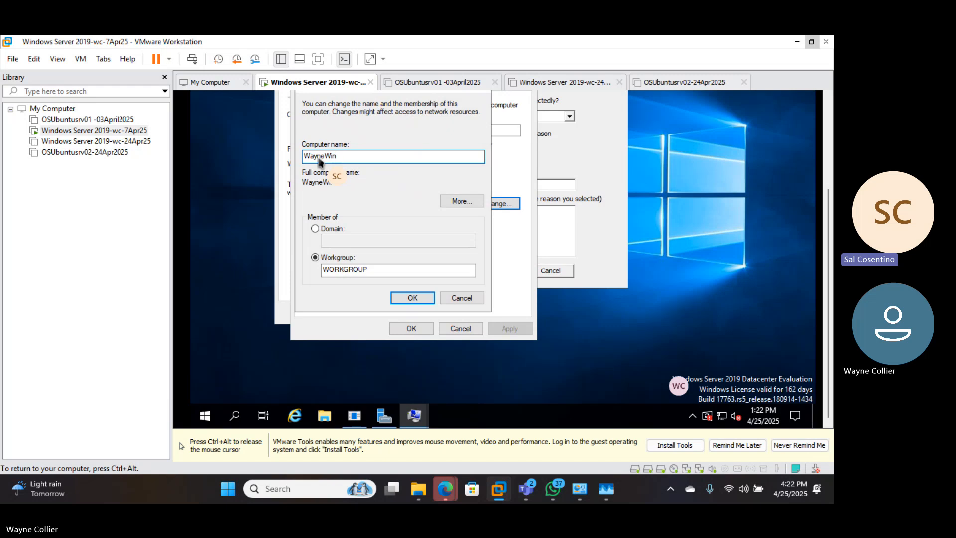
key(BackSpace)
key(BackSpace)
text(IN)
key(BackSpace)
key(BackSpace)
key(BackSpace)
key(BackSpace)
key(BackSpace)
key(BackSpace)
key(BackSpace)
key(BackSpace)
text(WA)
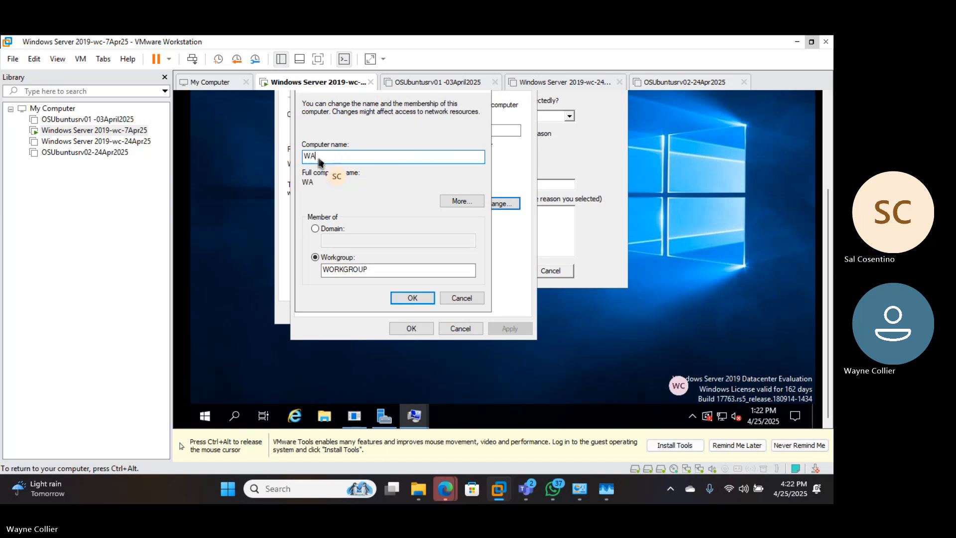
text(YNEWI)
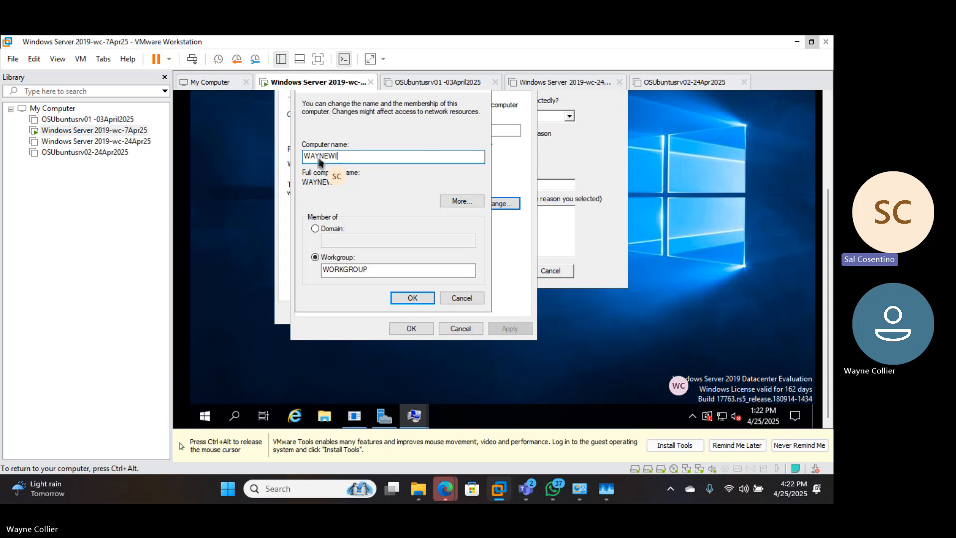
text(NSV)
key(BackSpace)
text(ERVER)
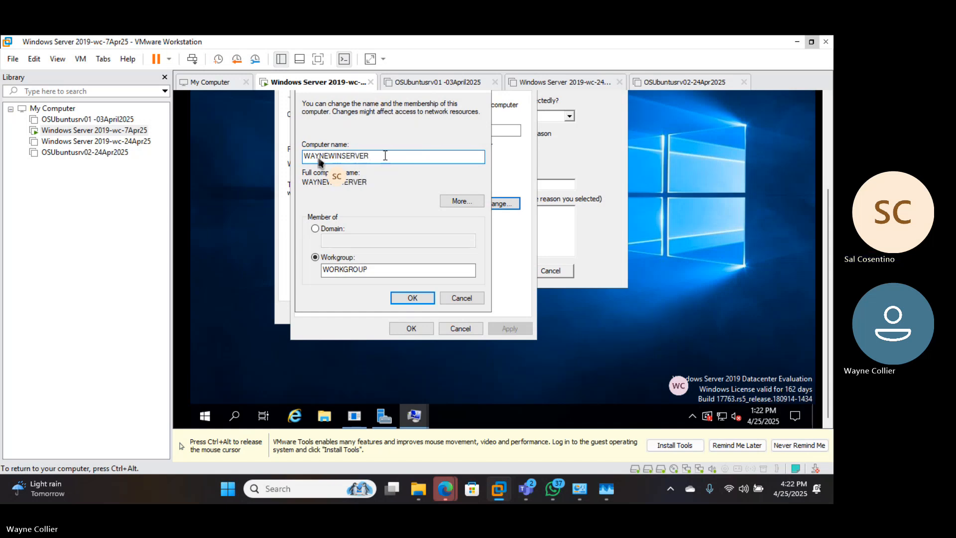
Replace the SERVER ending of the computer name with DOM
key(BackSpace)
key(BackSpace)
key(BackSpace)
key(BackSpace)
key(BackSpace)
key(BackSpace)
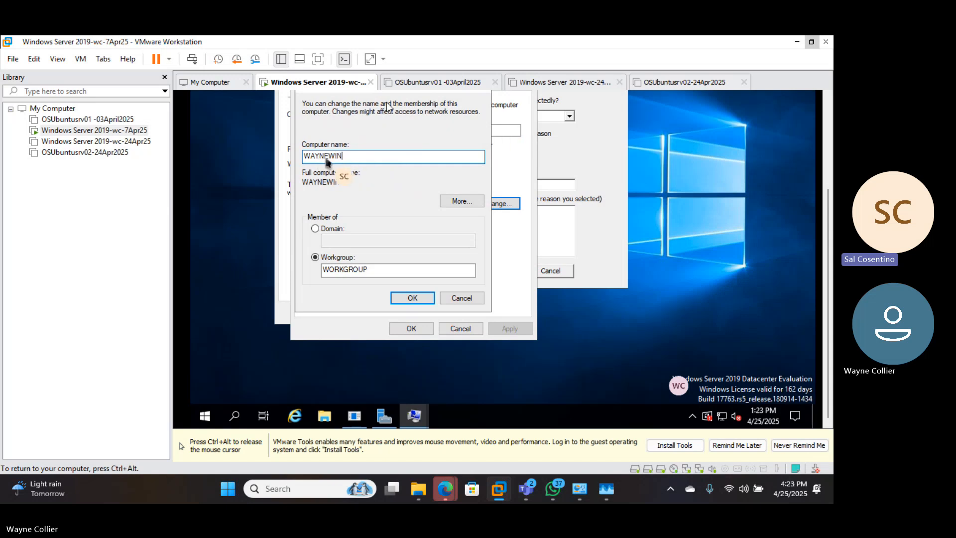
text(DOM)
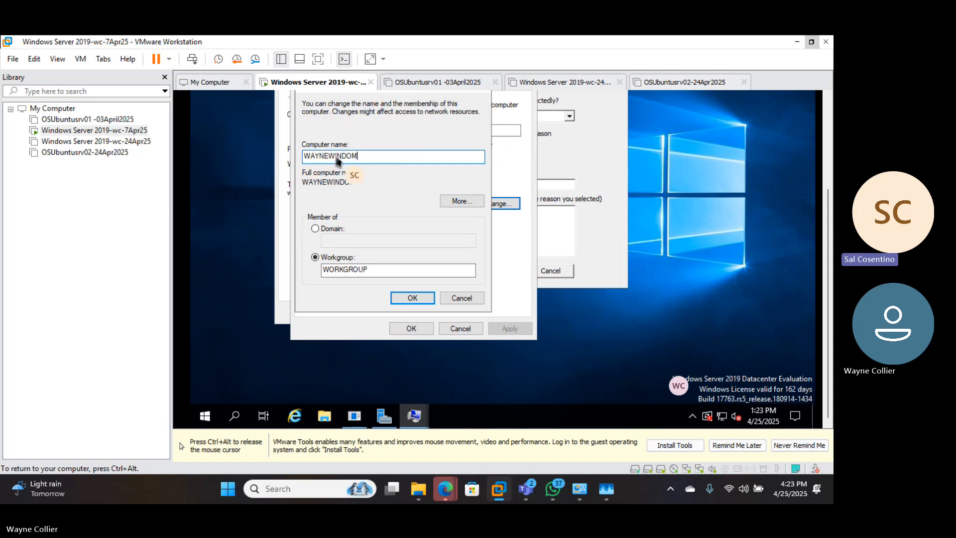
Replace the DOM ending of the computer name with _DC
key(ctrl+alt)
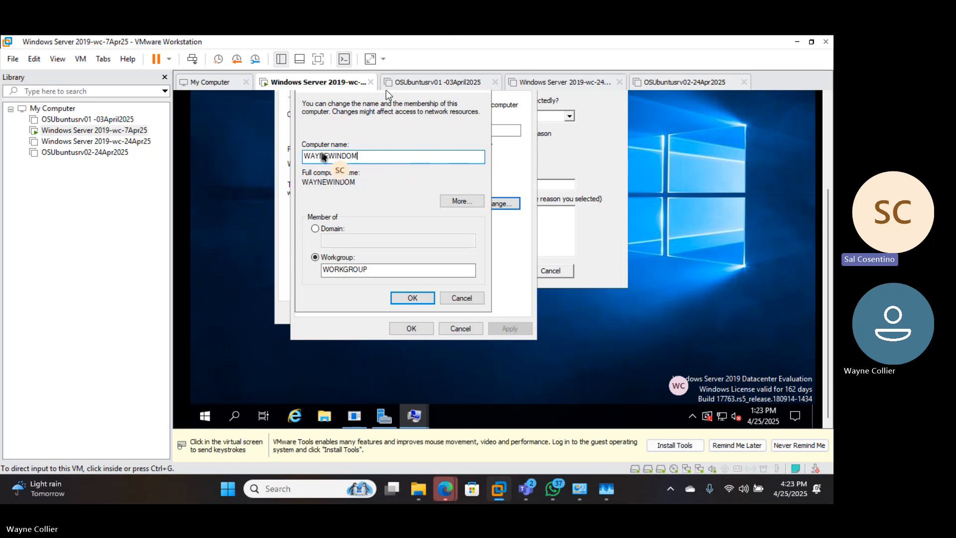
click(360, 146)
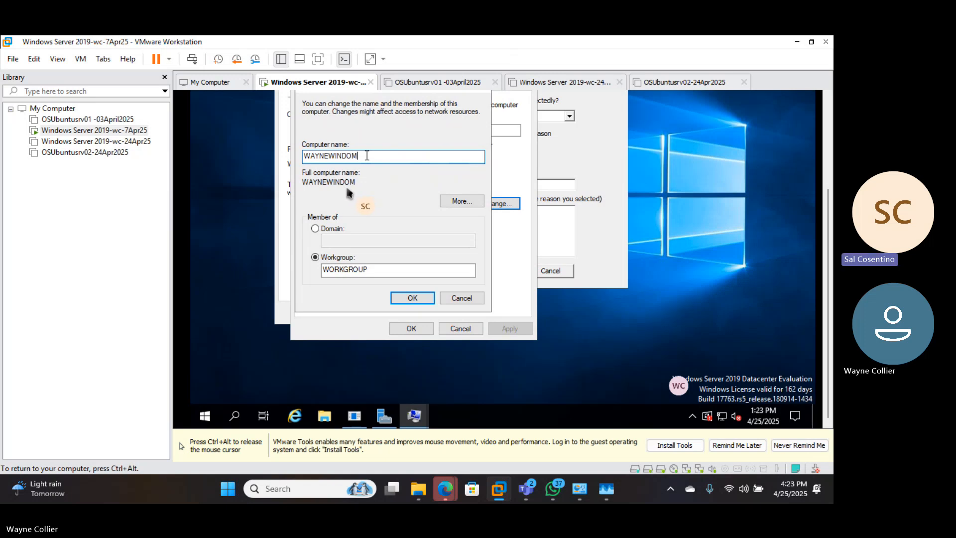
key(BackSpace)
key(BackSpace)
key(BackSpace)
text(_)
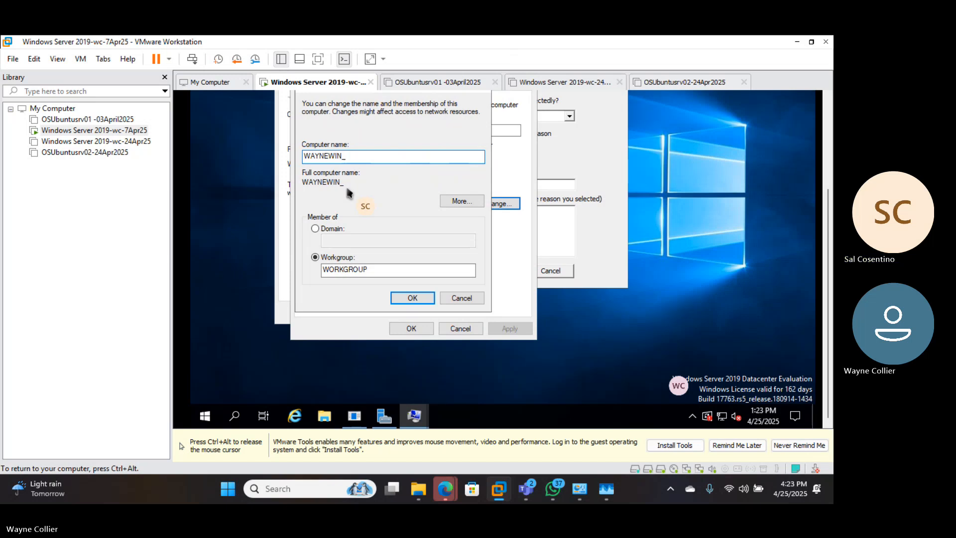
text(DC)
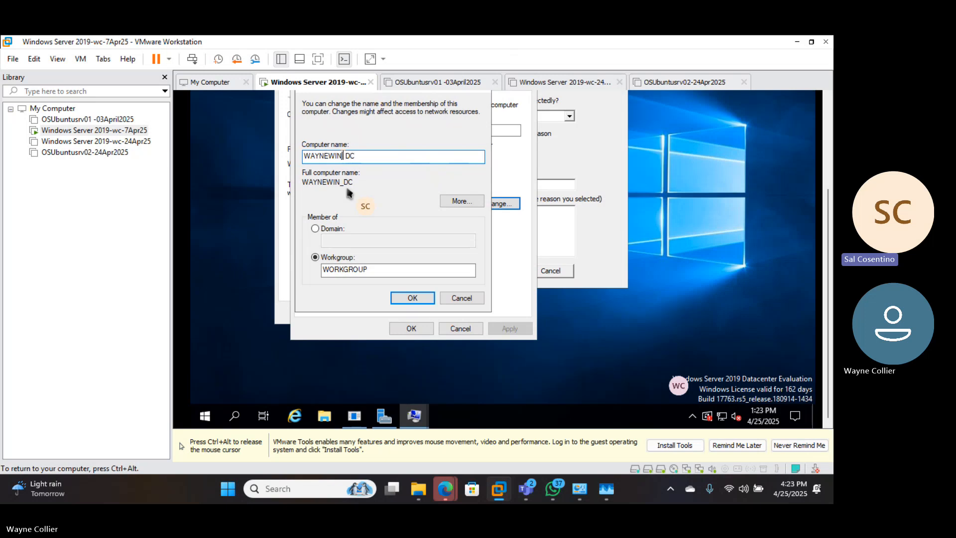
Replace everything before DC with WWS and append 1 so the computer name reads WWSDC1
key(BackSpace)
key(BackSpace)
key(BackSpace)
key(BackSpace)
key(BackSpace)
key(BackSpace)
key(BackSpace)
key(BackSpace)
text(WWS)
key(Delete)
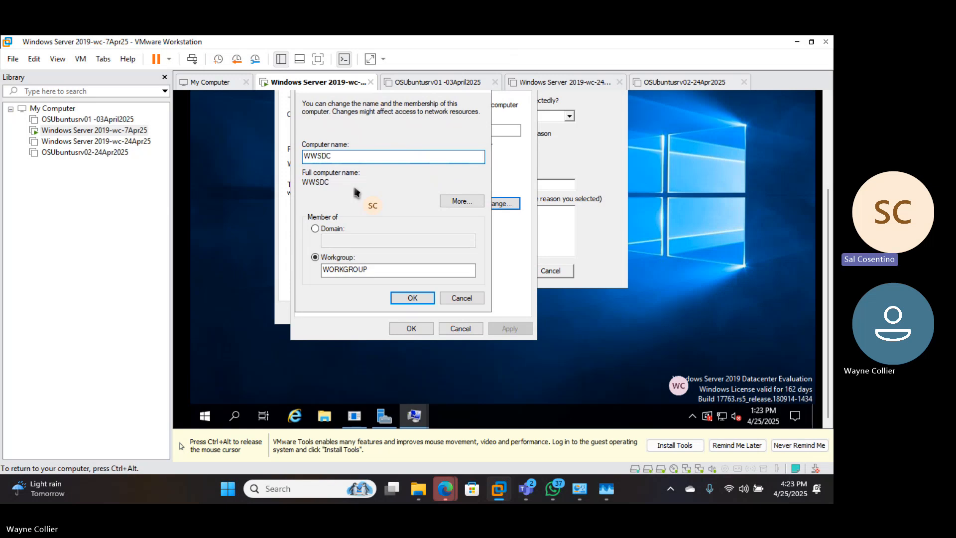
click(342, 159)
text(1)
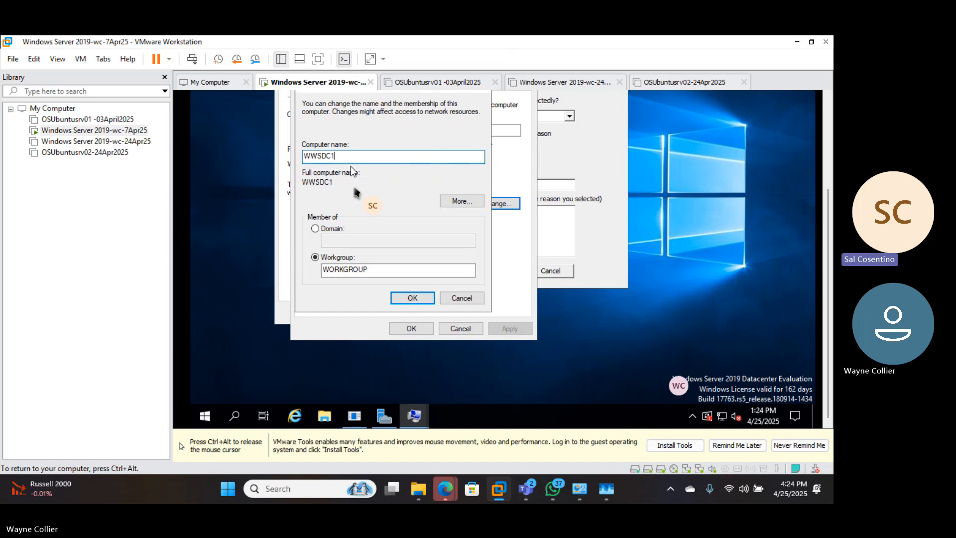
Append the date 25APR25 to the computer name
text(25APR)
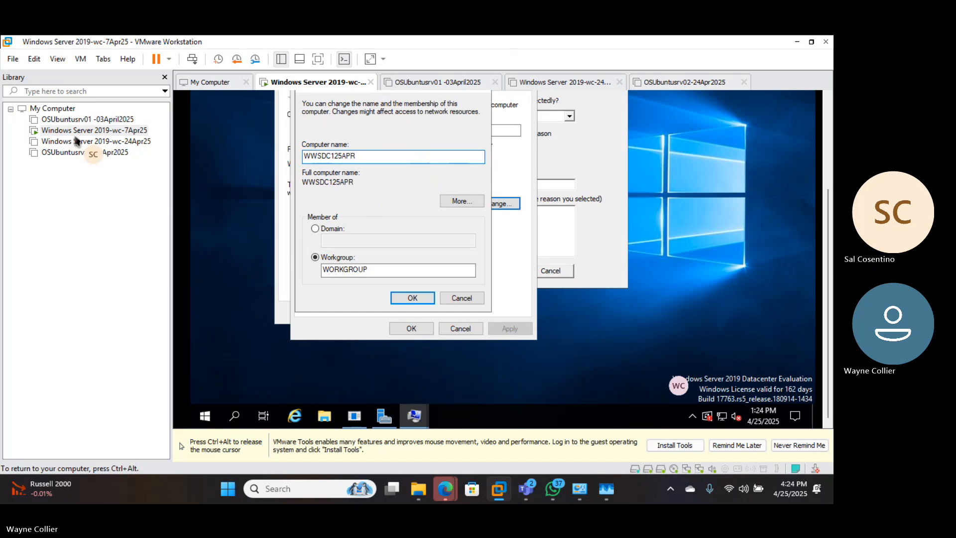
text(25)
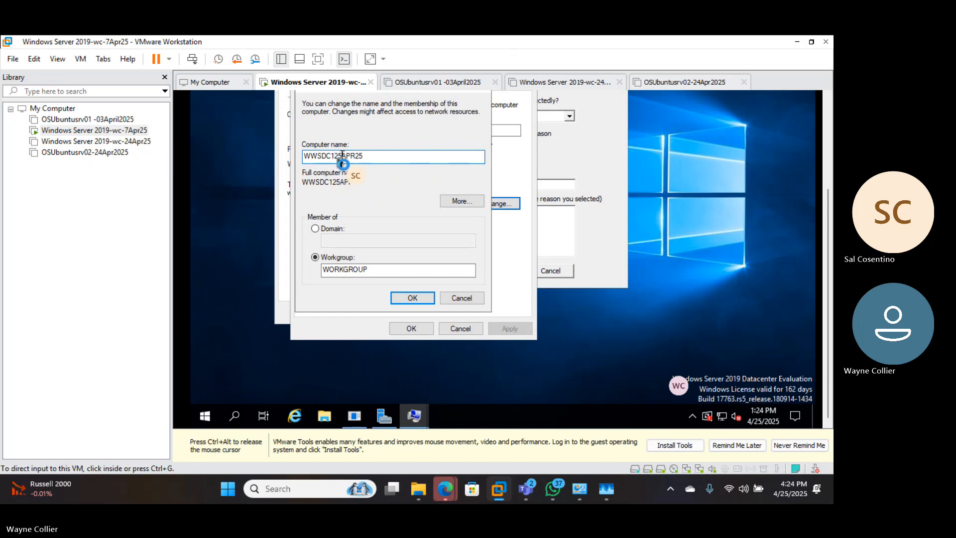
Insert a hyphen before the date so the computer name reads WWSDC1-25APR25
click(342, 157)
text(-)
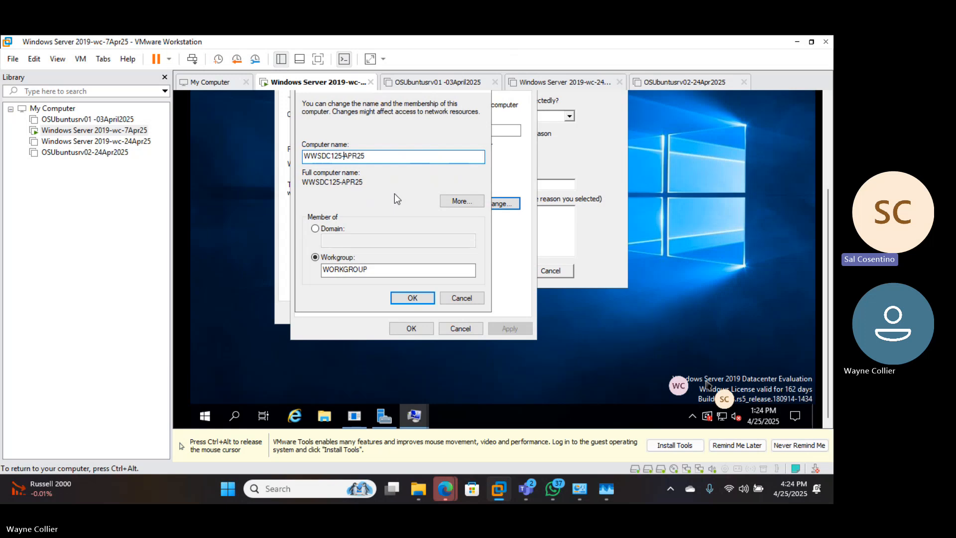
key(BackSpace)
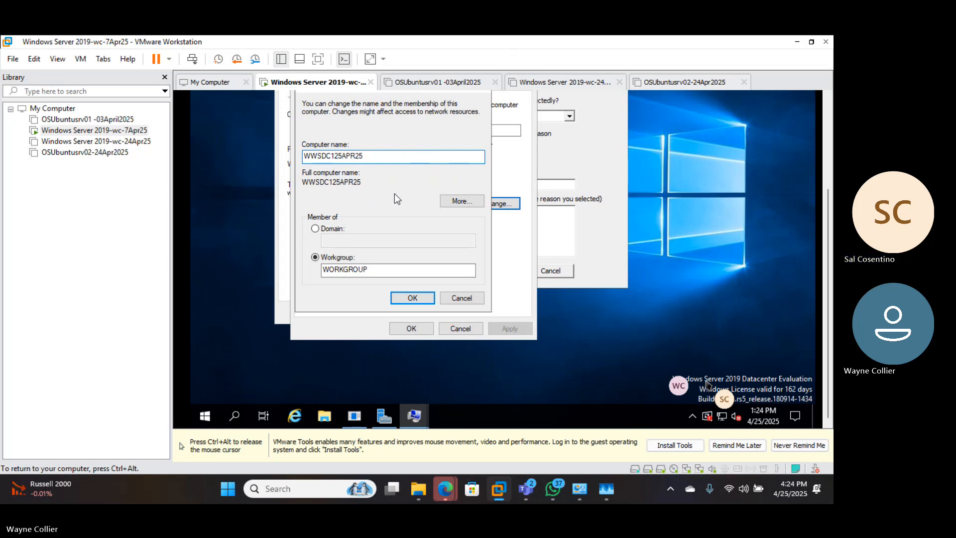
key(Left)
key(Left)
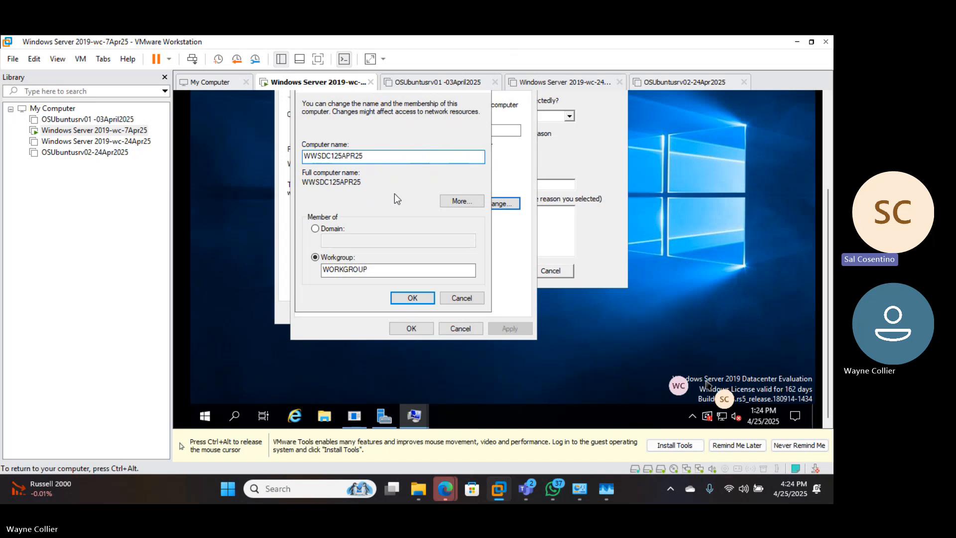
text(=/)
key(BackSpace)
key(BackSpace)
text(-)
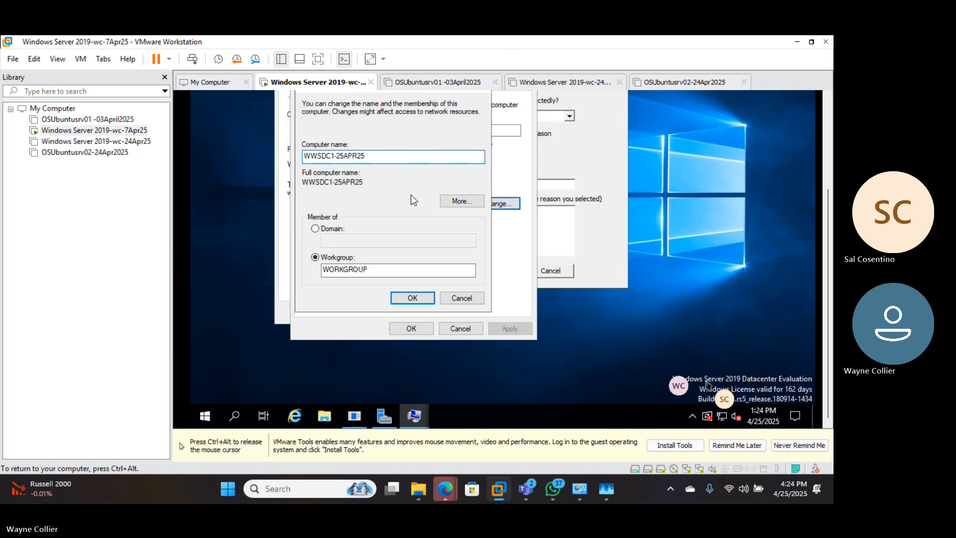
Expand the year so the computer name reads WWSDC1-25APR2025, and apply the rename
click(358, 154)
text(20)
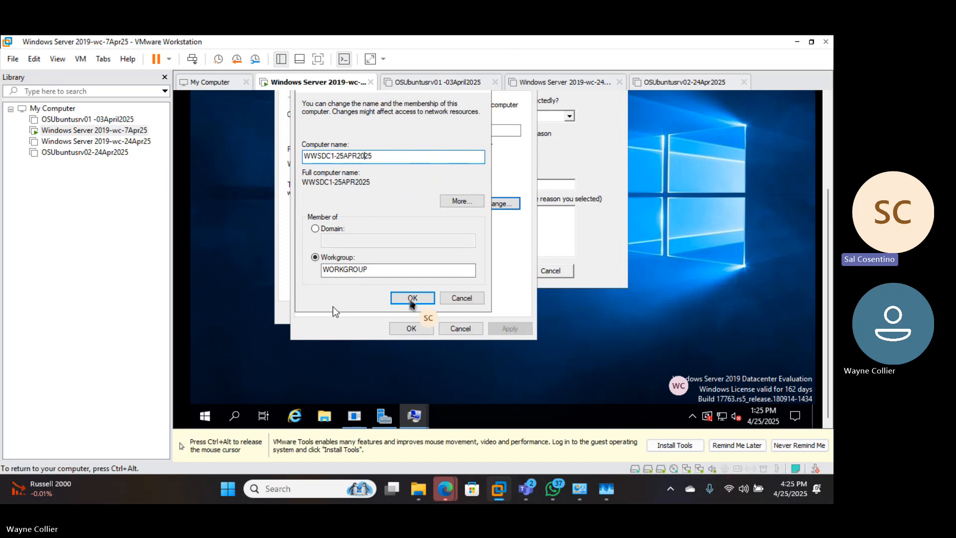
click(400, 298)
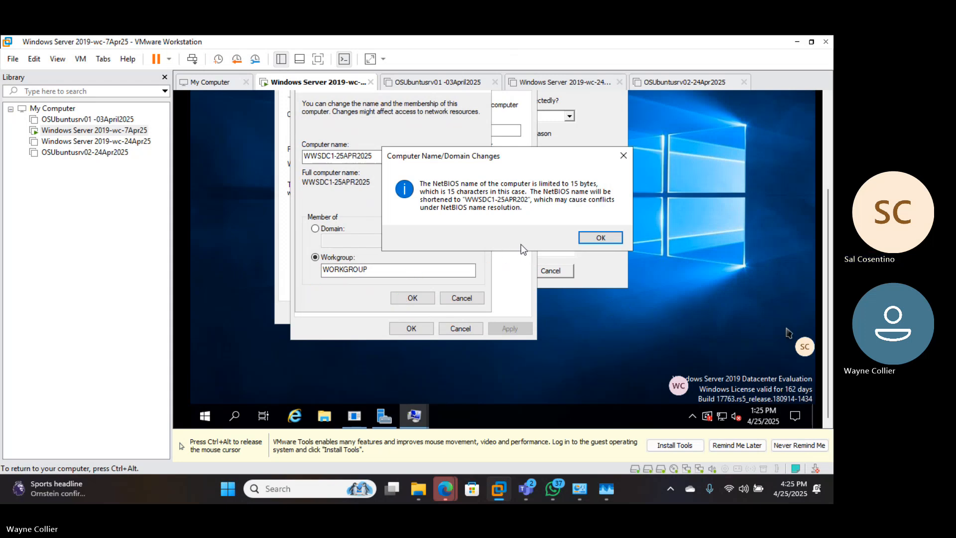
click(600, 238)
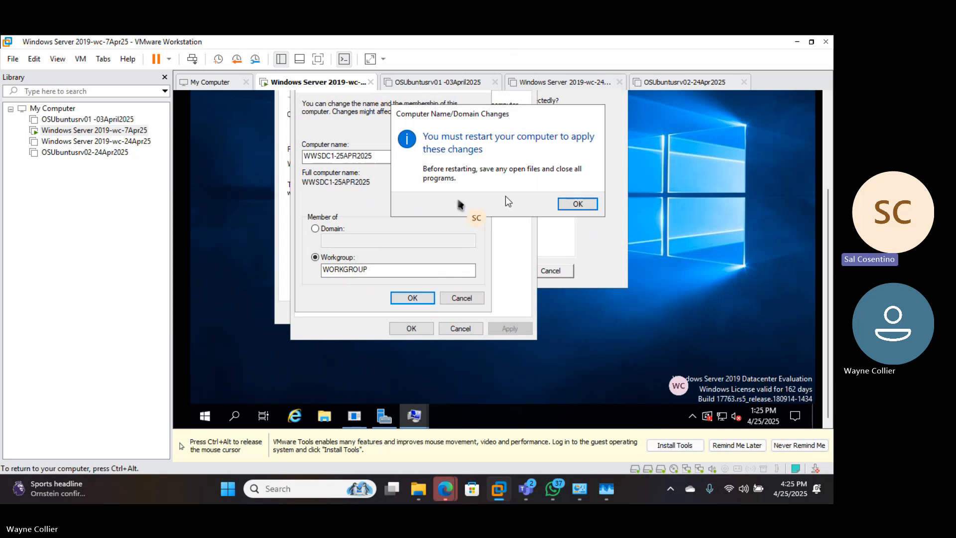
click(577, 204)
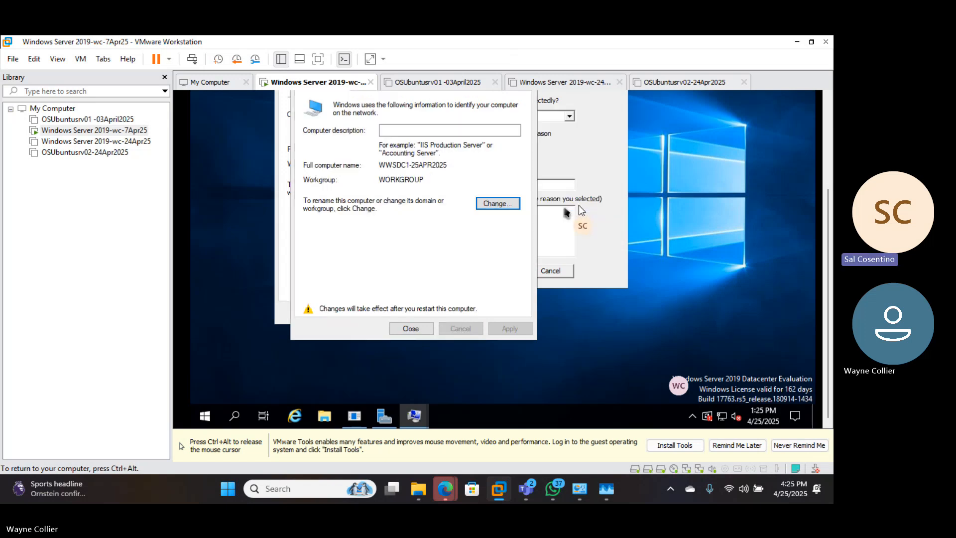
Reopen the name change and append OOOOOLOOOO so the computer name reads WWSDC1-25APR2025OOOOOLOOOO, and apply it
click(495, 205)
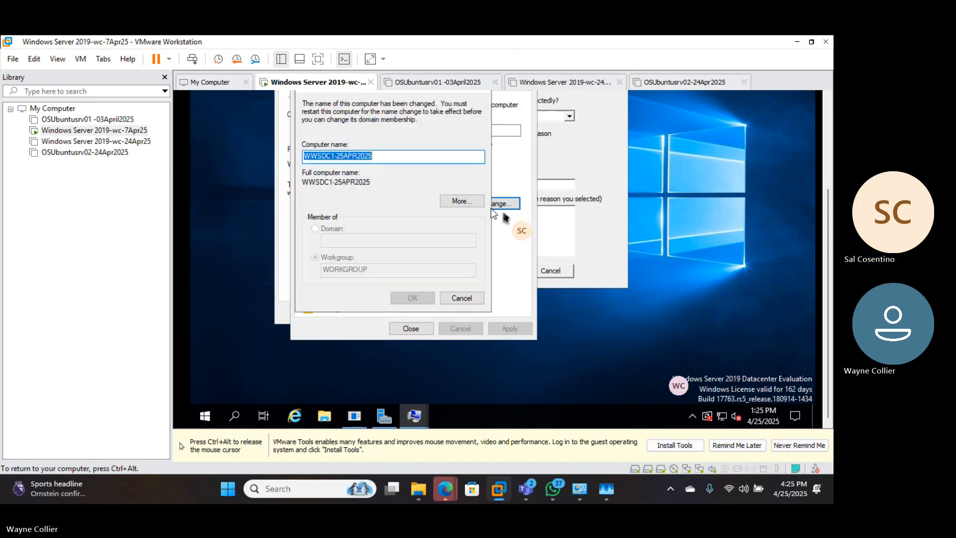
click(379, 158)
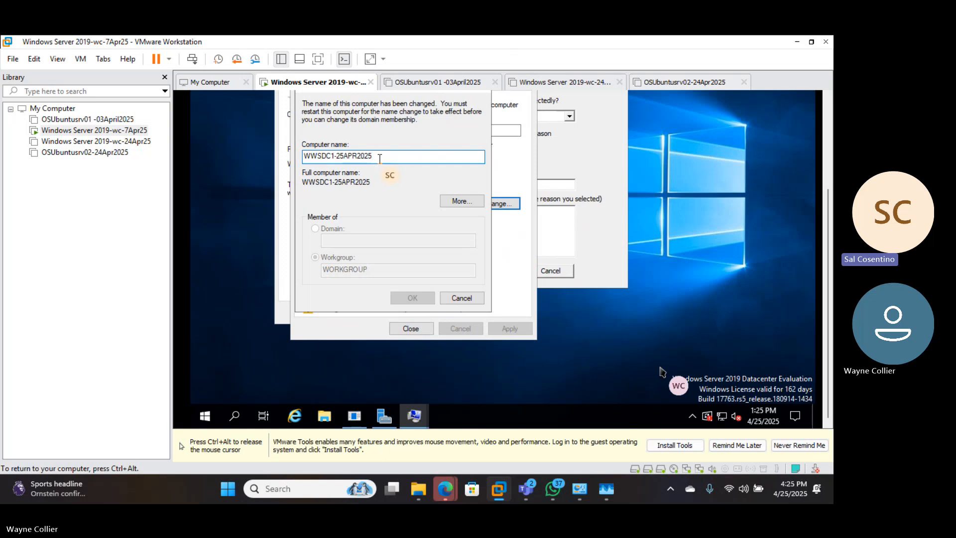
text(O)
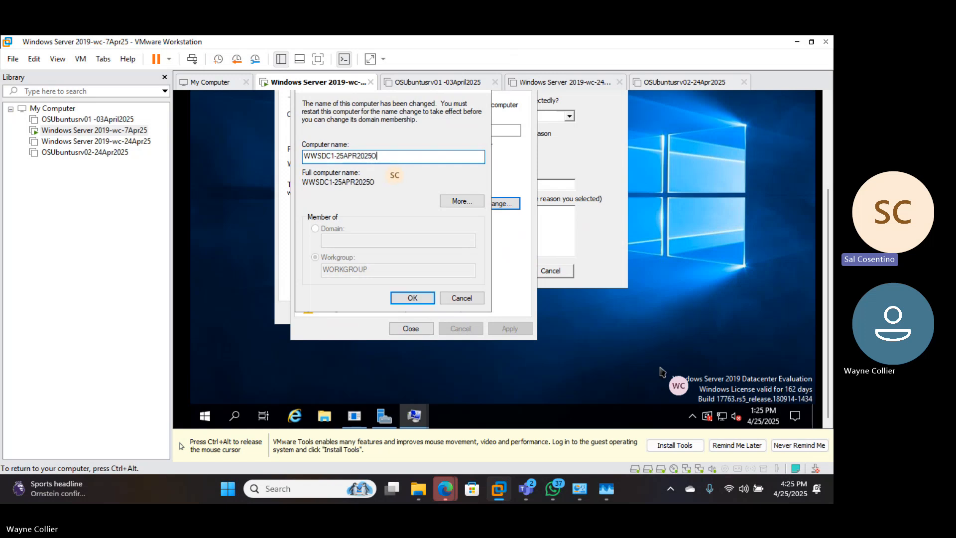
text(OOOOLOOOO)
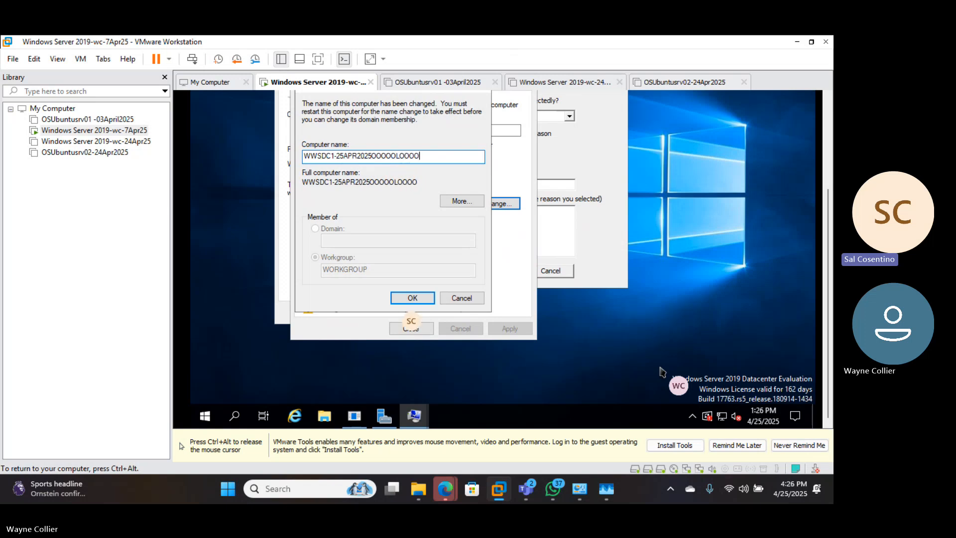
click(411, 299)
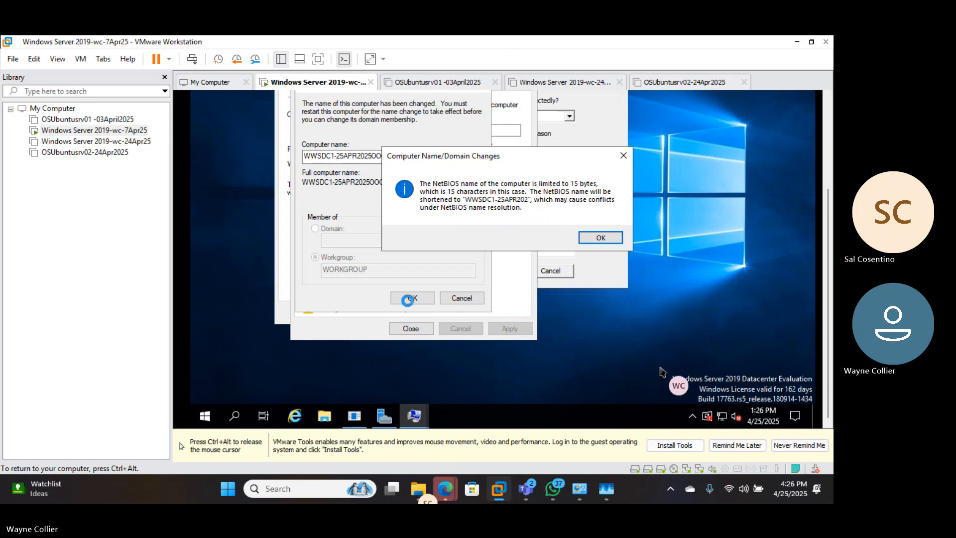
click(597, 239)
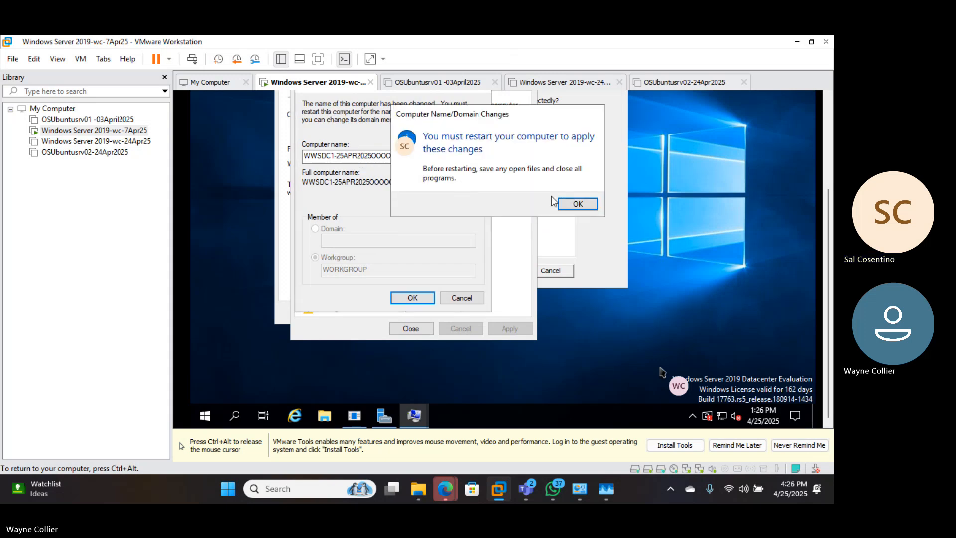
click(575, 205)
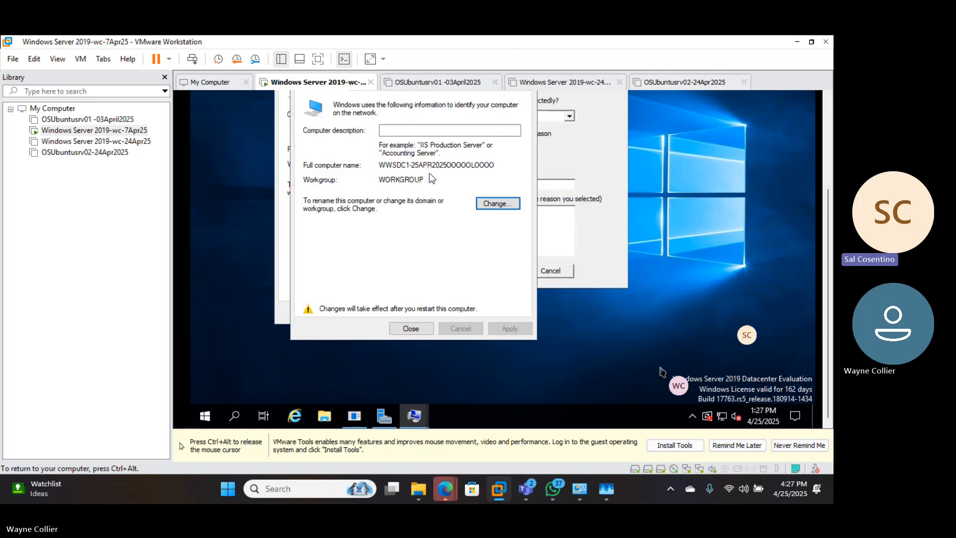
Shorten the computer name to WWSDC1-25APR25 and apply the rename
click(492, 204)
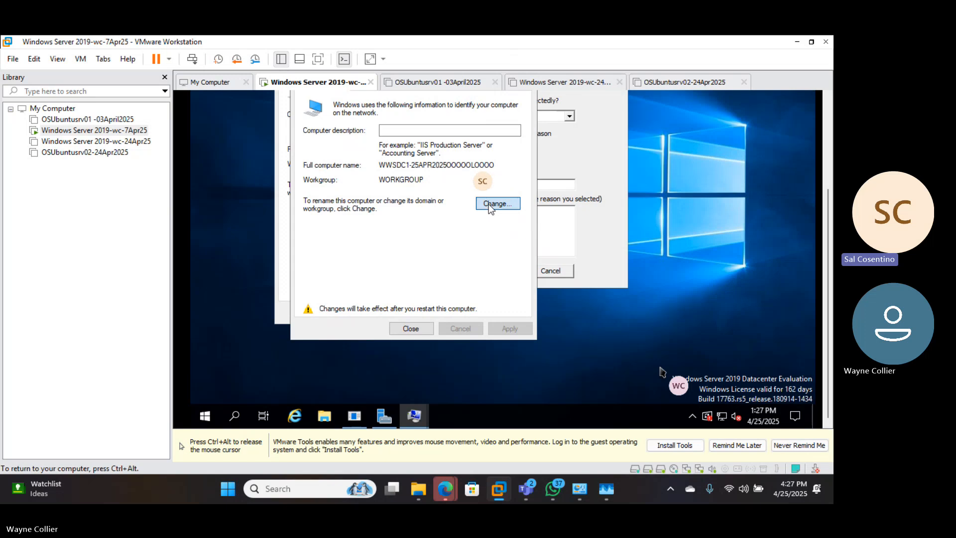
click(424, 156)
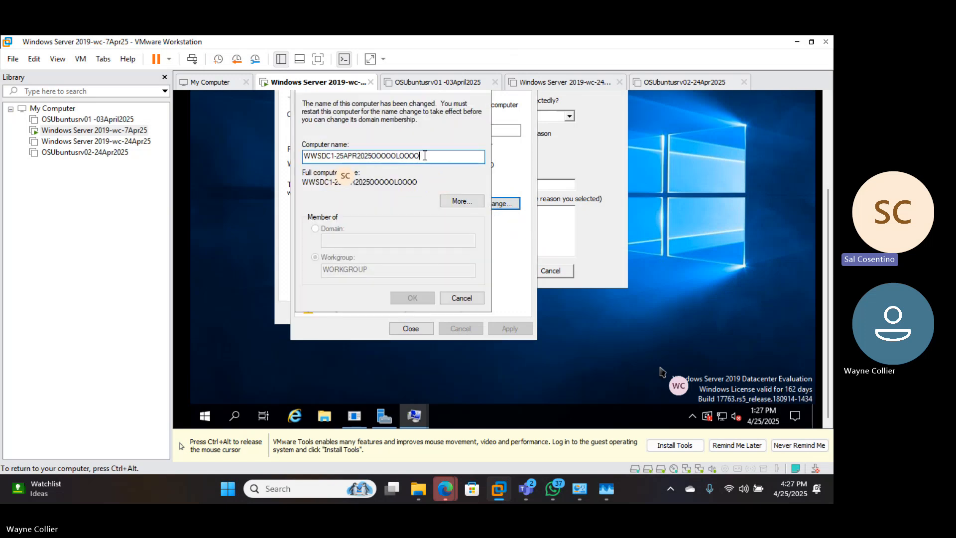
key(BackSpace)
key(BackSpace)
key(BackSpace)
key(BackSpace)
key(BackSpace)
key(BackSpace)
key(BackSpace)
key(BackSpace)
key(BackSpace)
key(BackSpace)
key(BackSpace)
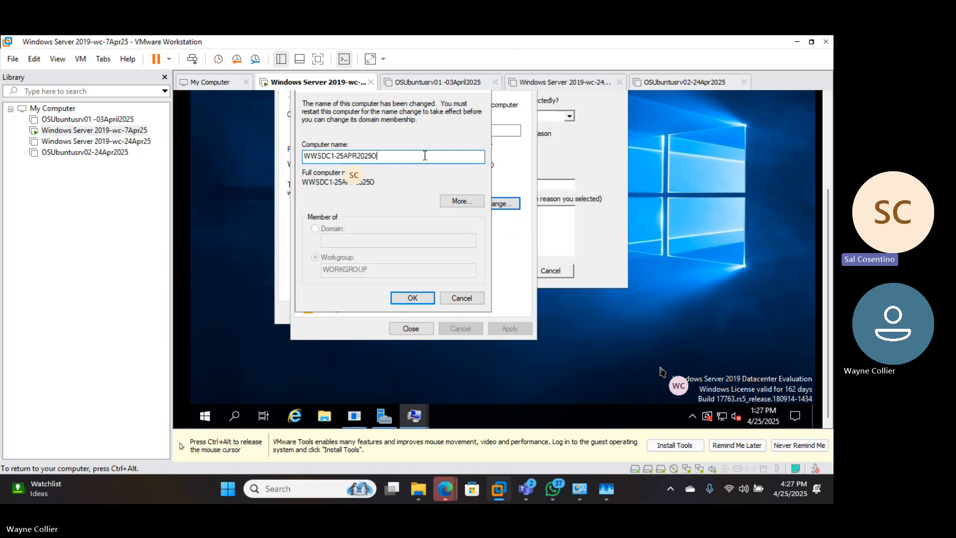
key(BackSpace)
key(BackSpace)
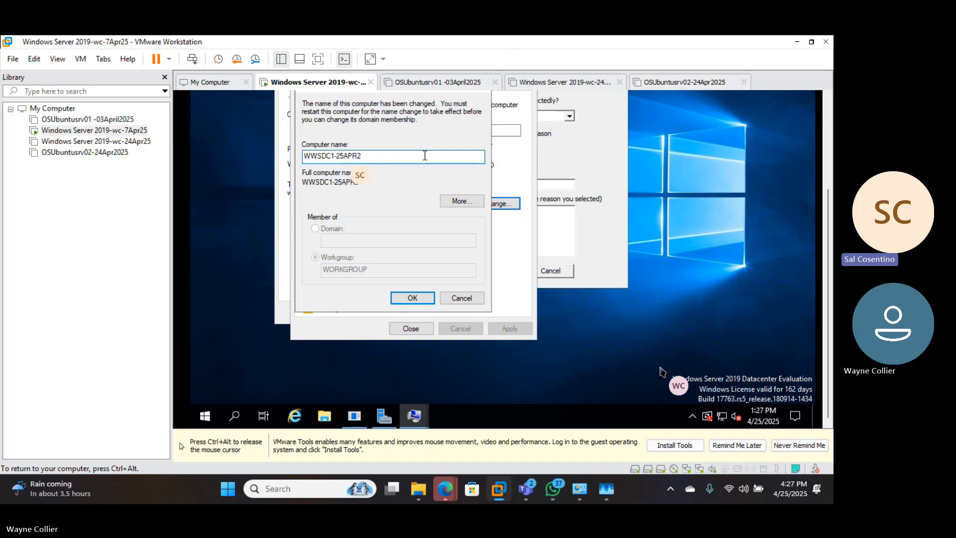
text(5)
click(398, 299)
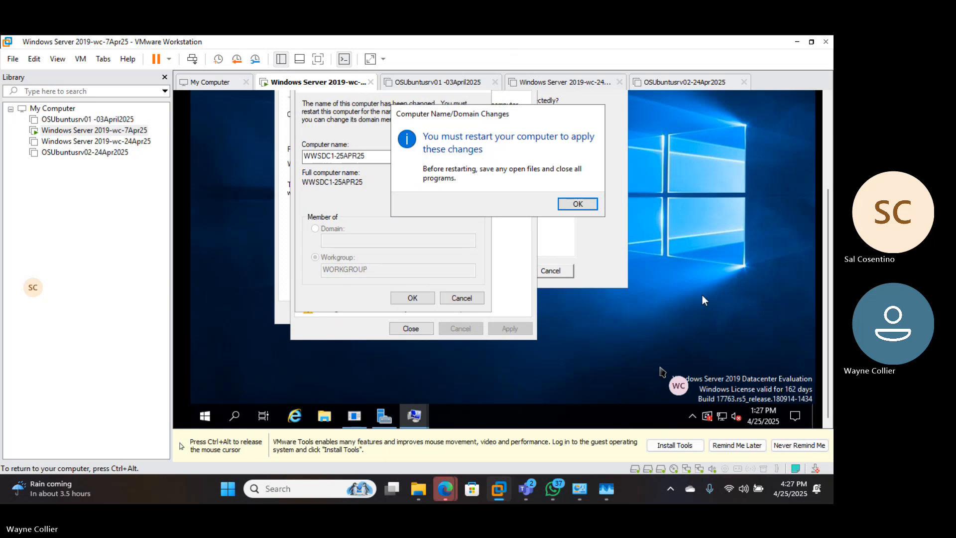
click(576, 203)
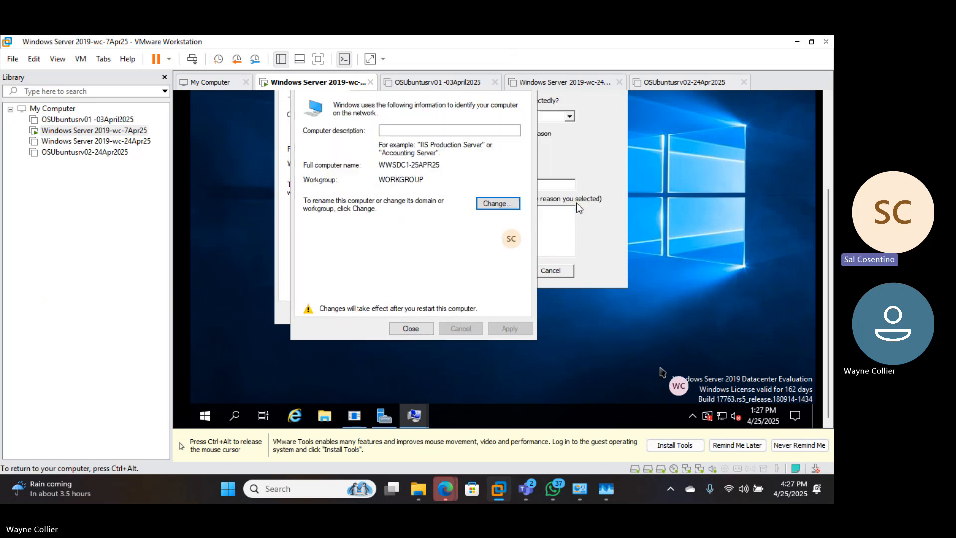
key(ctrl+alt)
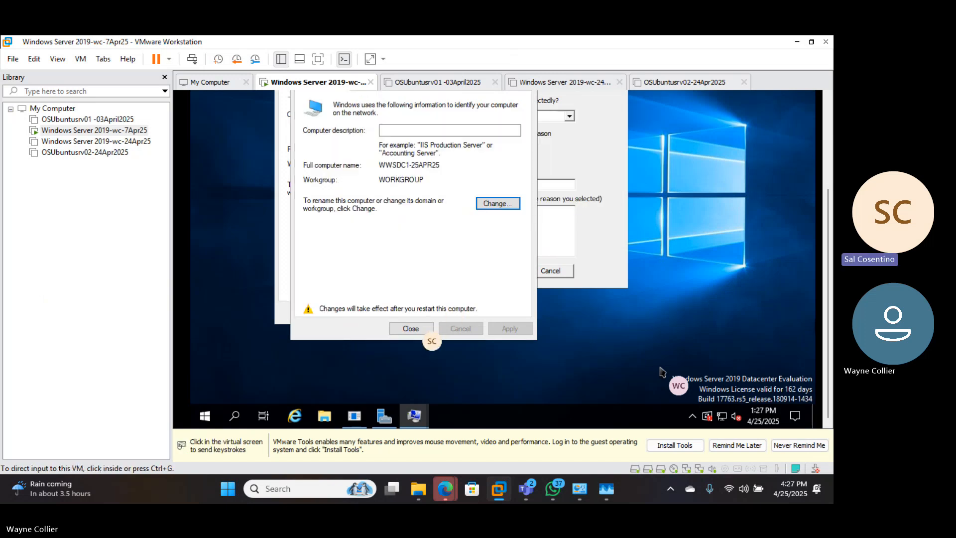
click(412, 331)
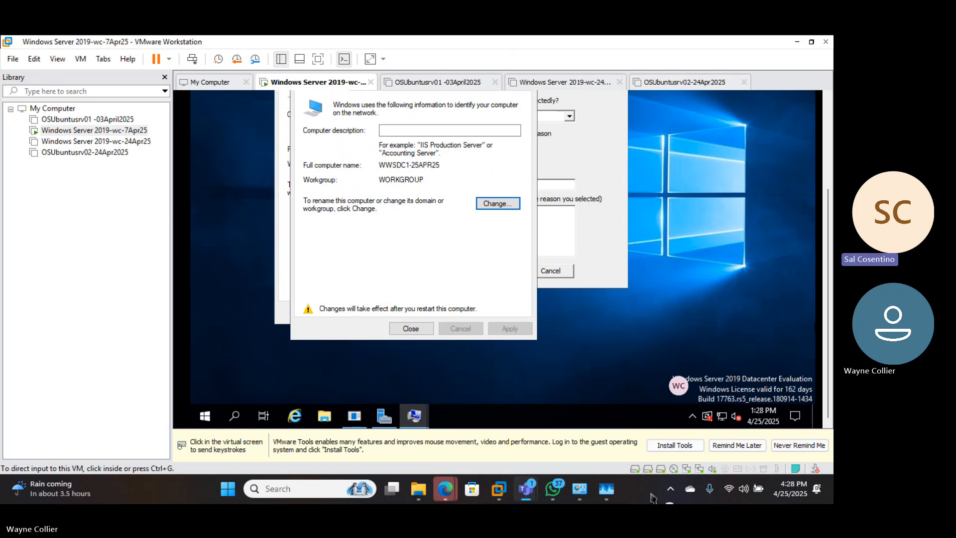
click(322, 487)
text(we)
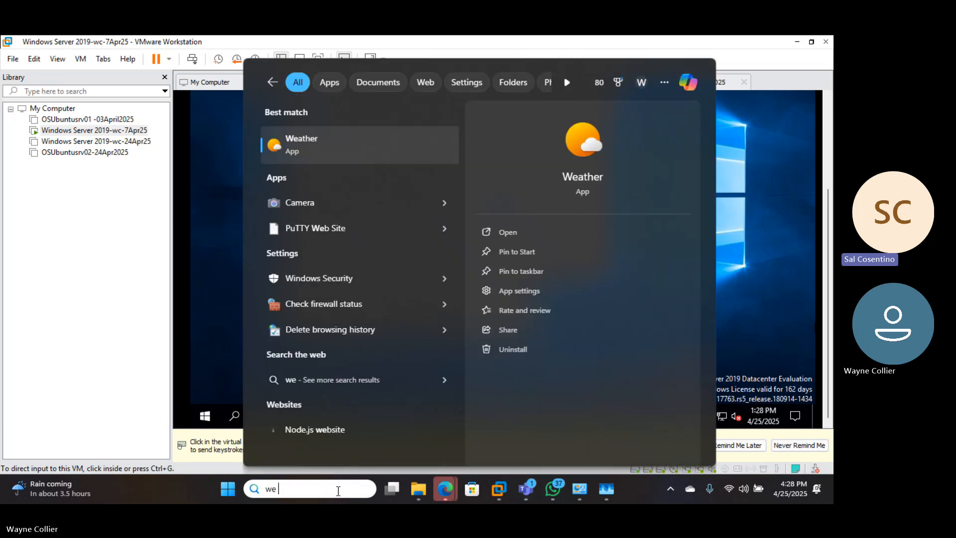
key(BackSpace)
key(BackSpace)
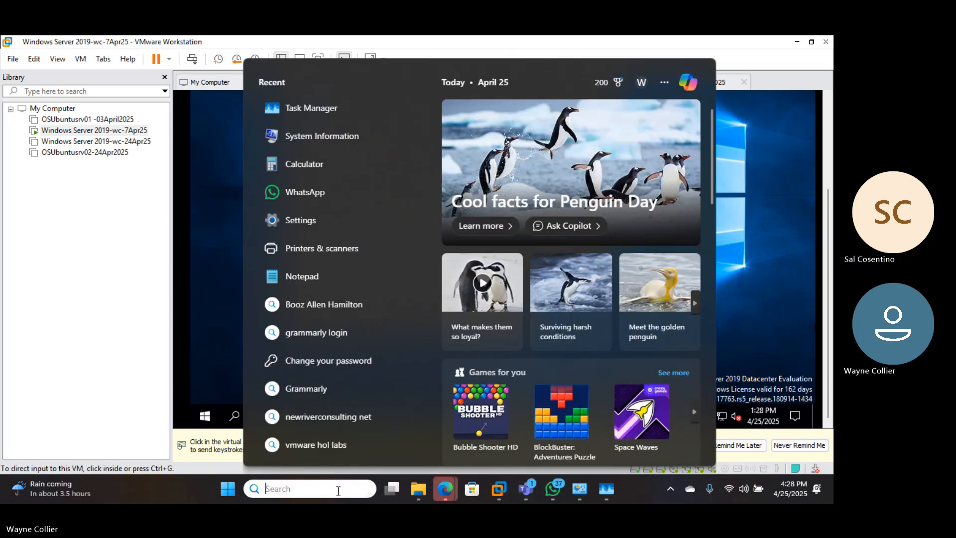
text(note)
key(Return)
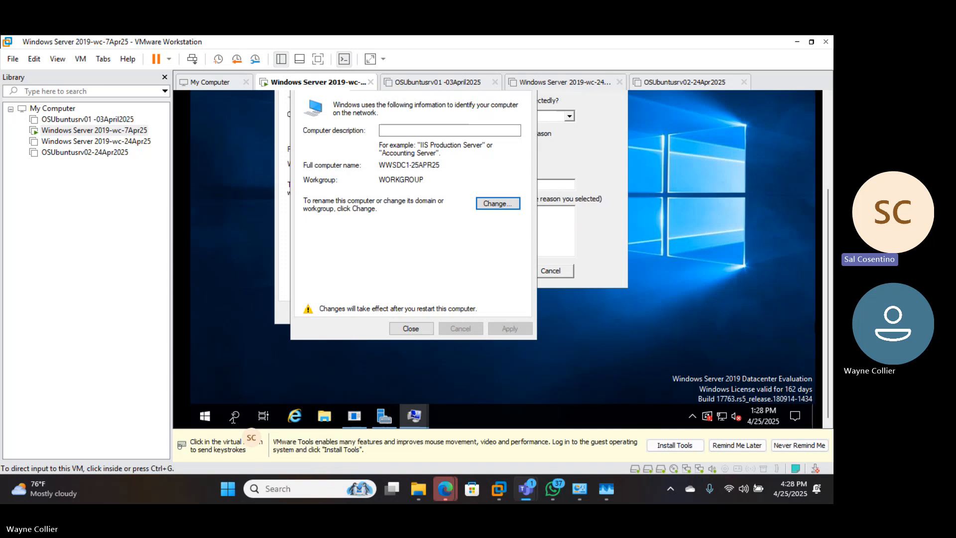
click(292, 491)
text(o)
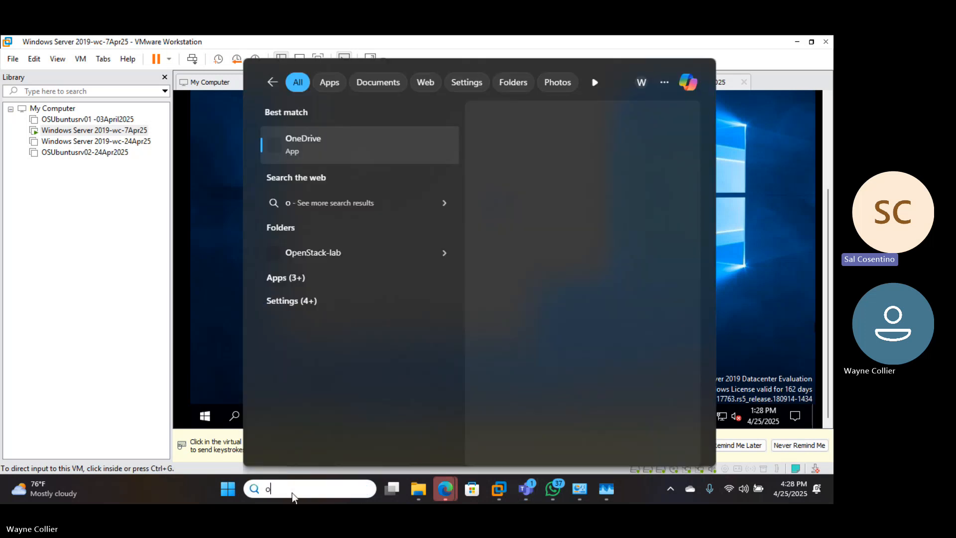
text(d sto)
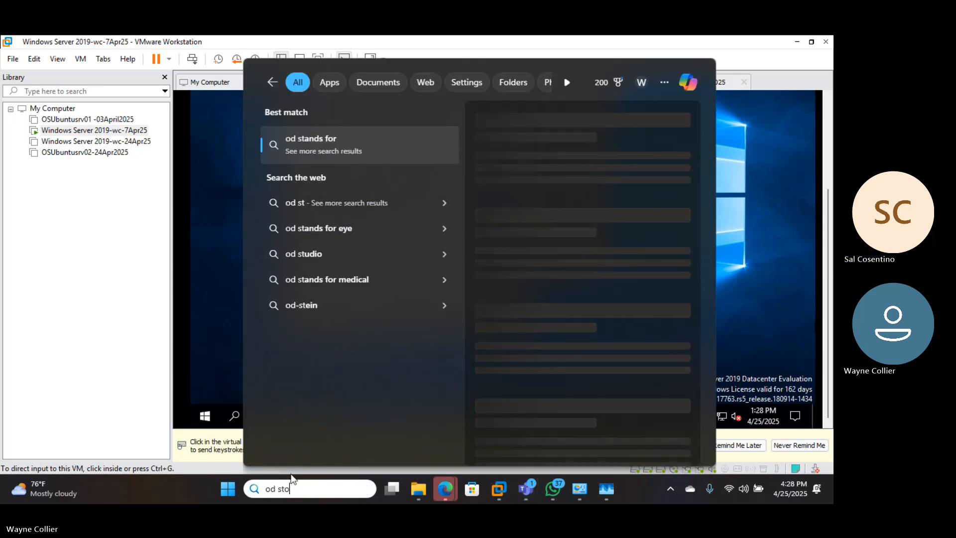
text(pping )
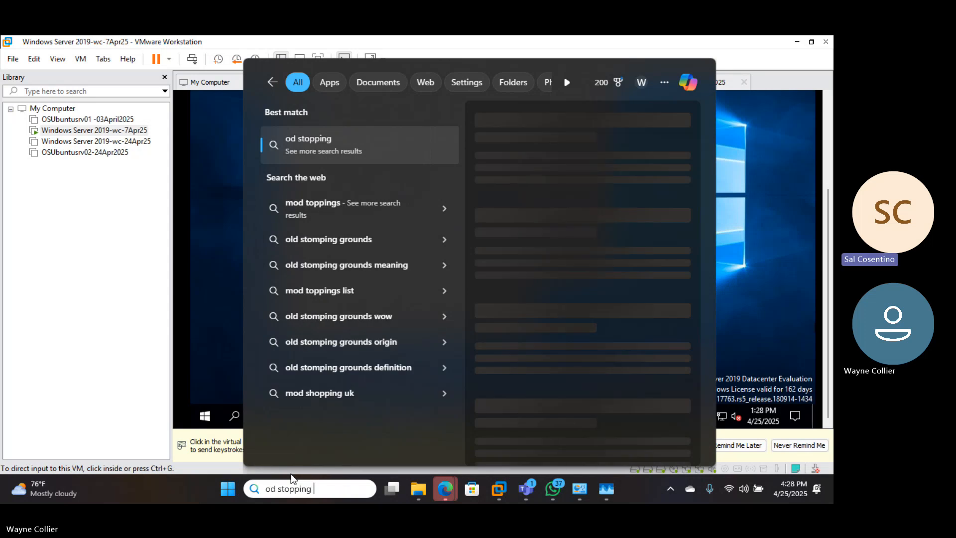
text(point)
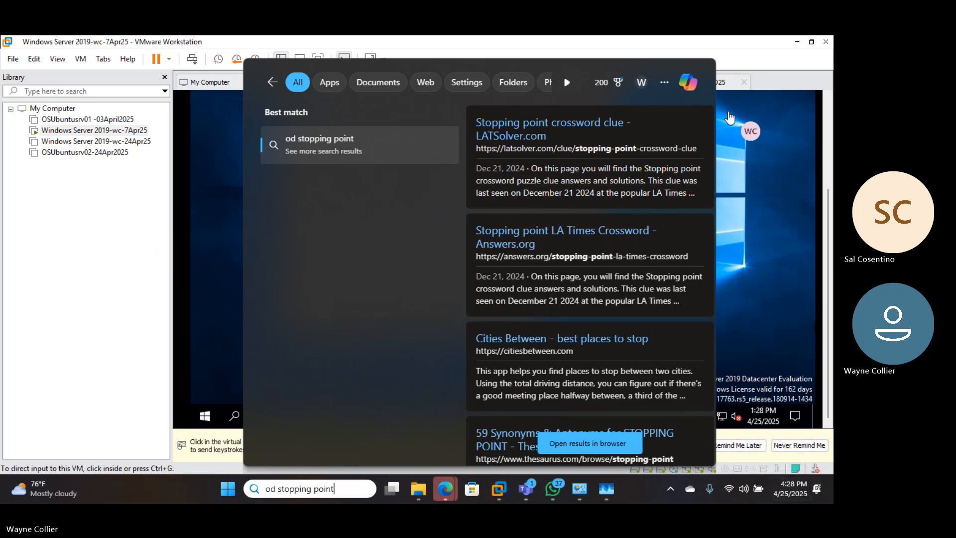
key(Escape)
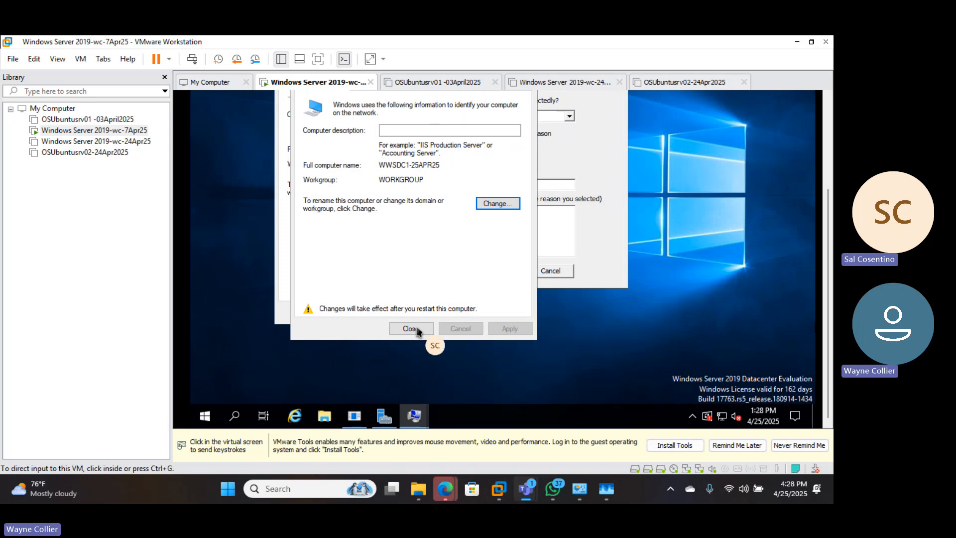
click(286, 488)
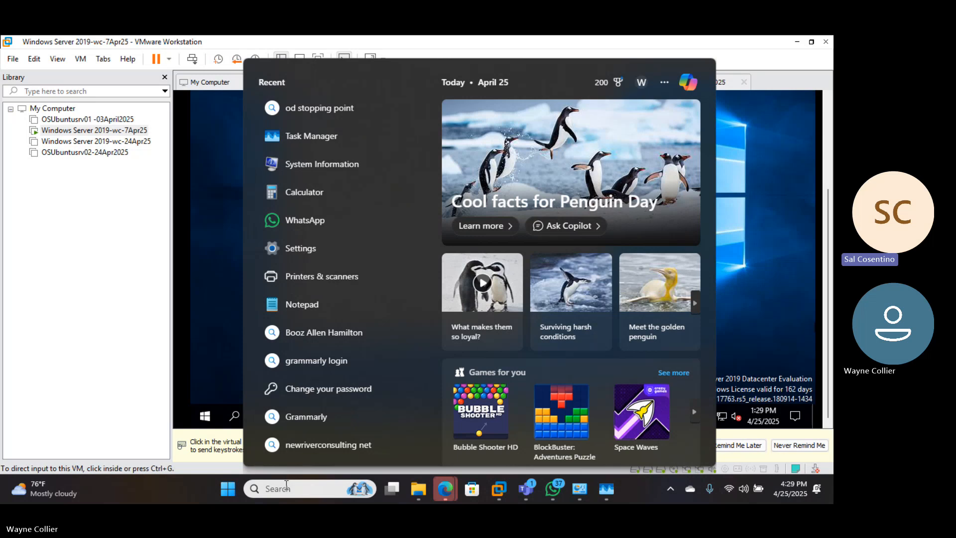
click(287, 490)
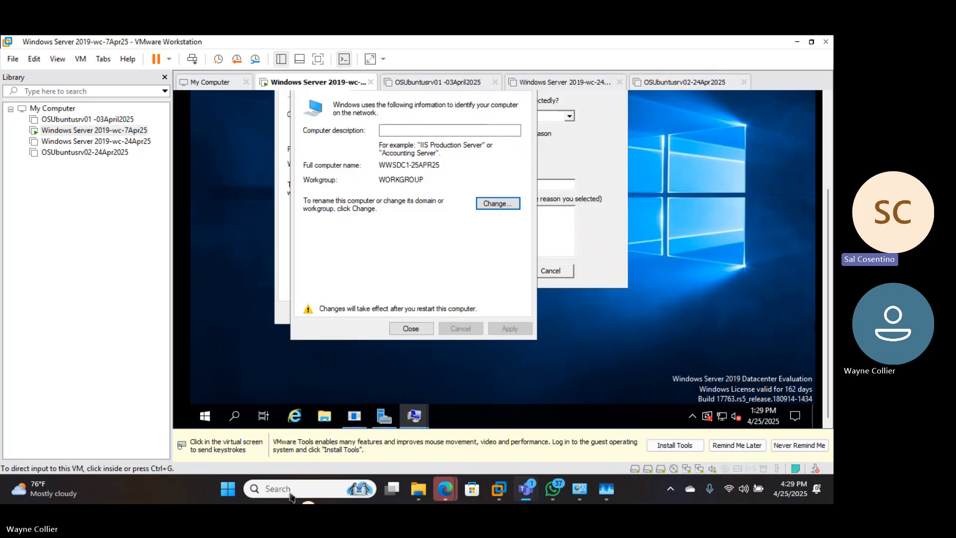
click(288, 490)
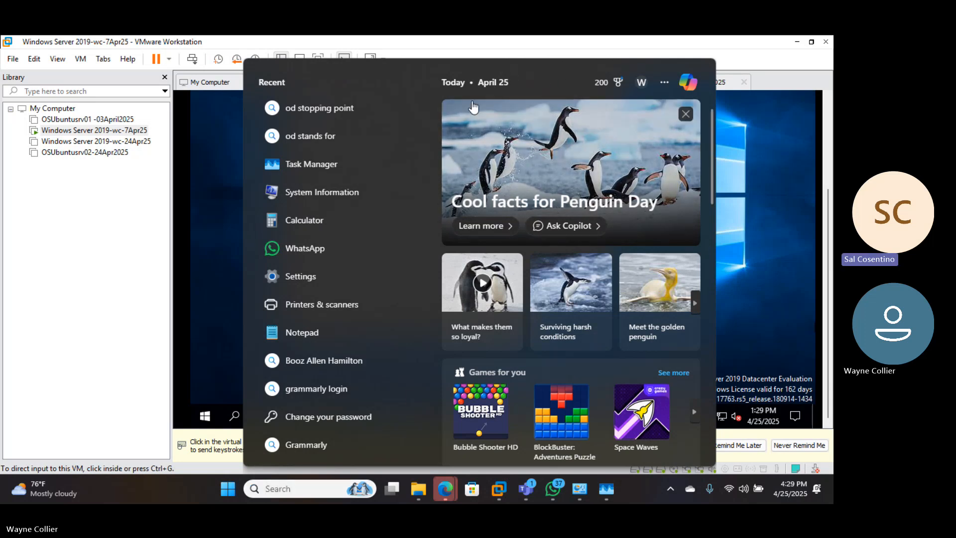
click(106, 371)
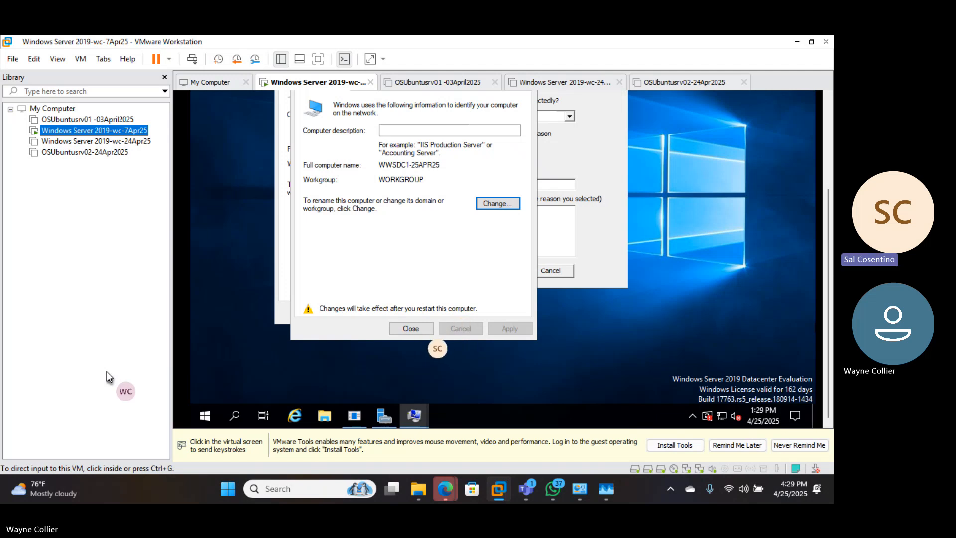
Close the System Properties window with the pending rename, postpone the restart, and cancel the remaining System Properties window
click(181, 351)
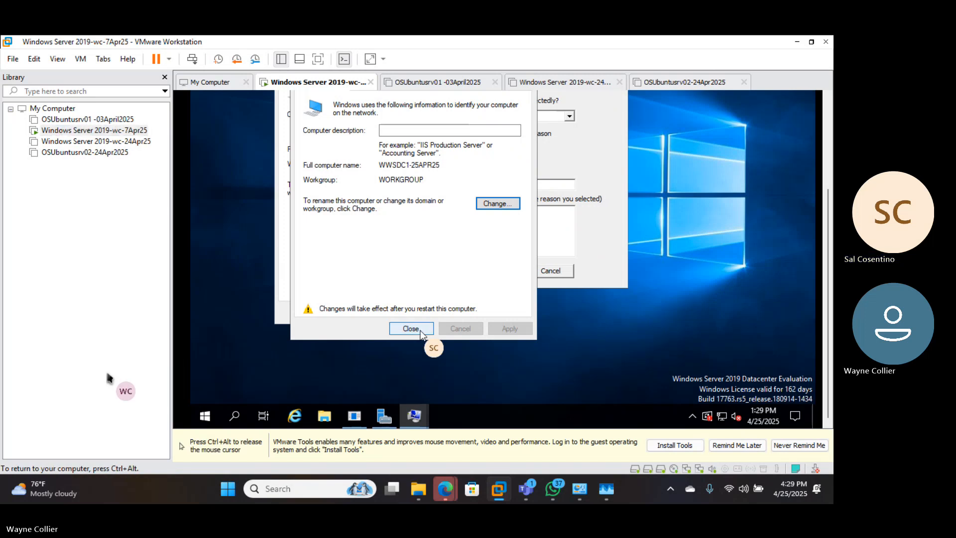
click(419, 330)
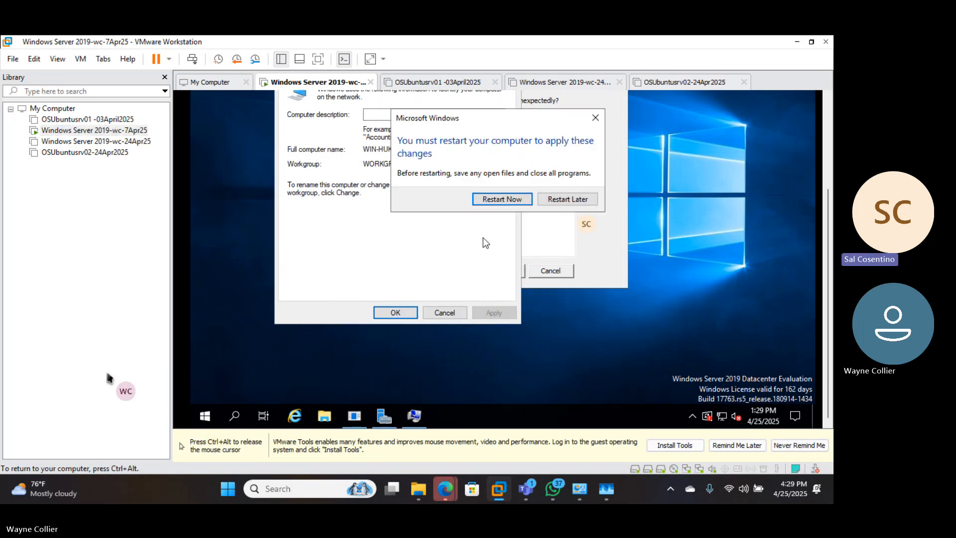
click(562, 200)
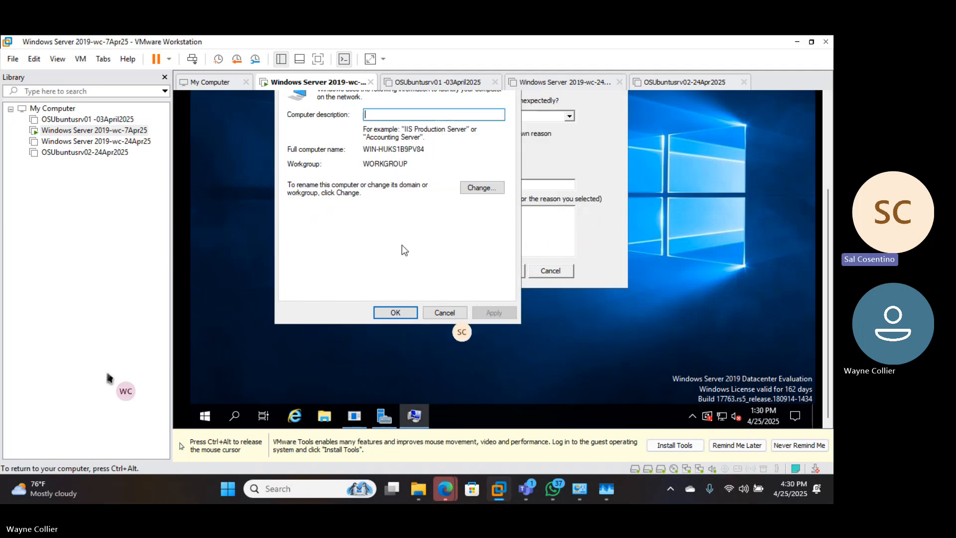
click(439, 313)
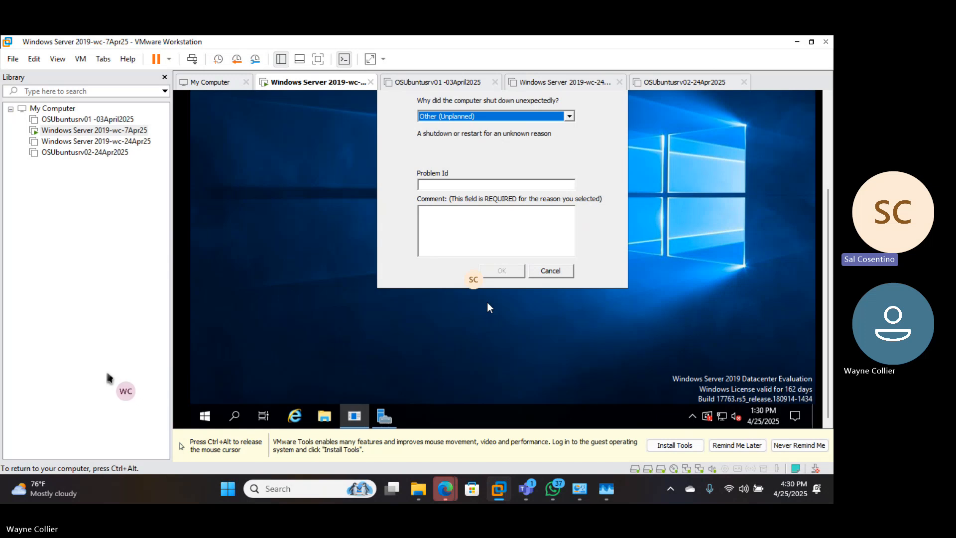
Cancel the unexpected-shutdown reason prompt and start the VMware Tools installation for the Windows Server 2019-wc-7Apr25 VM
click(549, 272)
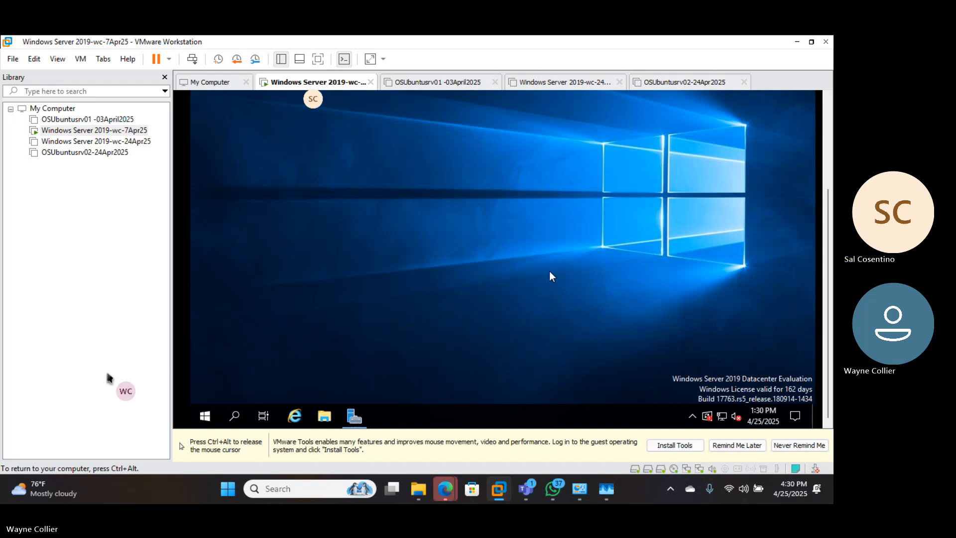
right_click(361, 209)
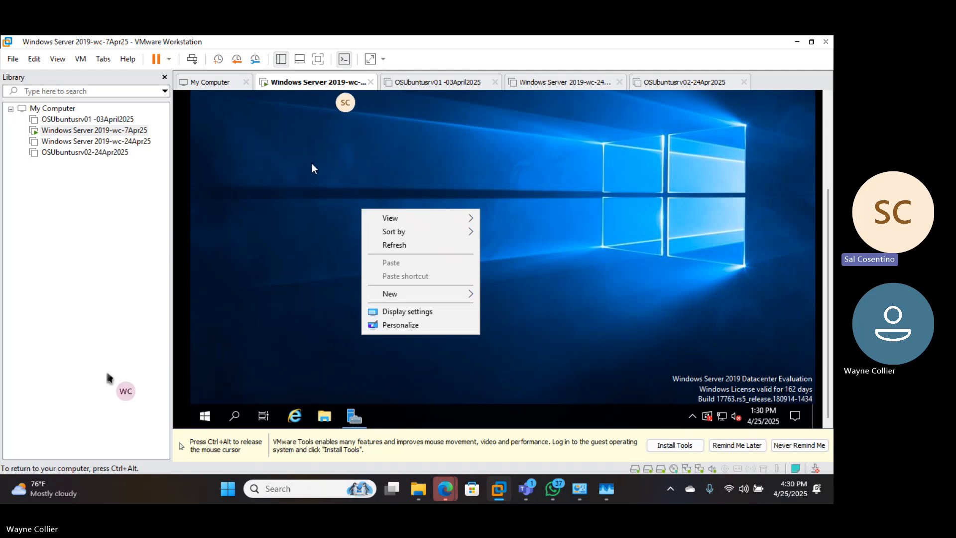
key(ctrl+alt)
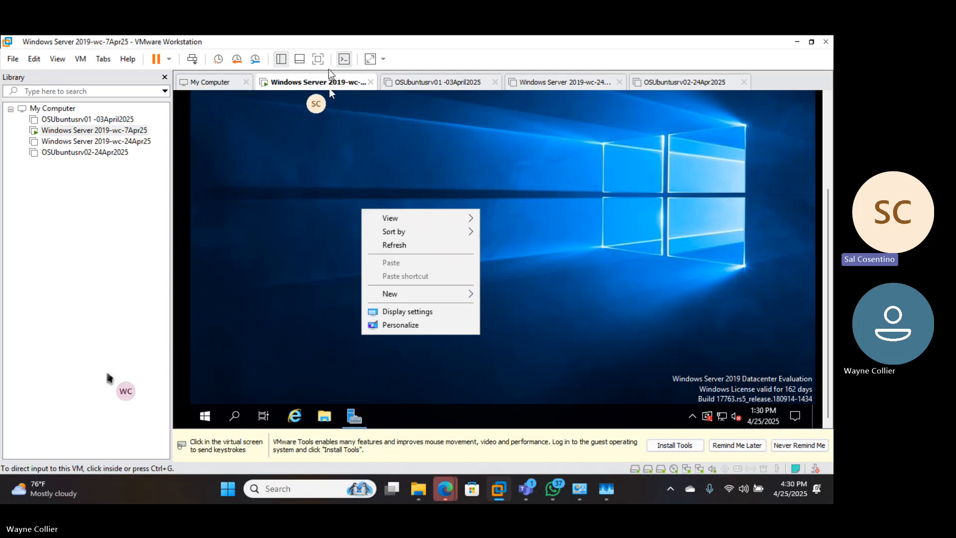
right_click(302, 84)
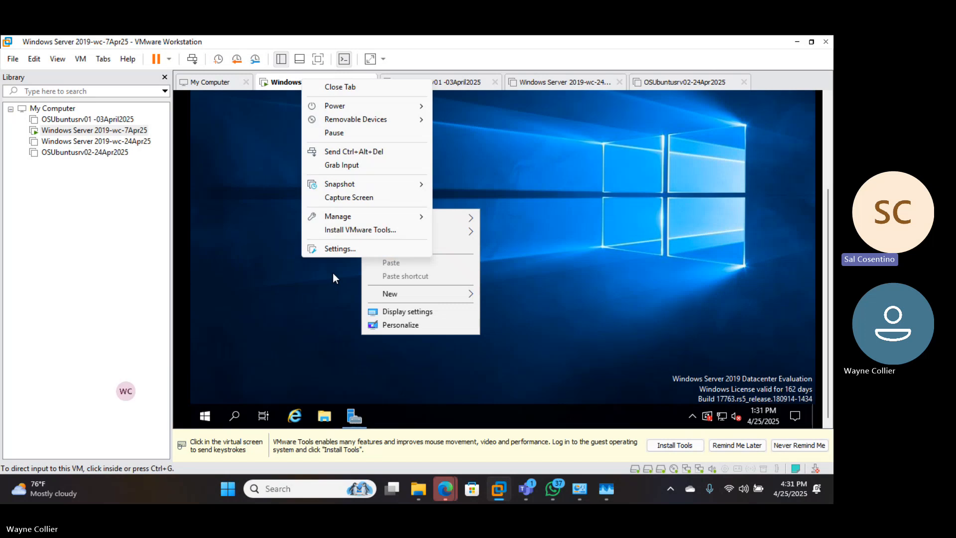
click(353, 232)
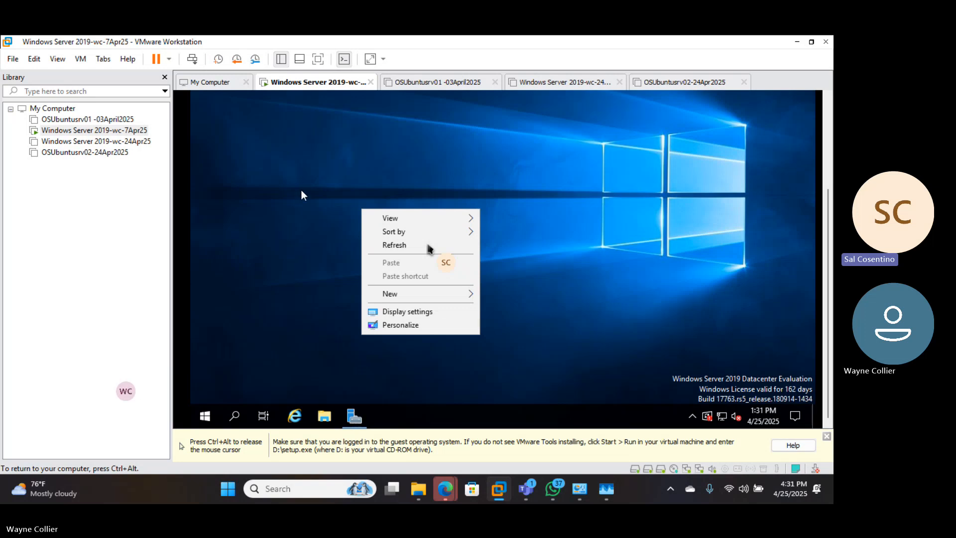
click(321, 233)
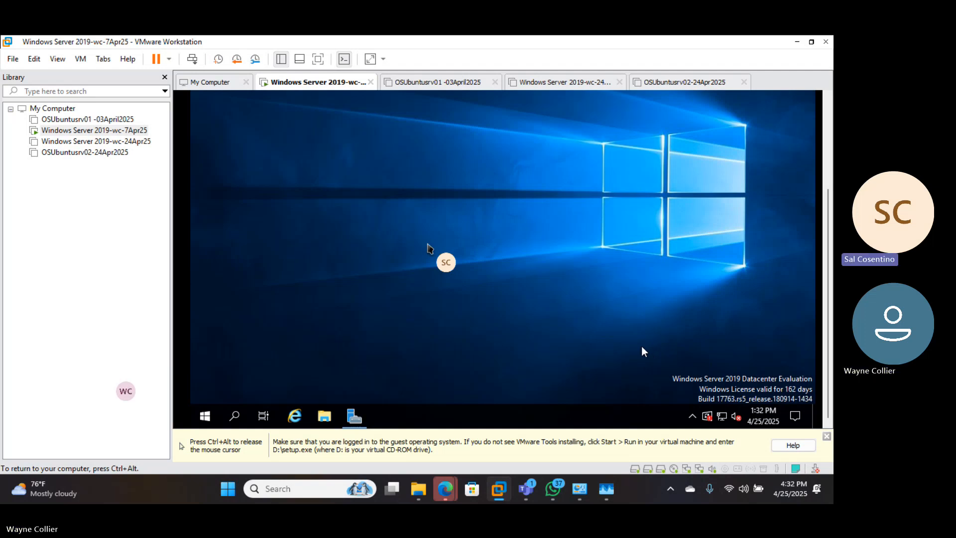
Open File Explorer inside the Windows Server virtual machine
click(799, 416)
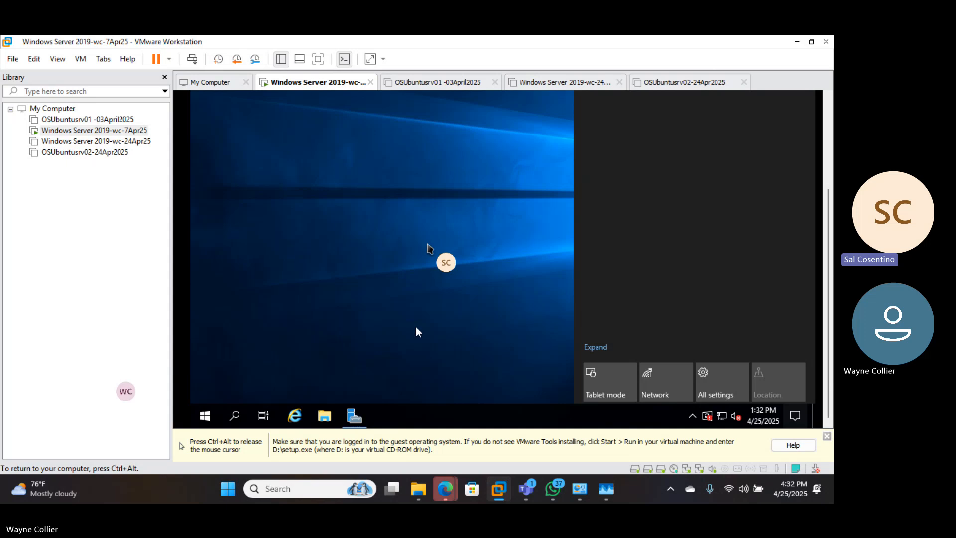
click(324, 416)
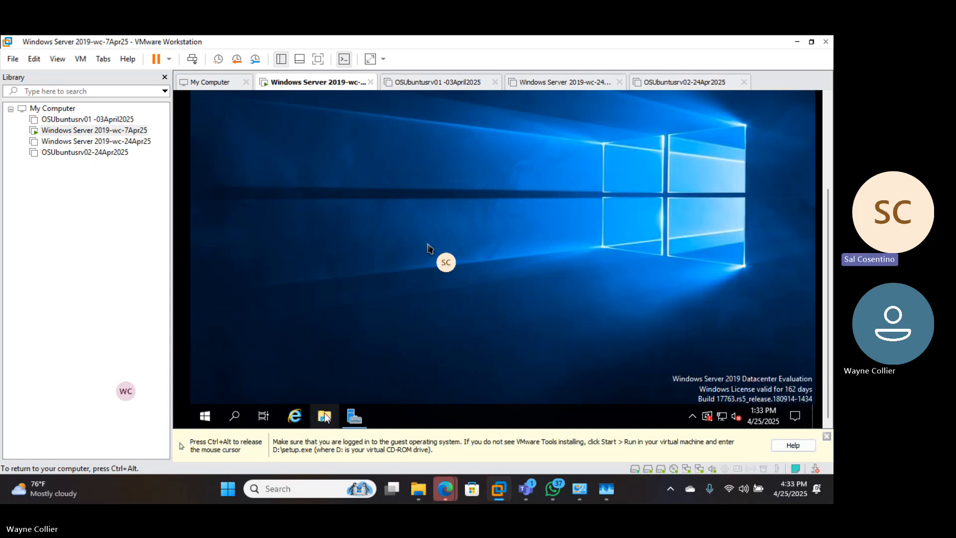
click(325, 416)
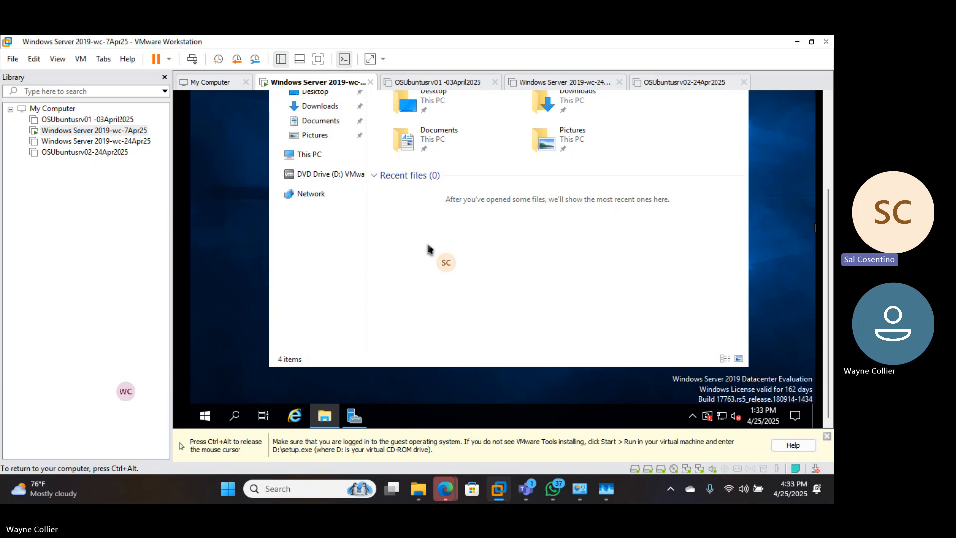
key(ctrl+alt)
click(757, 207)
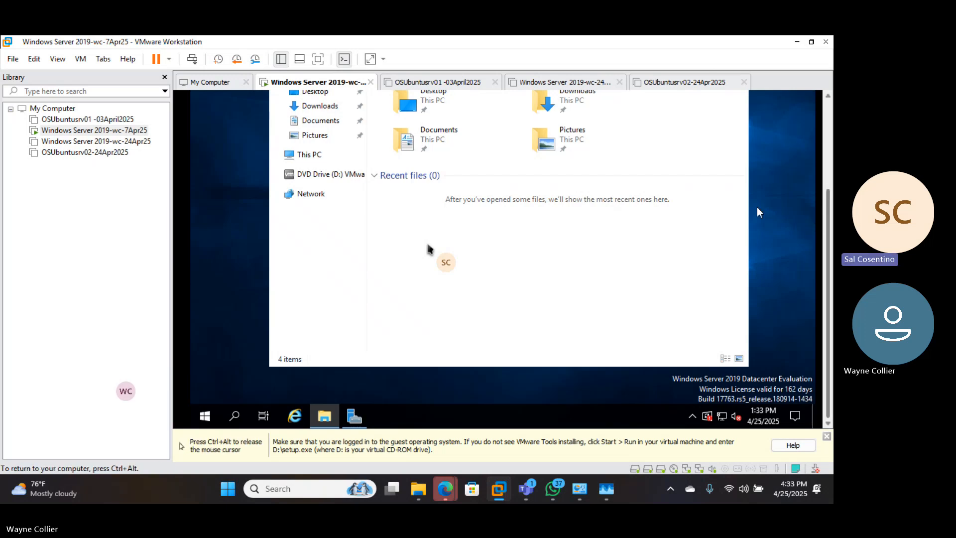
click(722, 176)
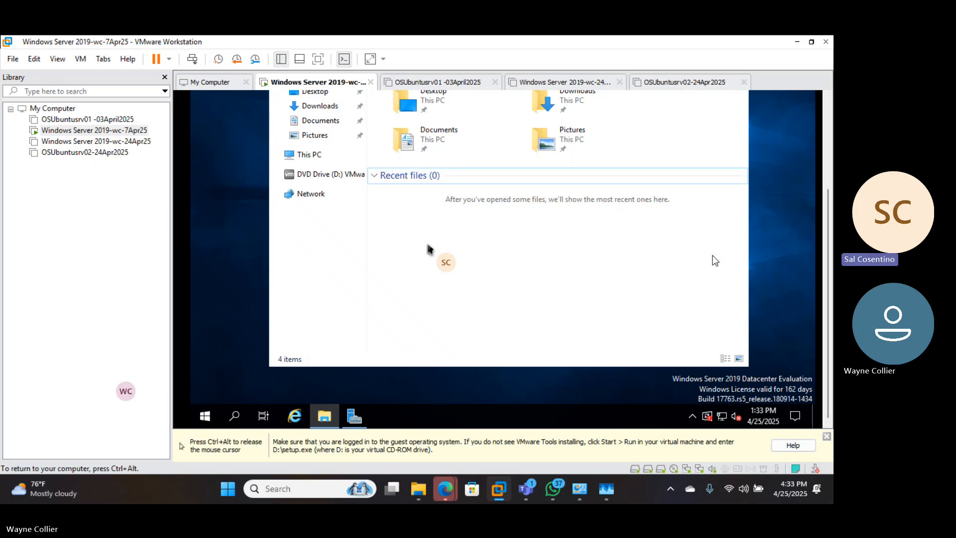
key(ctrl+alt)
drag(828, 203, 828, 154)
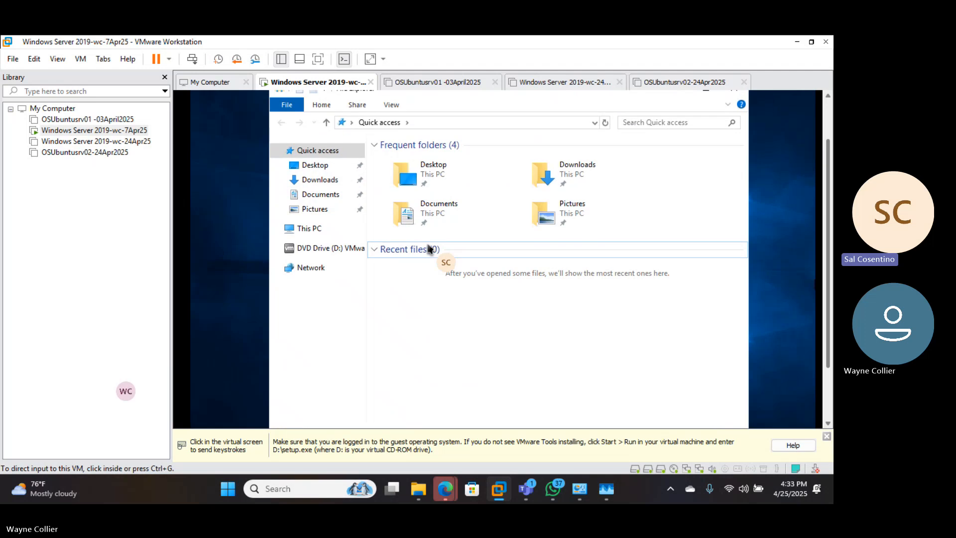
click(686, 167)
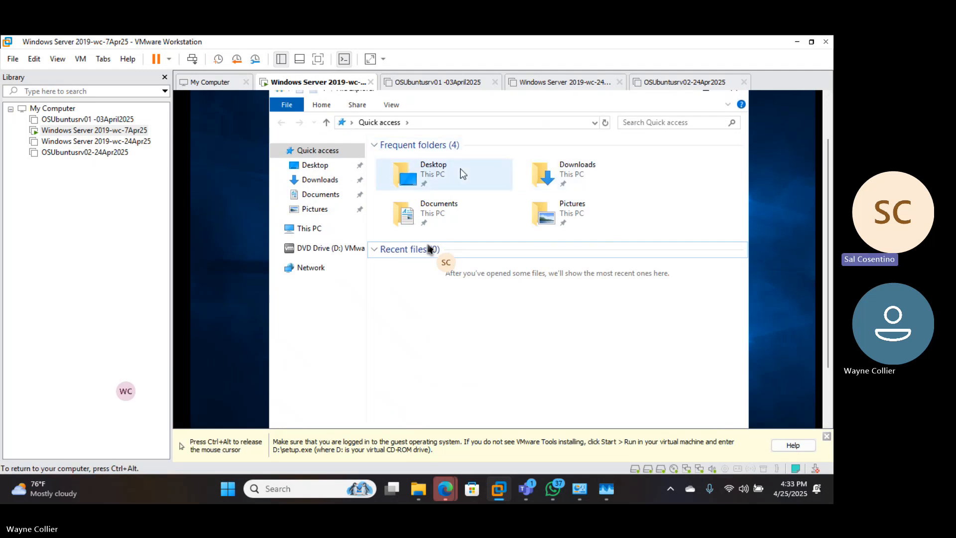
Look through the Desktop folder, This PC and Local Disk (C:), and open the VMware Tools DVD drive (D:)
double_click(430, 165)
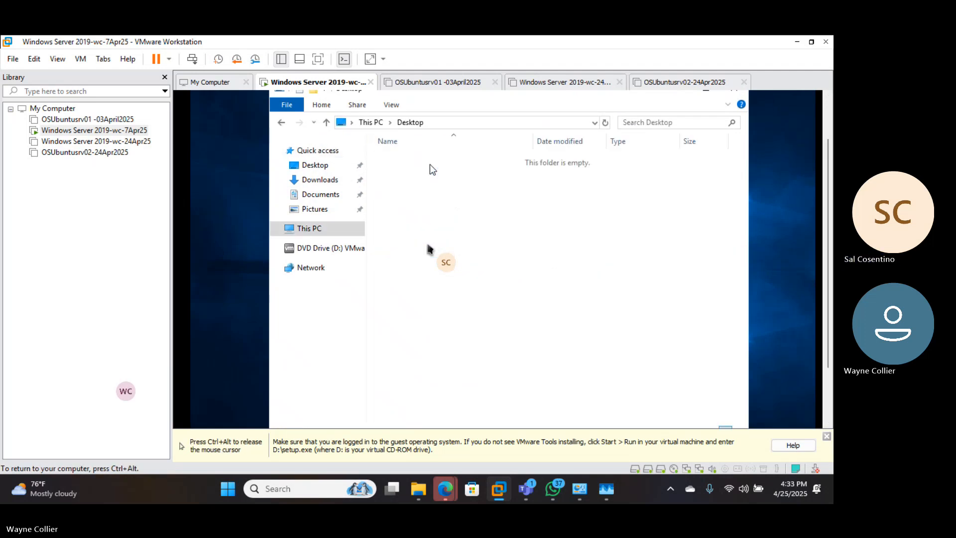
click(369, 122)
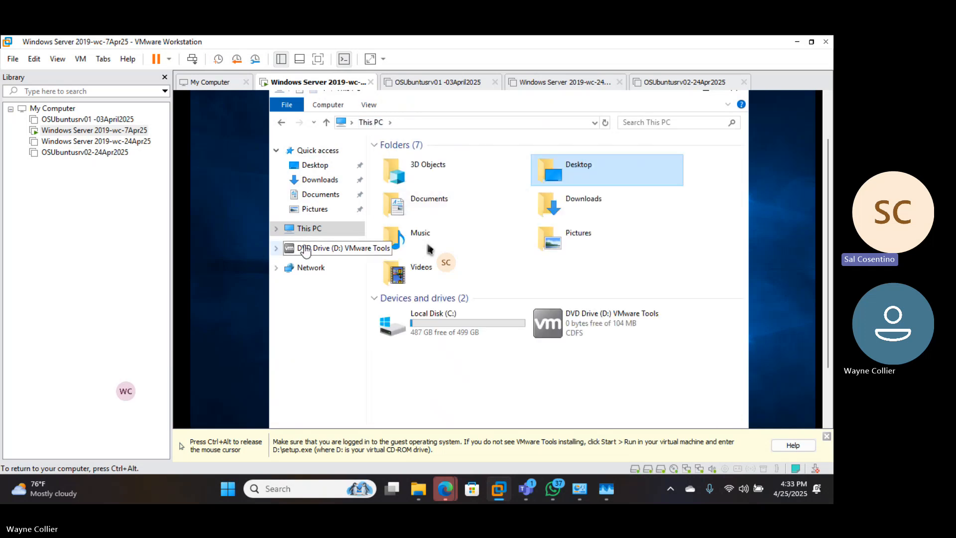
click(301, 222)
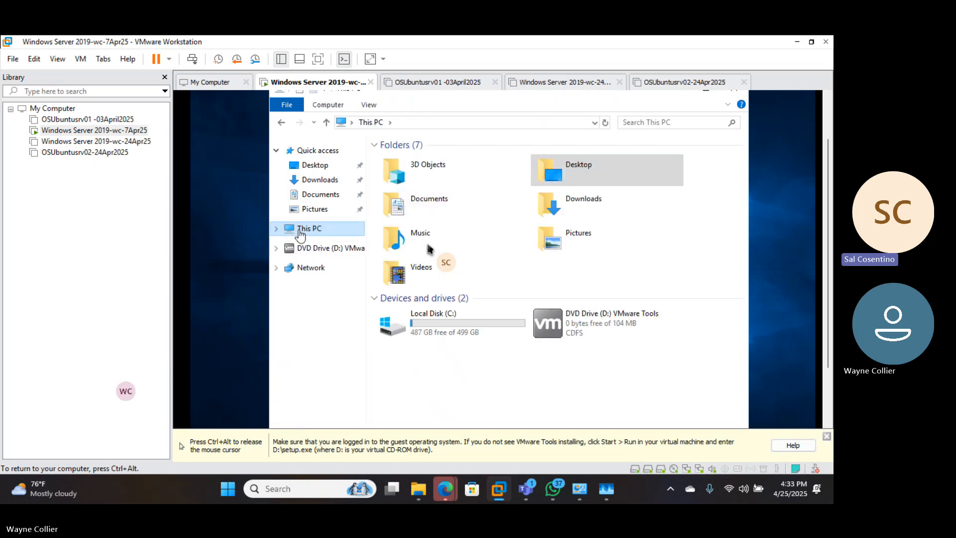
click(280, 229)
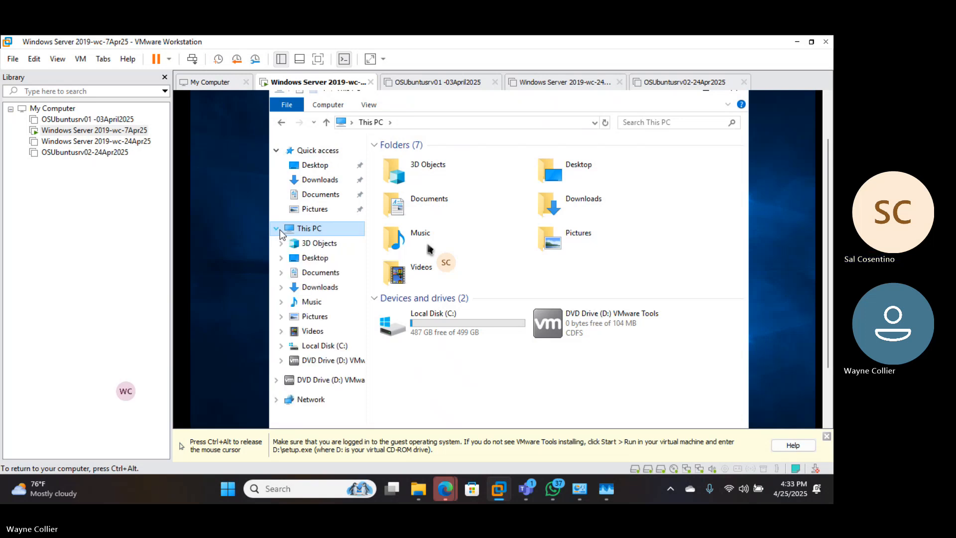
click(280, 229)
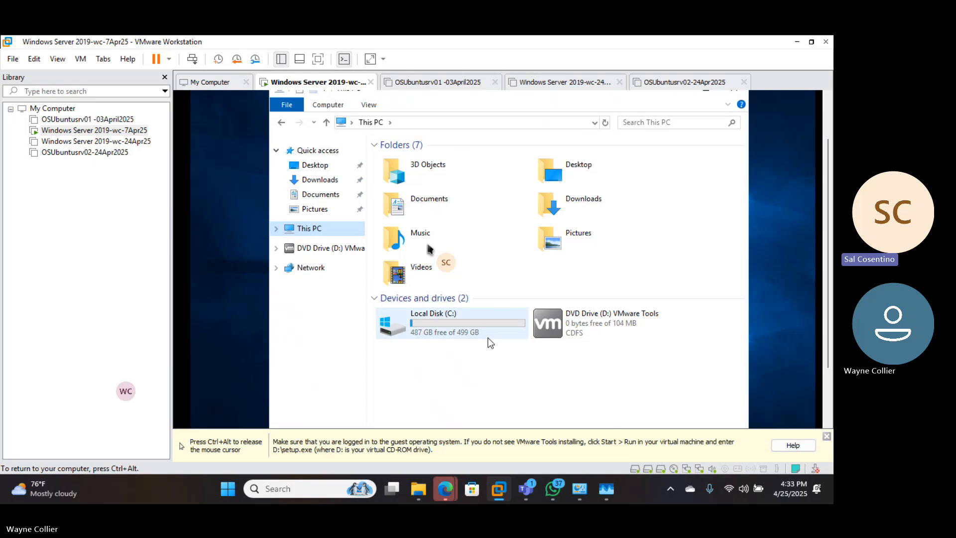
mouse_move(490, 342)
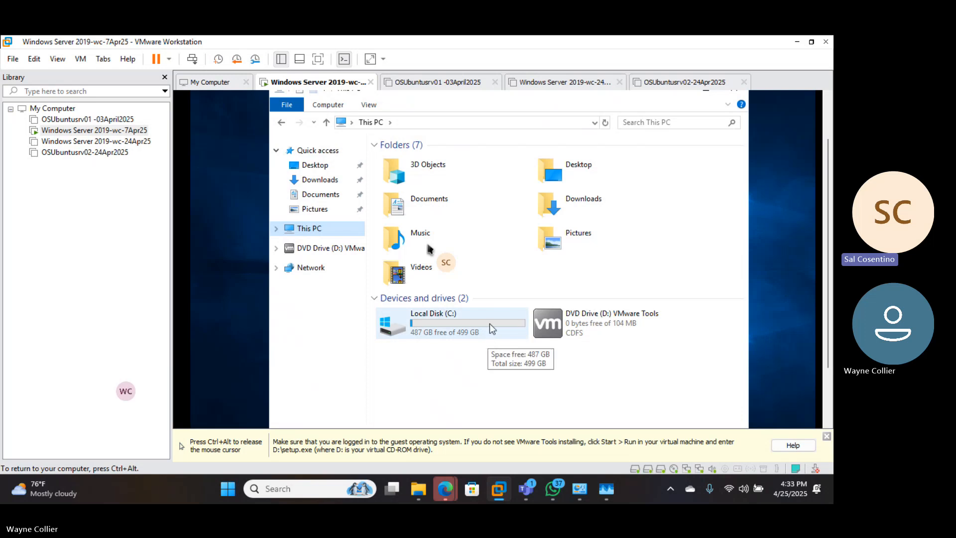
double_click(490, 324)
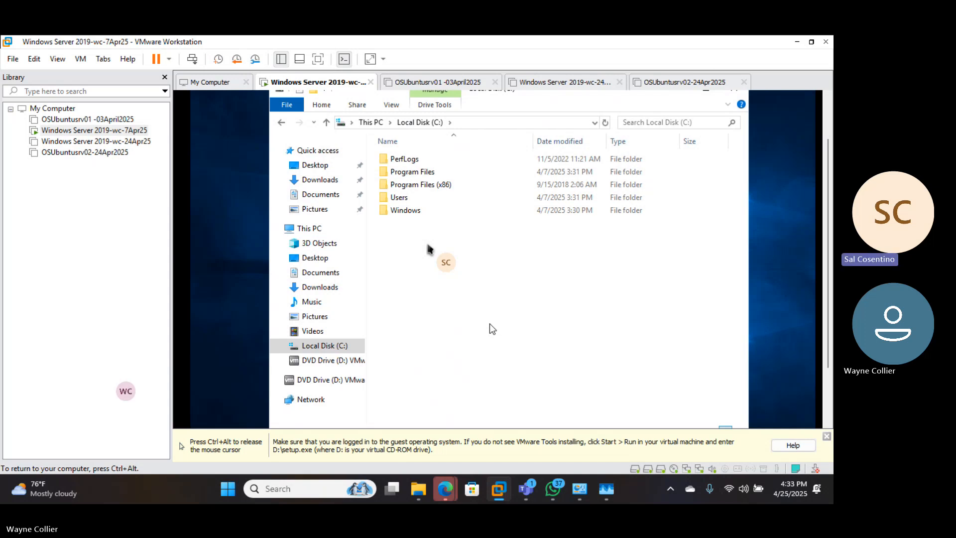
click(337, 363)
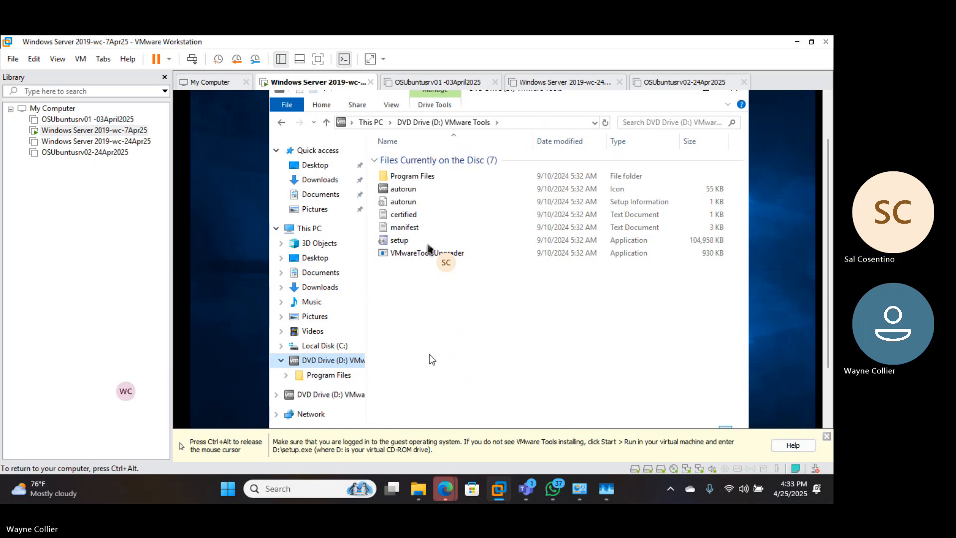
View the autorun setup information file and run the setup application from the VMware Tools disc
double_click(403, 201)
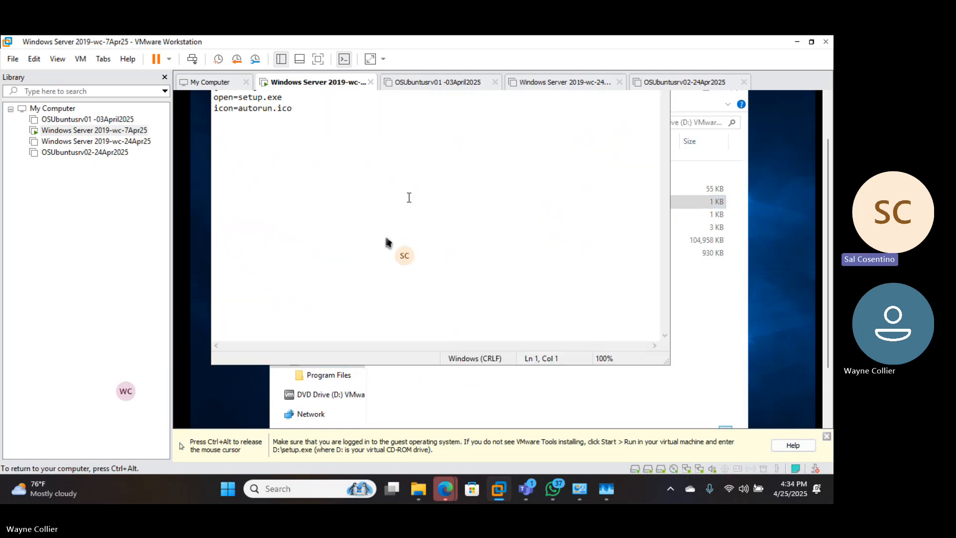
click(700, 296)
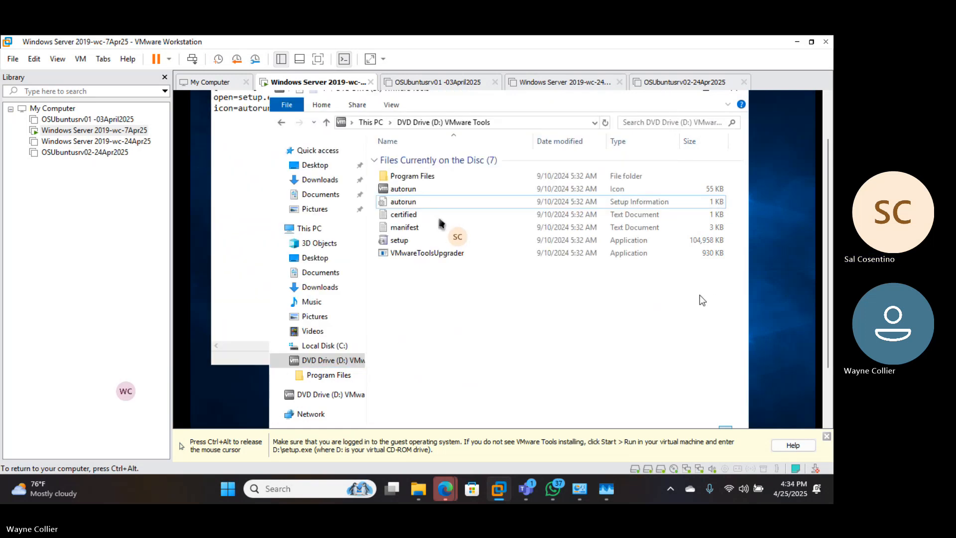
double_click(413, 240)
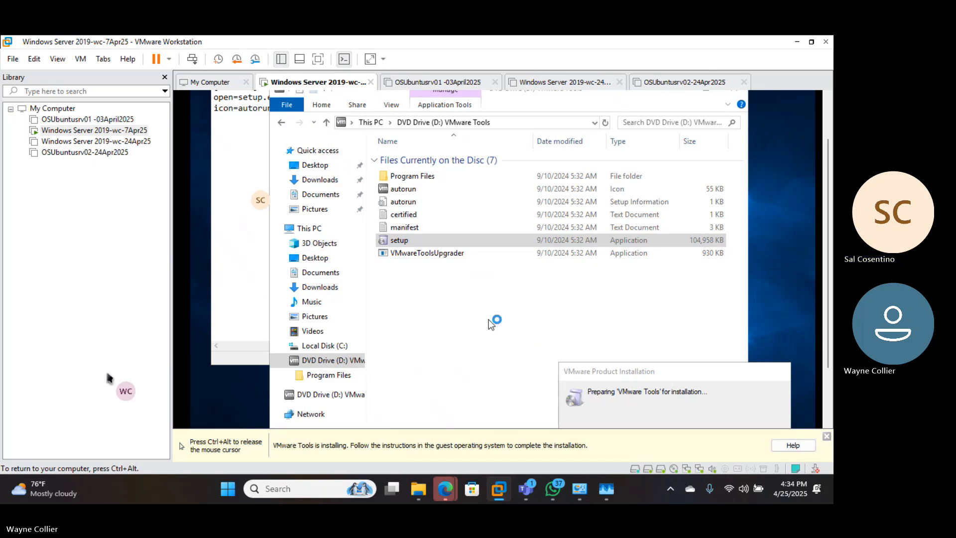
Bring the autorun file's Notepad window to the front and close it
click(253, 203)
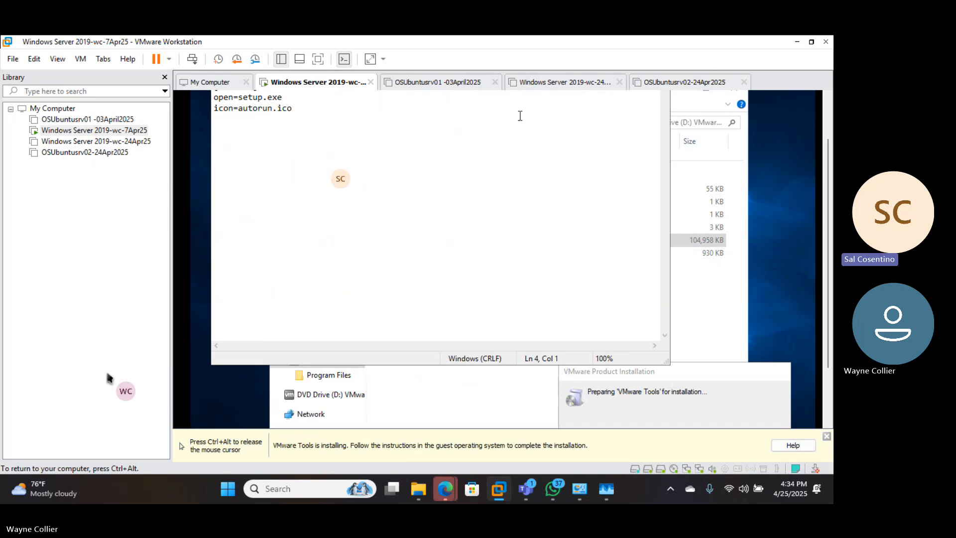
key(ctrl+alt)
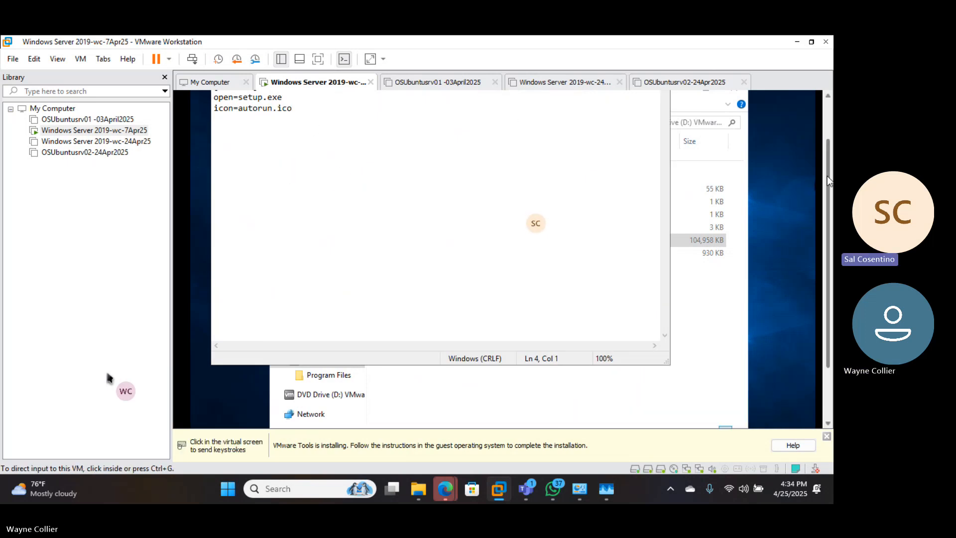
drag(828, 177, 826, 117)
click(653, 110)
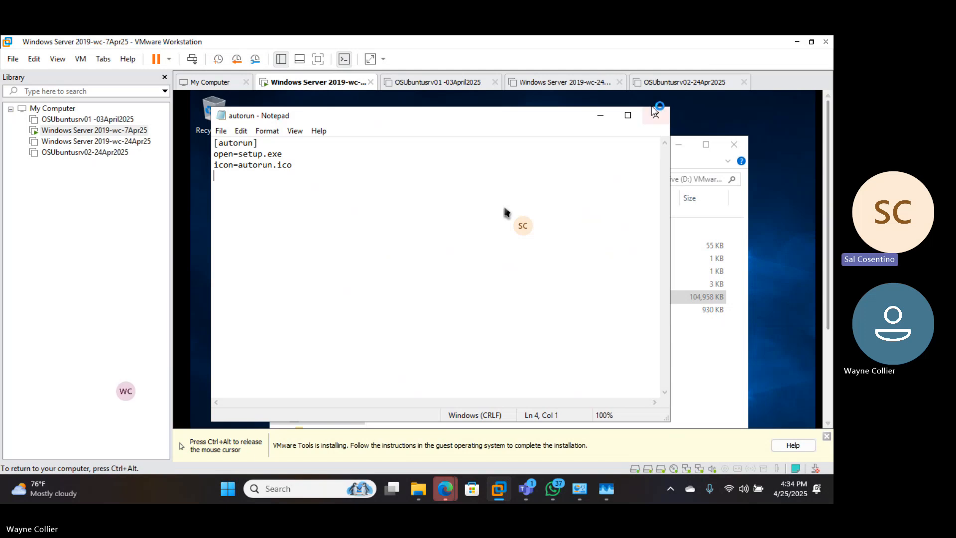
click(652, 113)
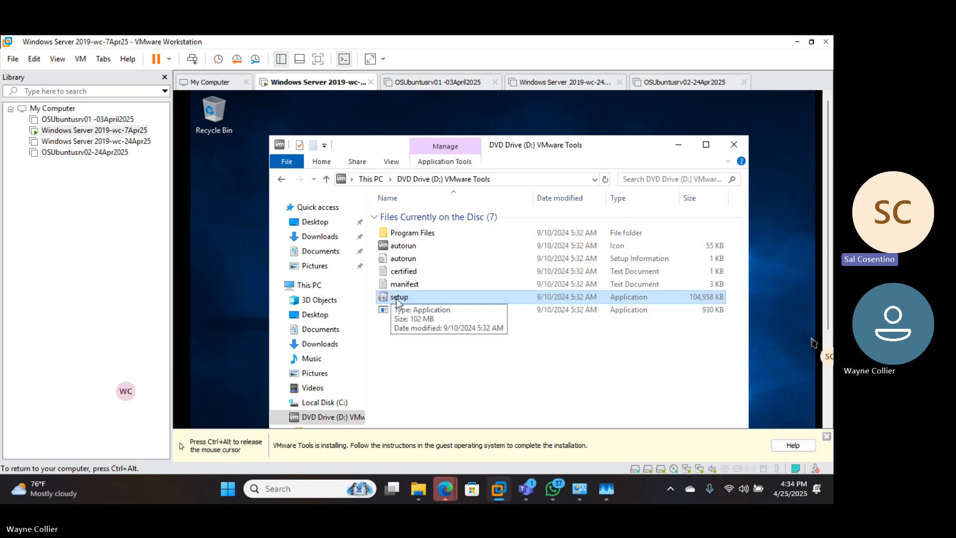
Try to run the VMware Tools setup application a second time and dismiss the resulting dialog
double_click(396, 298)
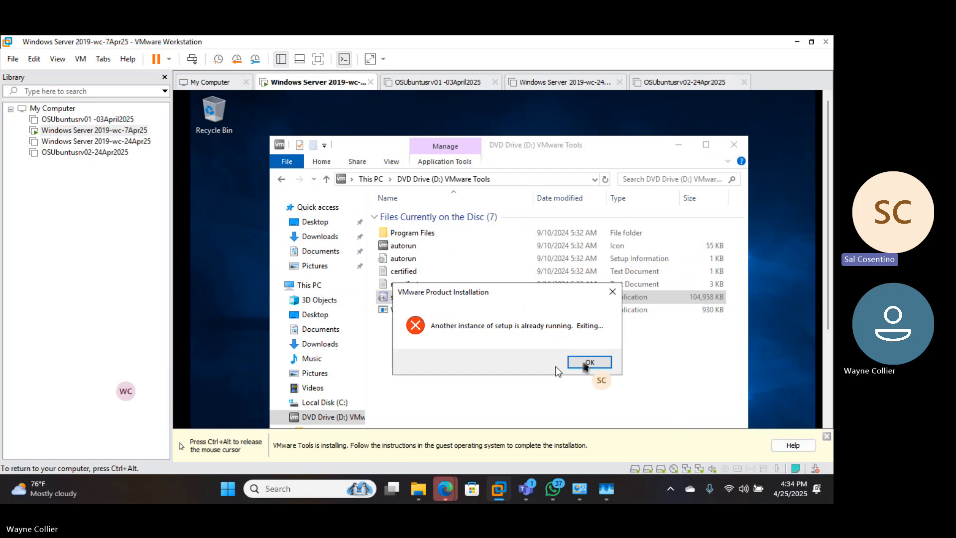
key(ctrl+alt)
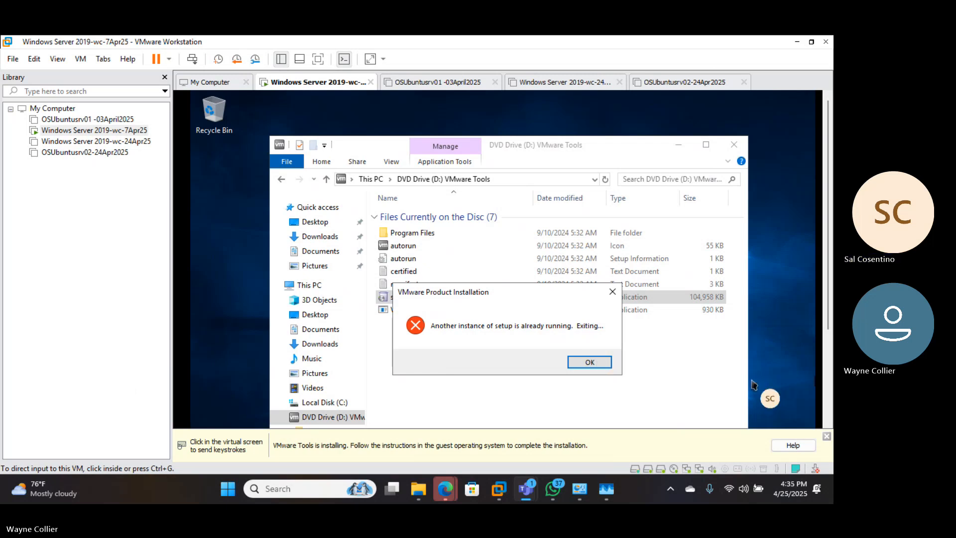
click(597, 361)
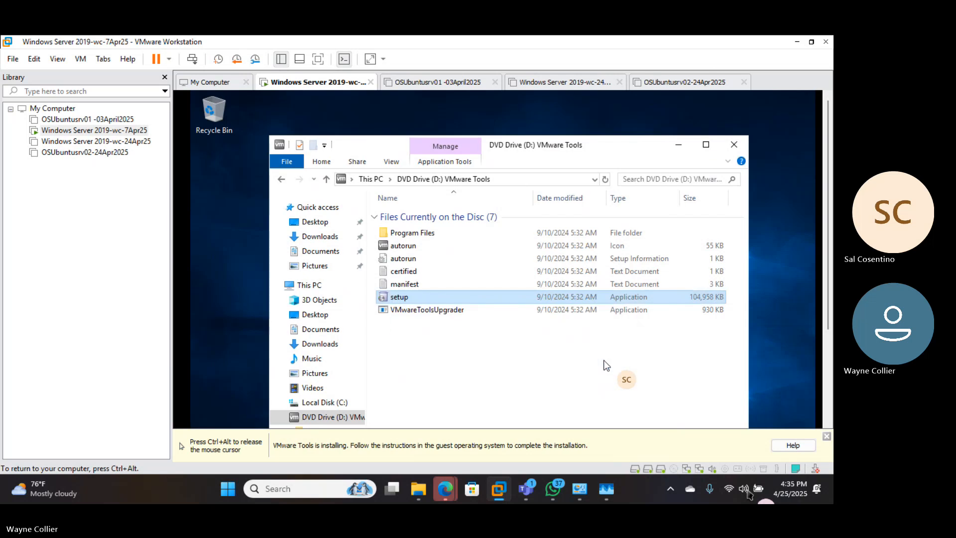
key(ctrl+alt)
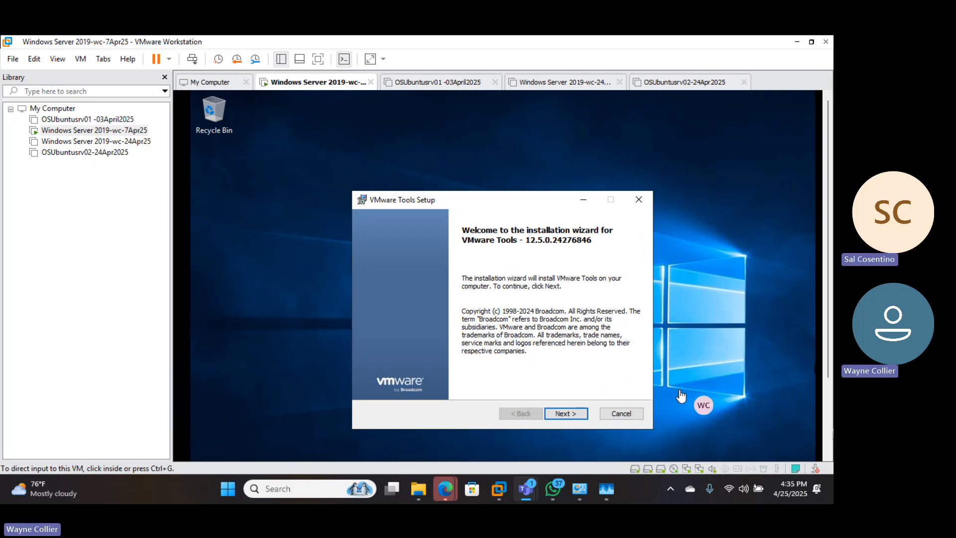
Install VMware Tools with the Typical setup type, finish the wizard and restart the virtual machine
click(557, 416)
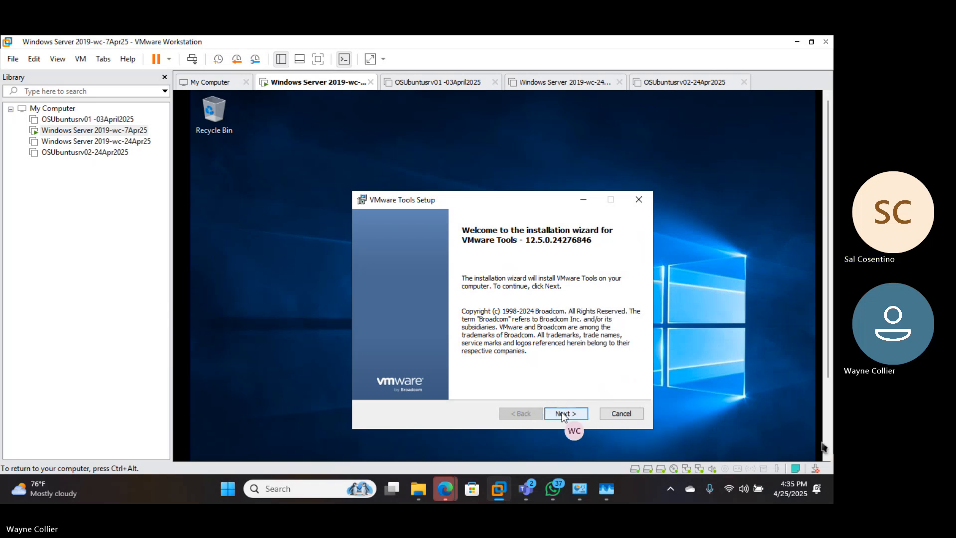
click(561, 413)
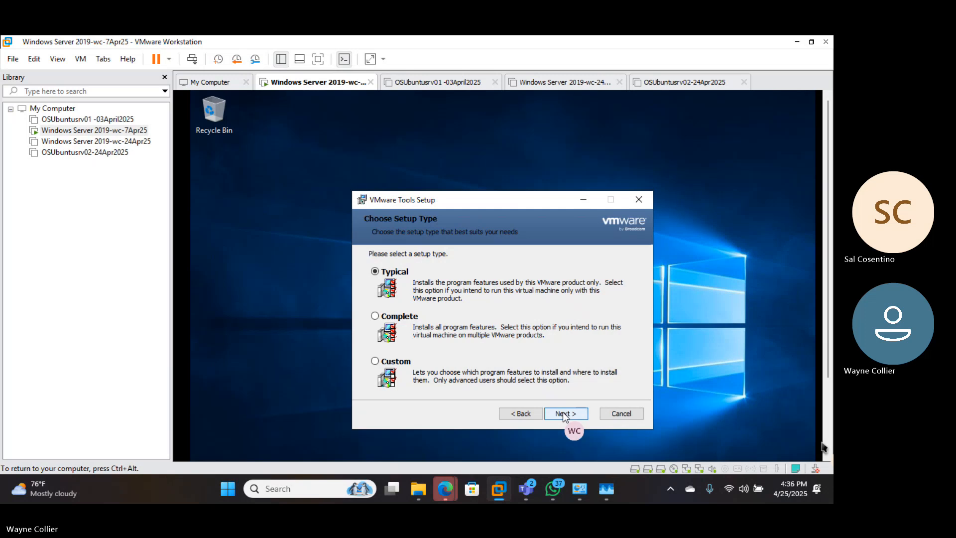
click(562, 413)
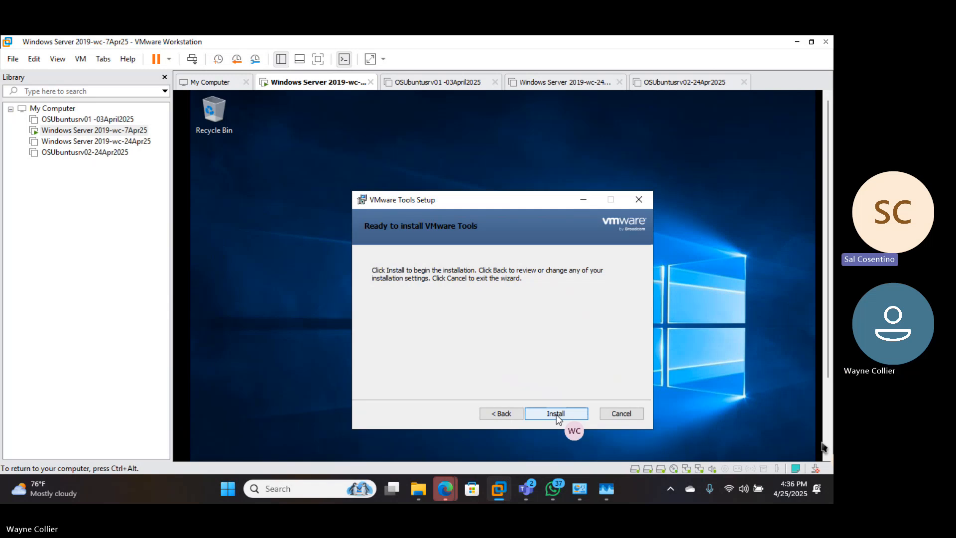
click(556, 414)
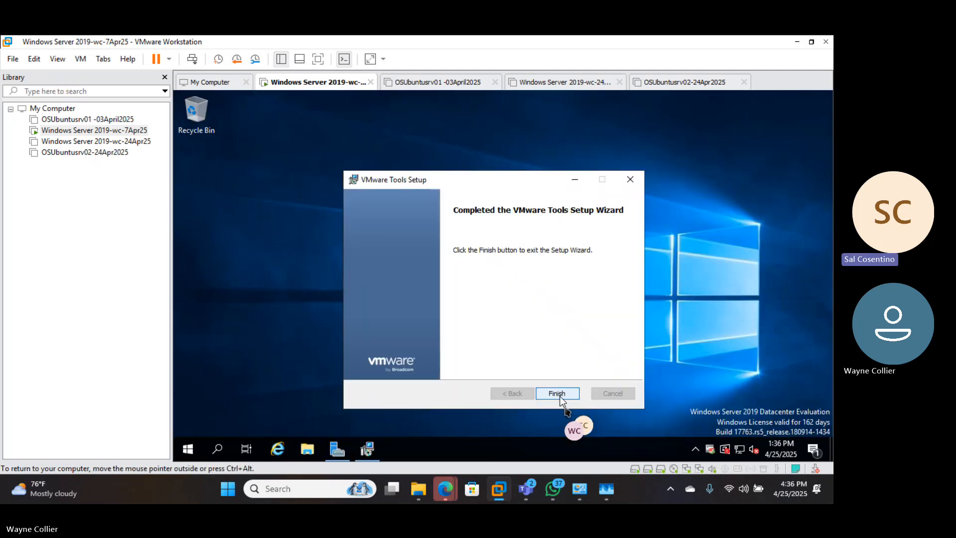
click(557, 393)
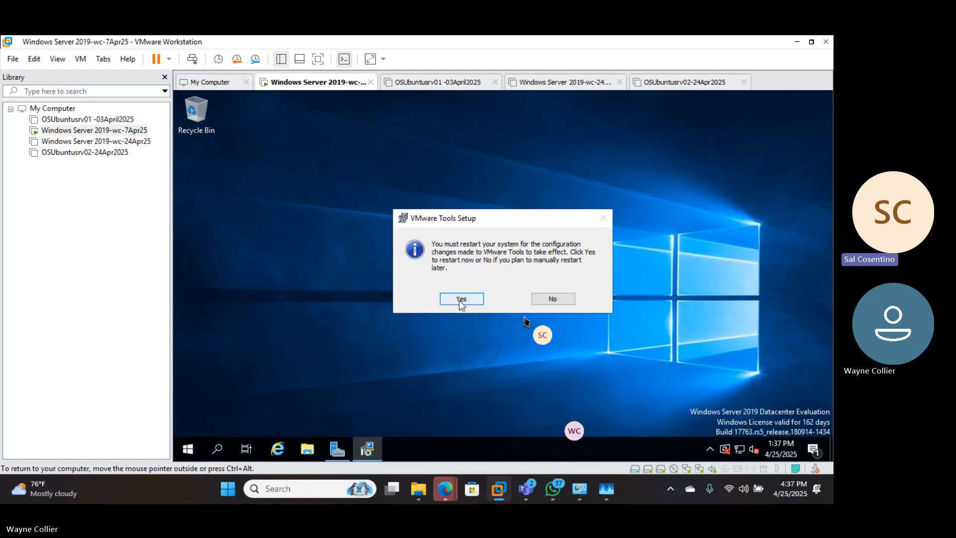
click(460, 300)
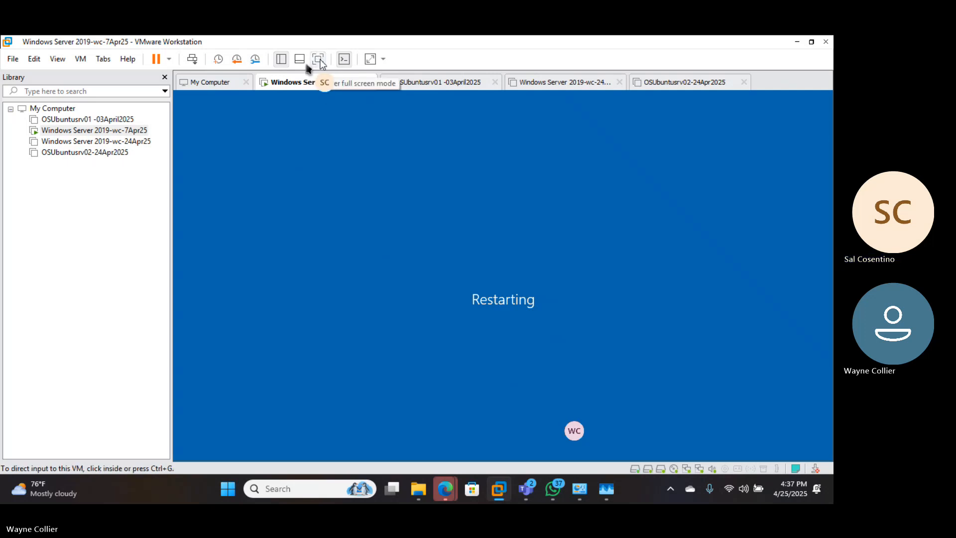
Display the restarting virtual machine in full screen mode and return to the windowed view
click(320, 59)
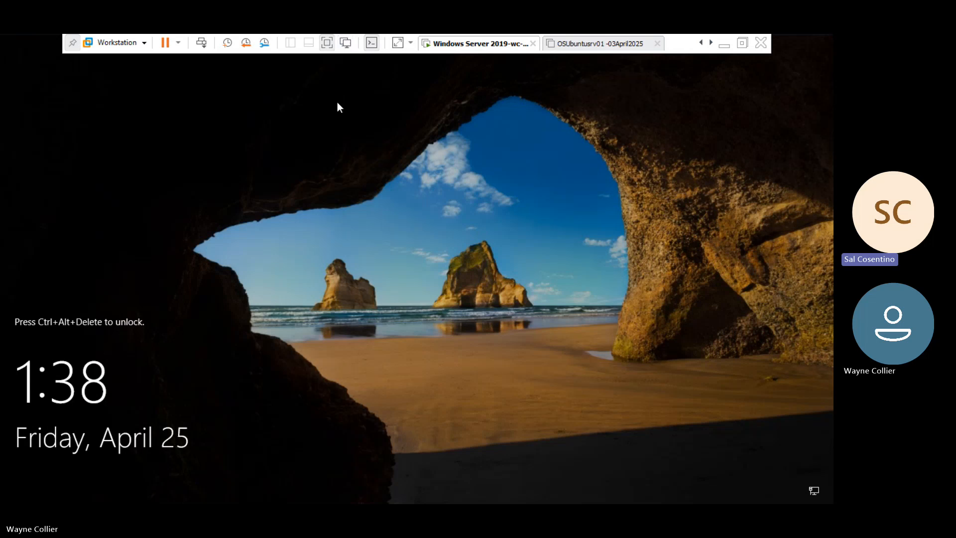
click(327, 43)
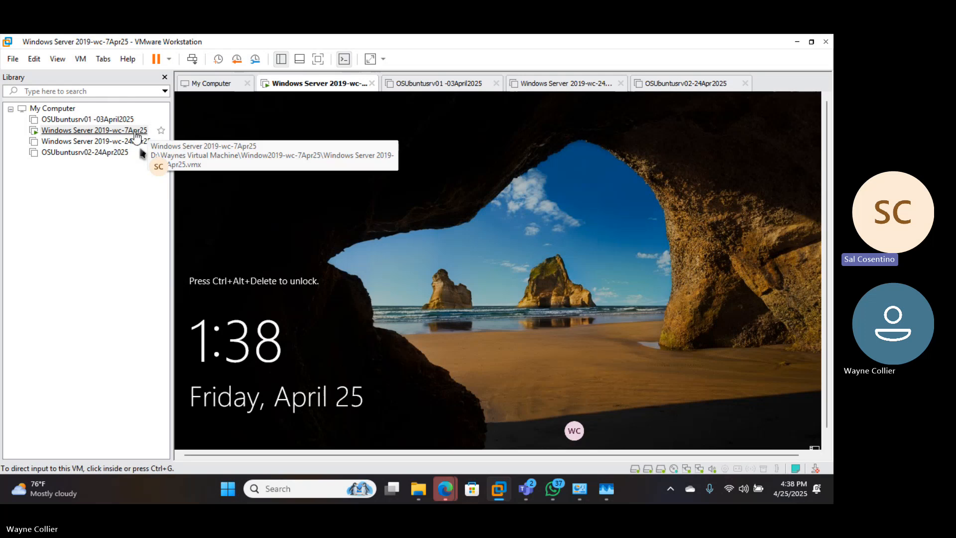
Unlock the virtual machine's lock screen and sign in as Administrator with the account password
click(212, 125)
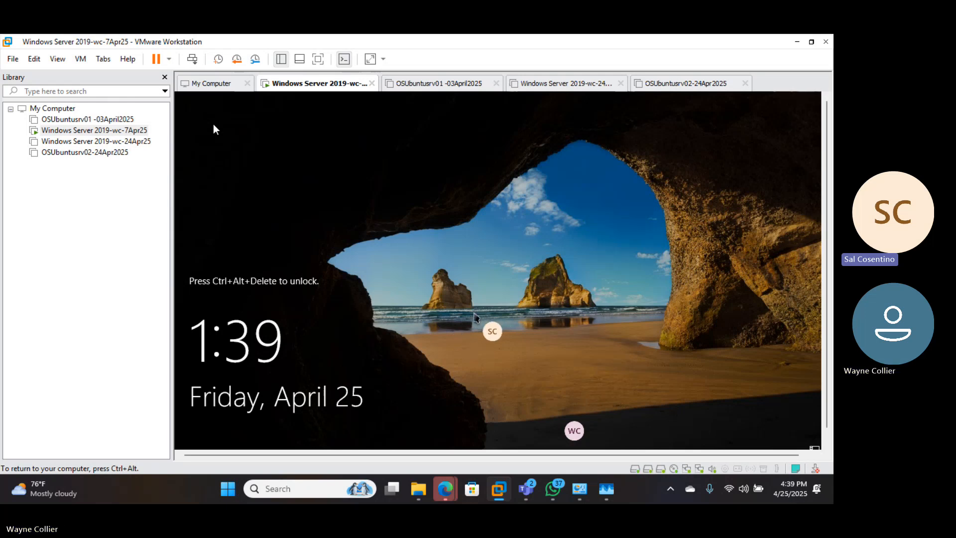
click(192, 60)
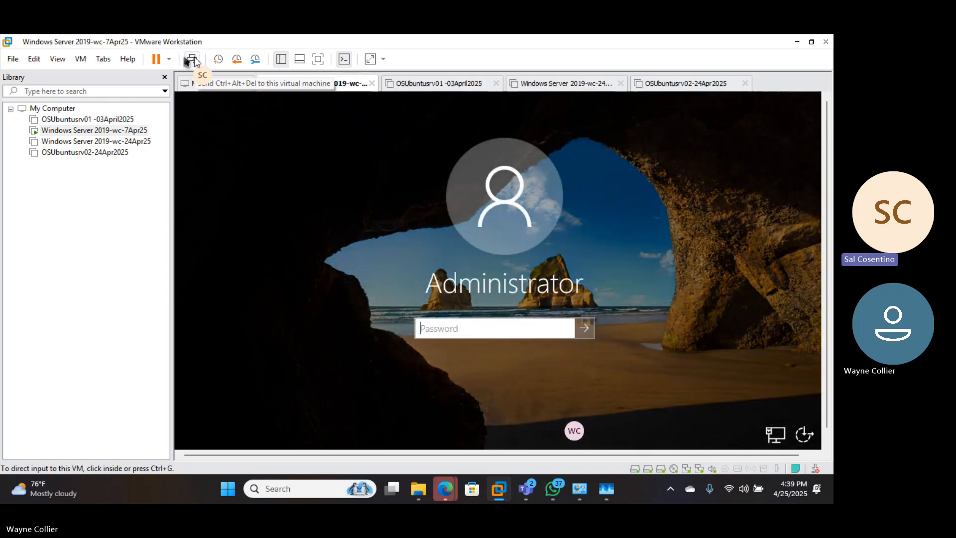
click(216, 145)
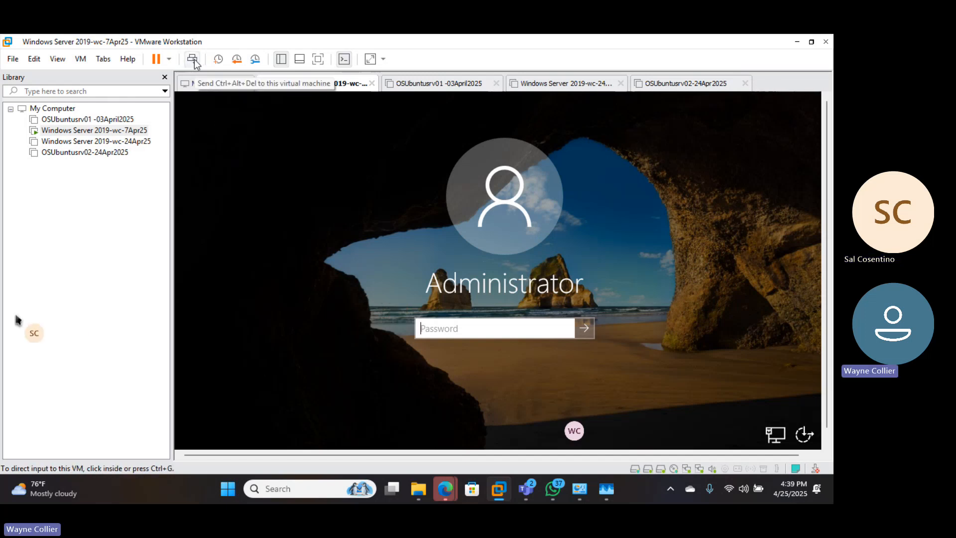
click(441, 333)
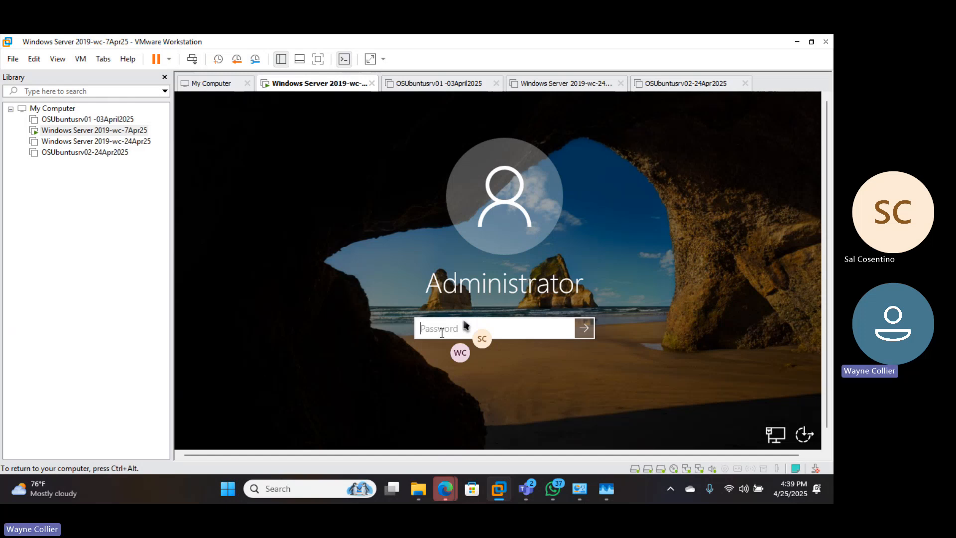
text(P)
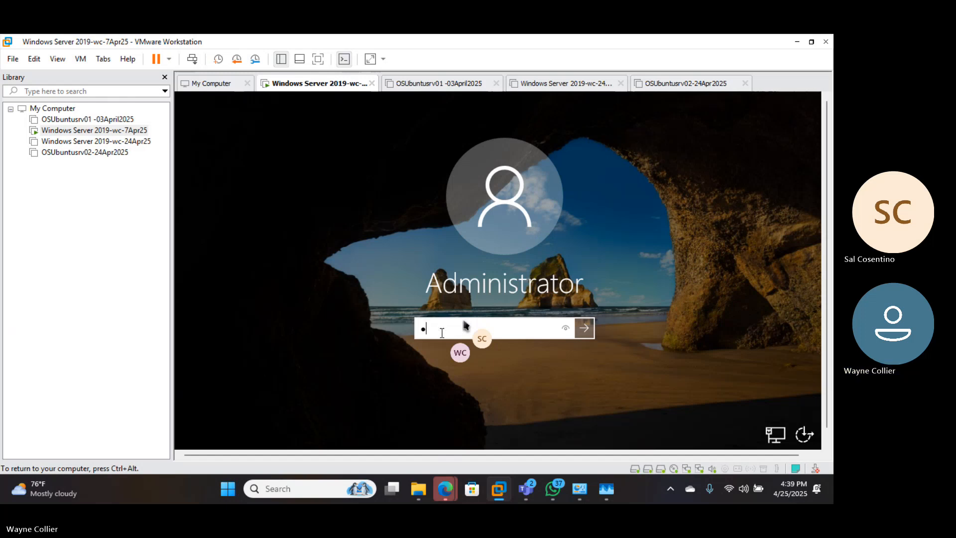
text(assword1!)
key(Return)
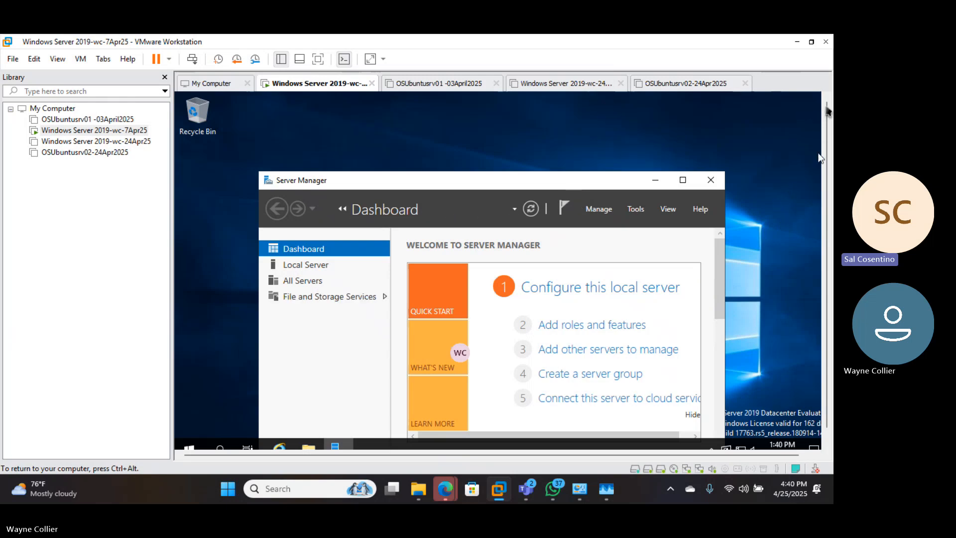
Move the Server Manager window higher on the virtual machine's desktop
drag(825, 138, 825, 152)
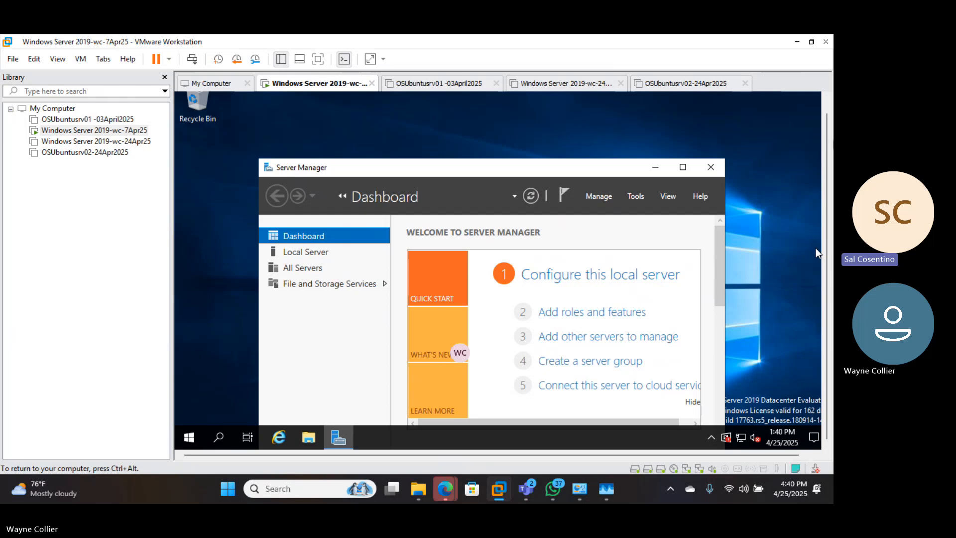
mouse_move(826, 239)
mouse_down()
mouse_move(827, 170)
mouse_move(826, 249)
mouse_up()
drag(530, 171, 522, 123)
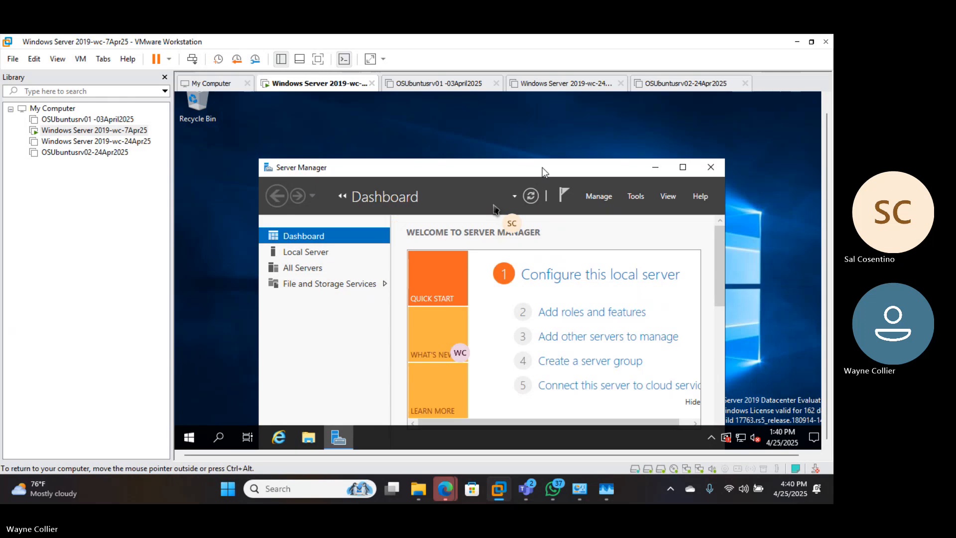
drag(538, 168, 520, 117)
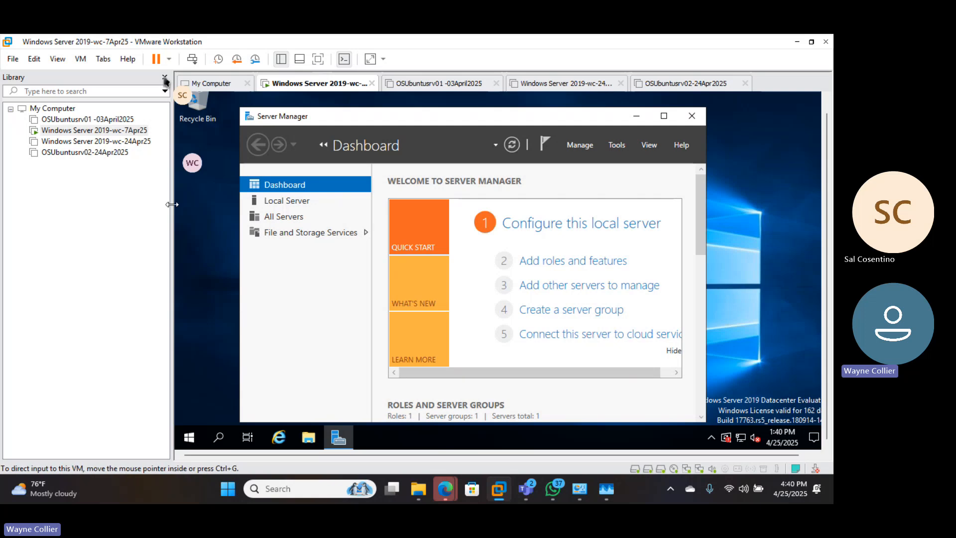
Narrow the virtual machine library sidebar and hide it to give the server desktop more room
drag(172, 204, 122, 205)
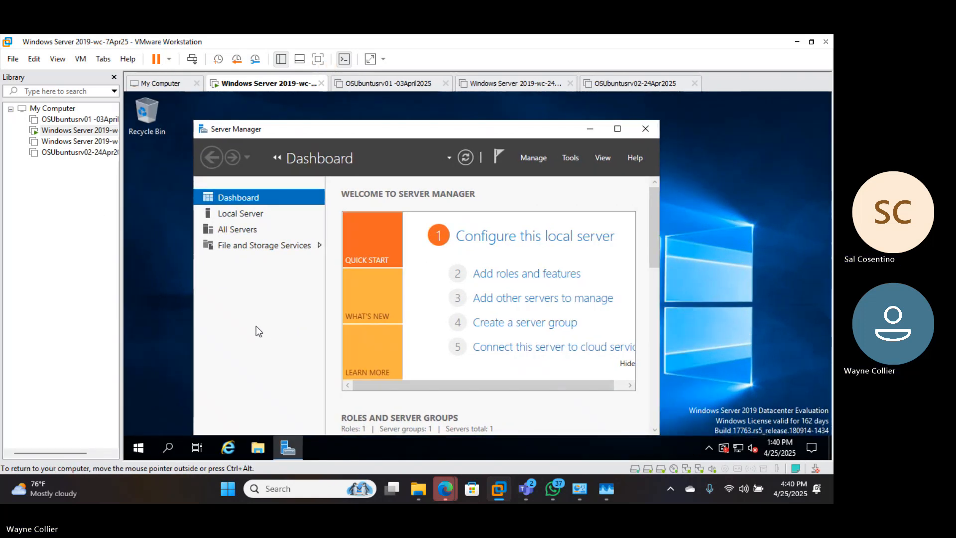
click(114, 77)
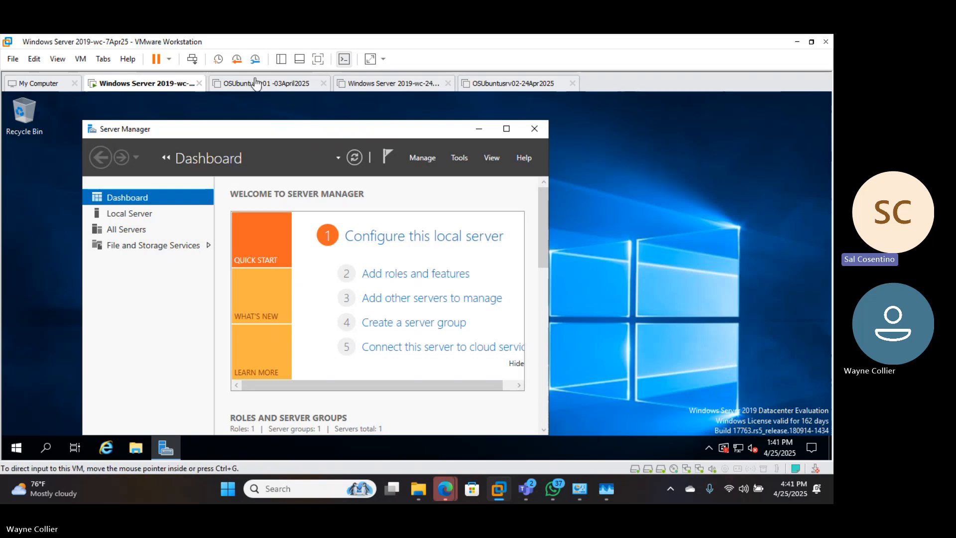
click(282, 62)
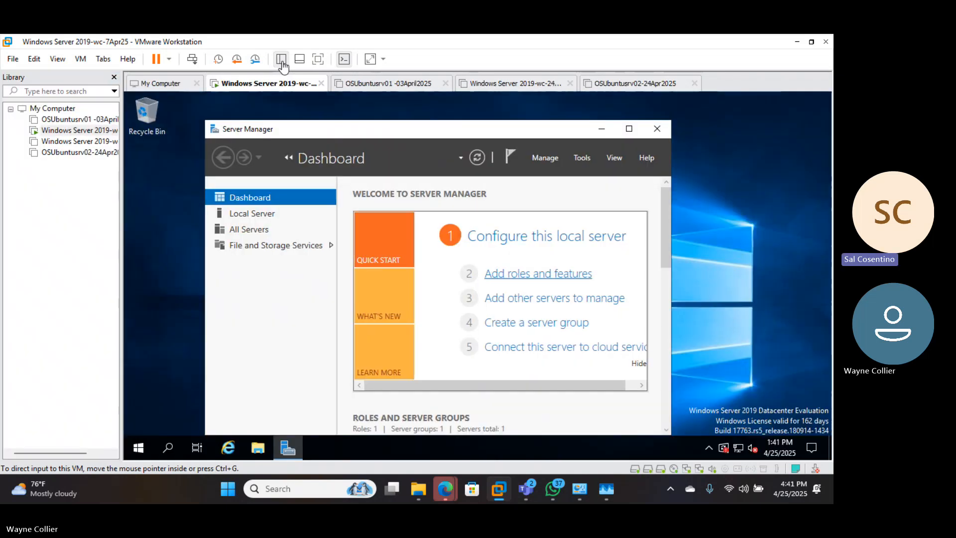
click(281, 61)
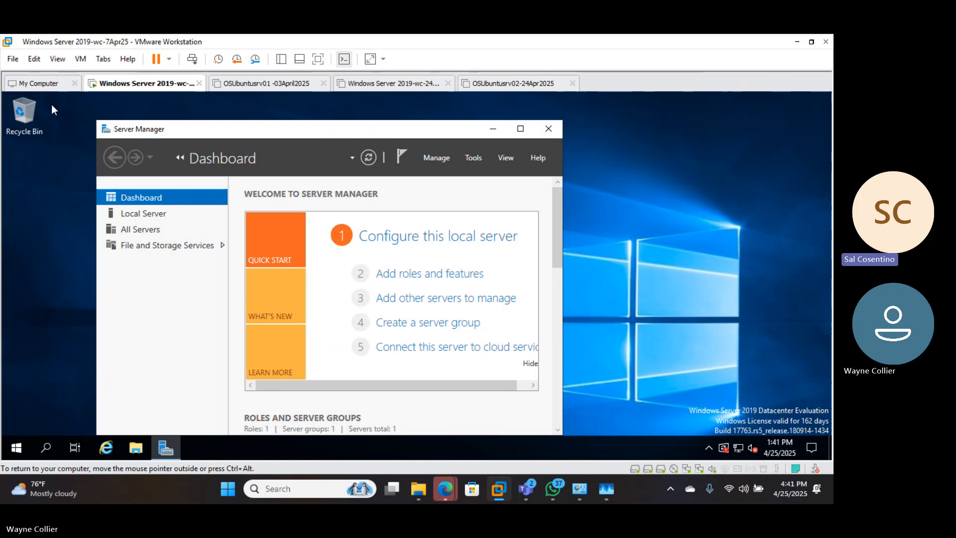
Show the Local Server properties in a maximized Server Manager window, and check the Windows Update status
click(144, 218)
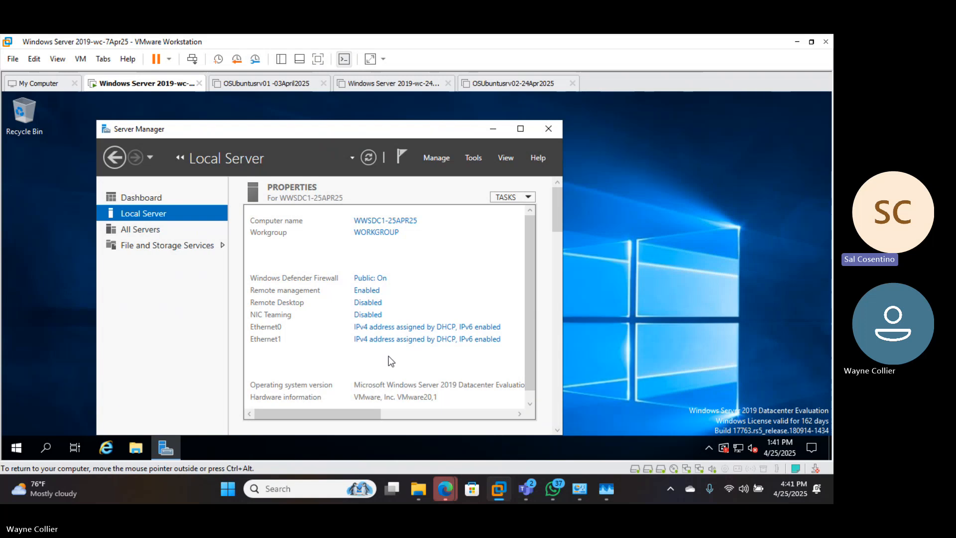
click(521, 129)
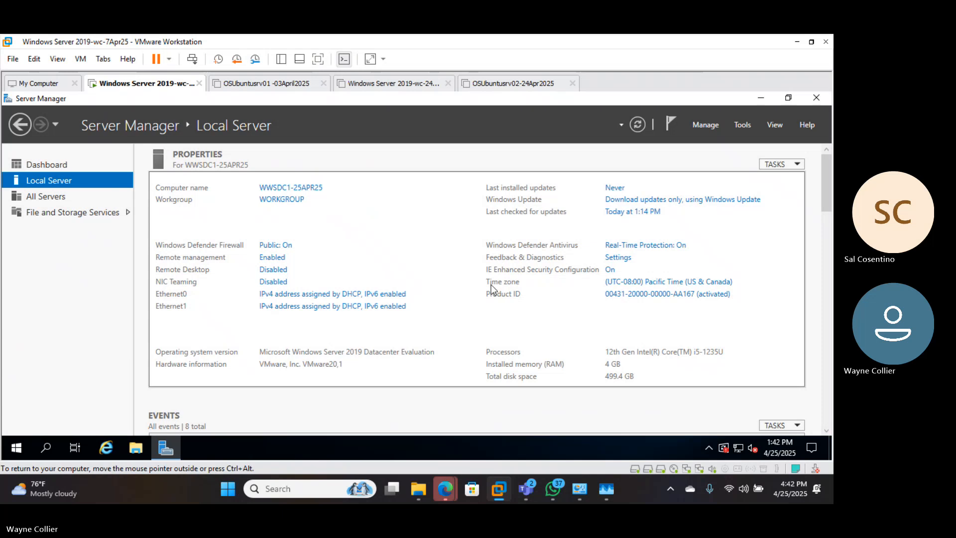
click(632, 212)
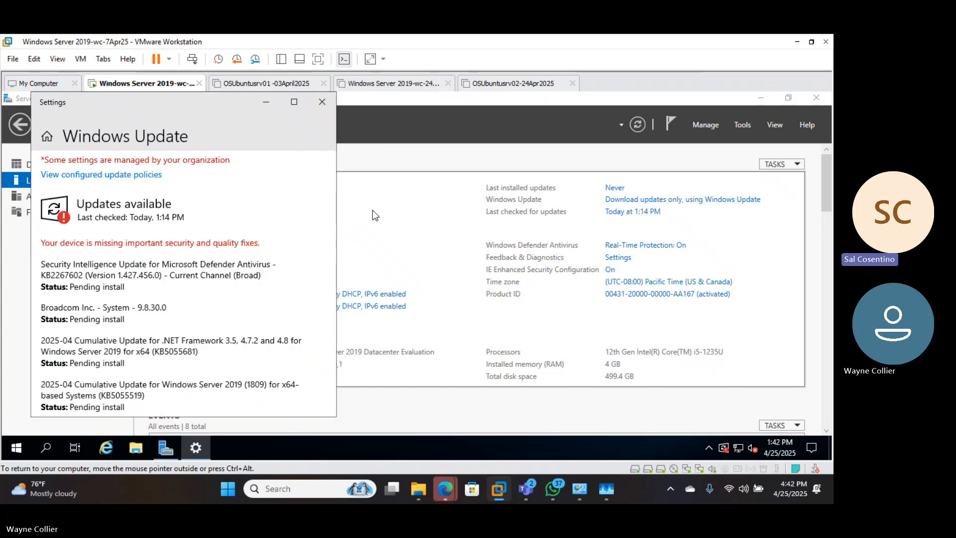
click(321, 103)
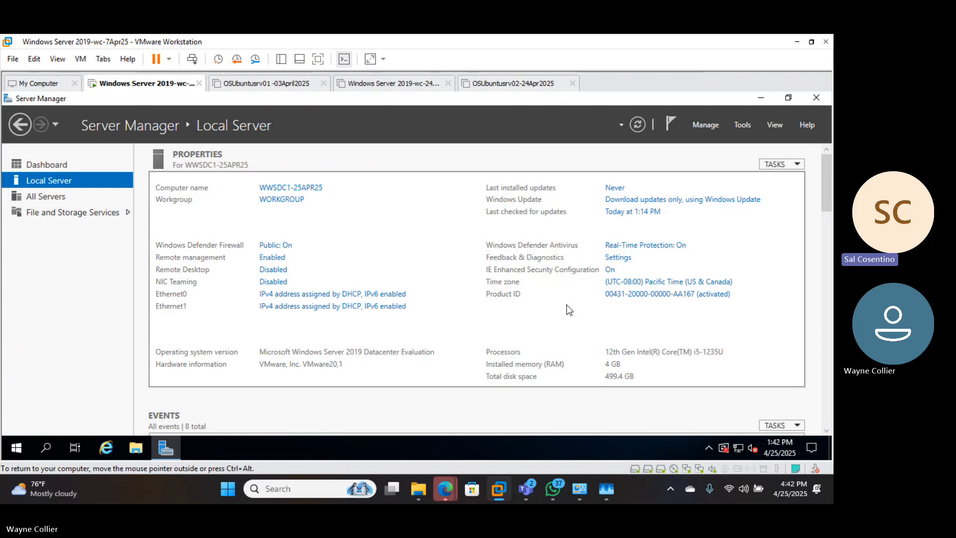
right_click(779, 441)
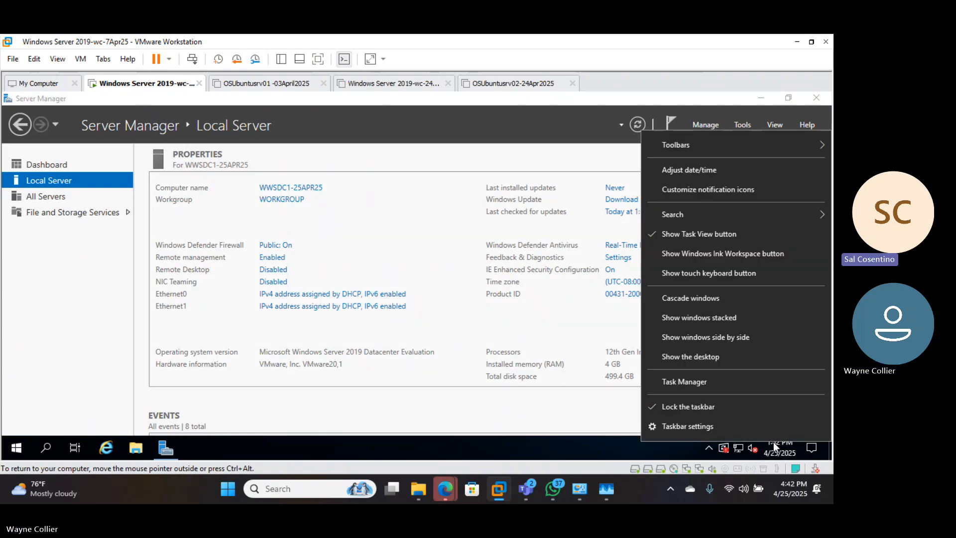
click(683, 172)
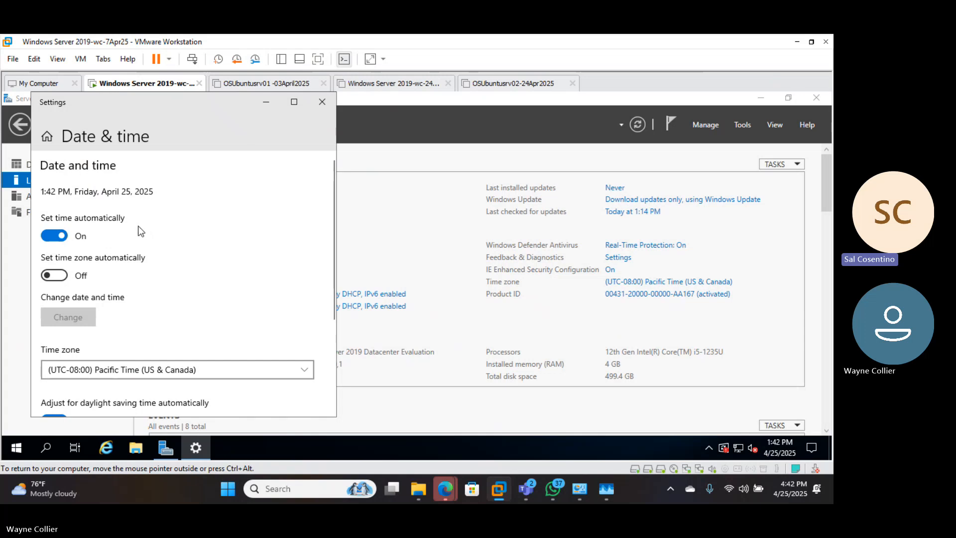
click(304, 377)
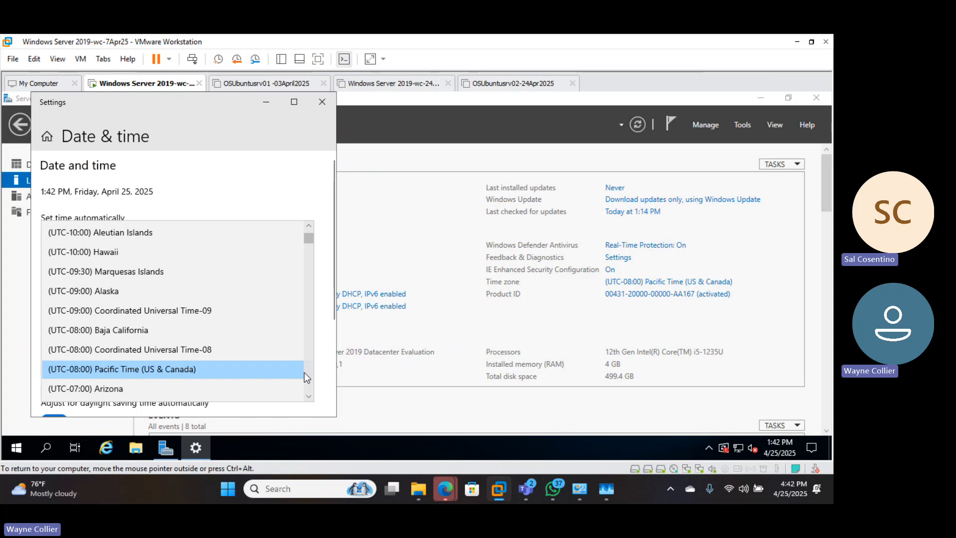
scroll(303, 372, down, 3)
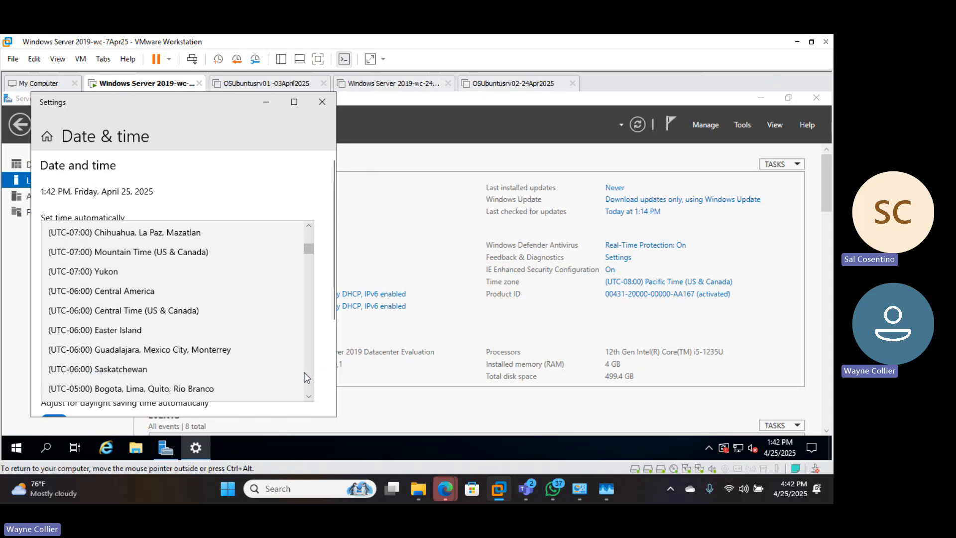
click(321, 101)
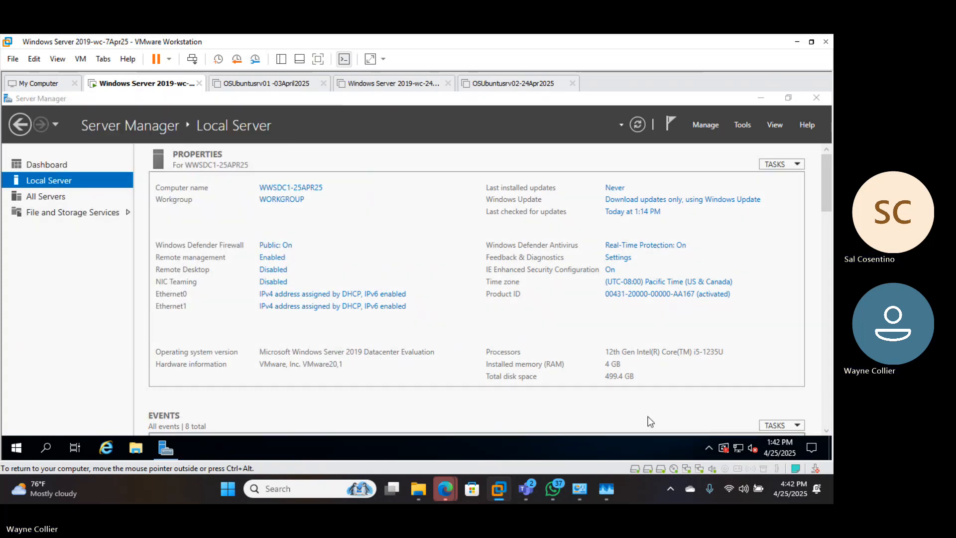
Set the local server's time zone to (UTC-05:00) Eastern Time (US & Canada)
mouse_move(777, 451)
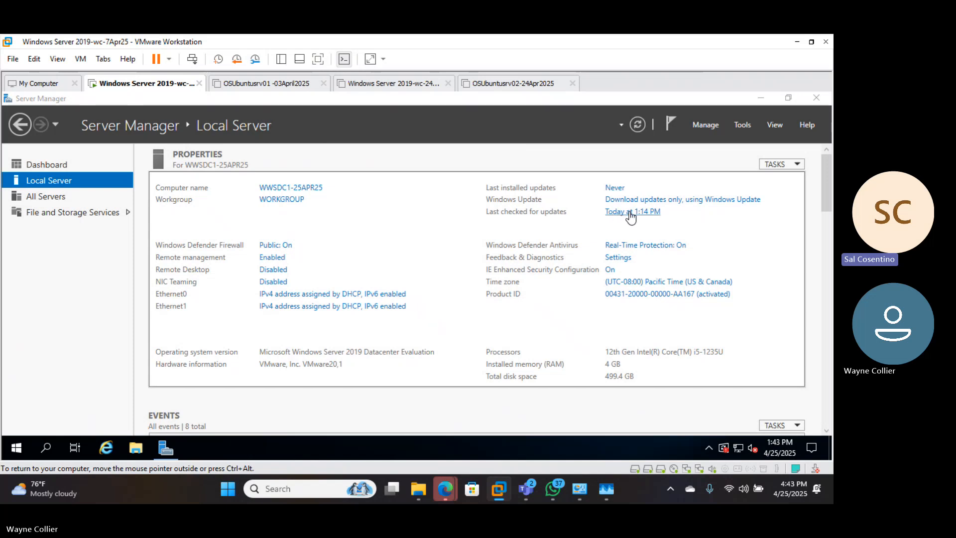
click(622, 282)
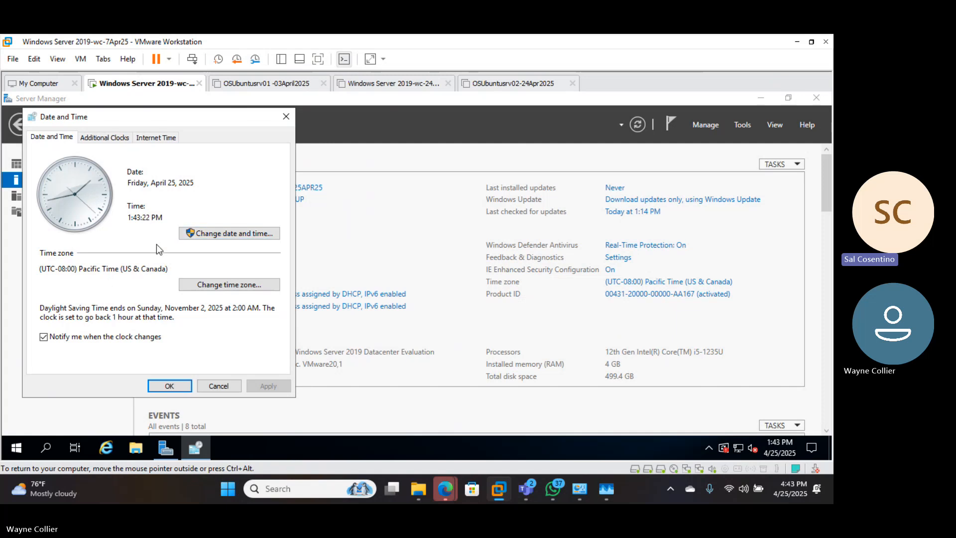
click(201, 285)
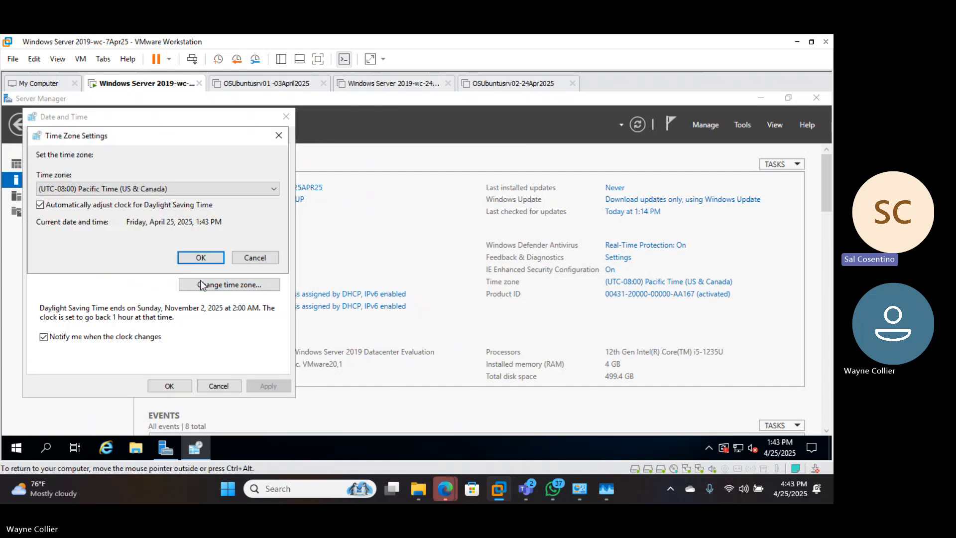
click(275, 187)
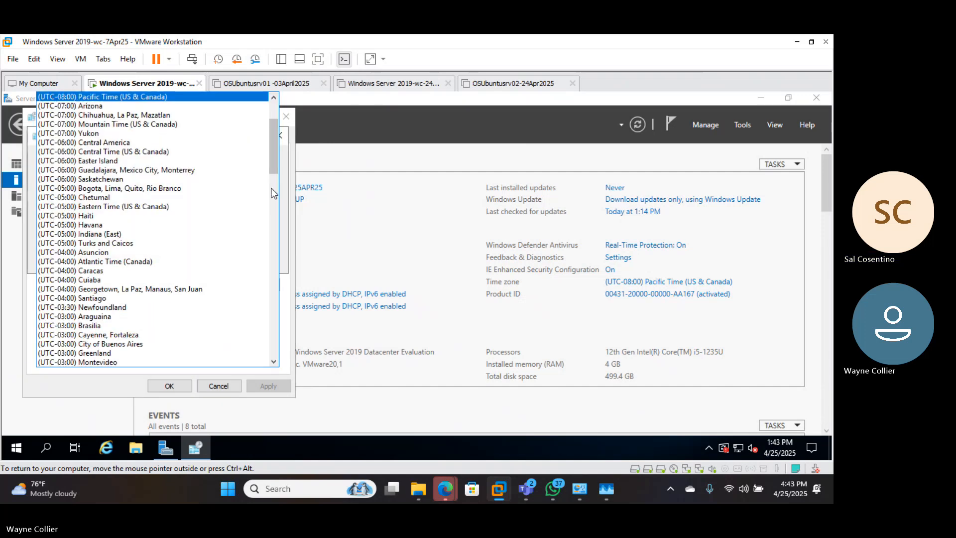
click(183, 207)
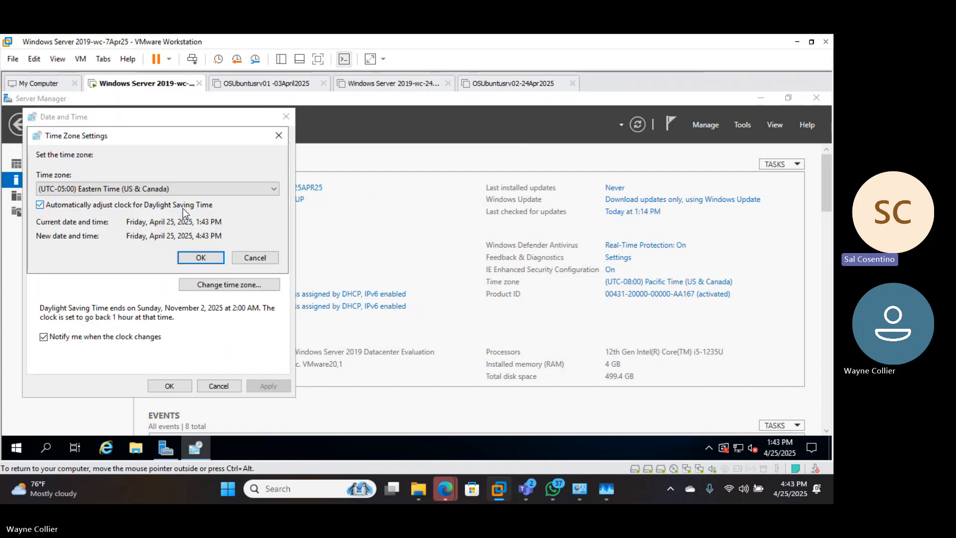
click(200, 258)
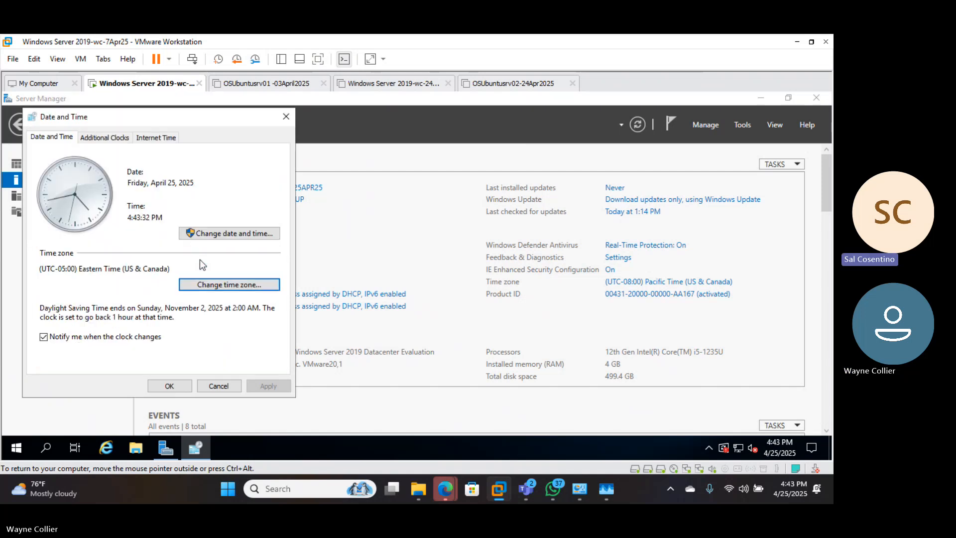
click(169, 386)
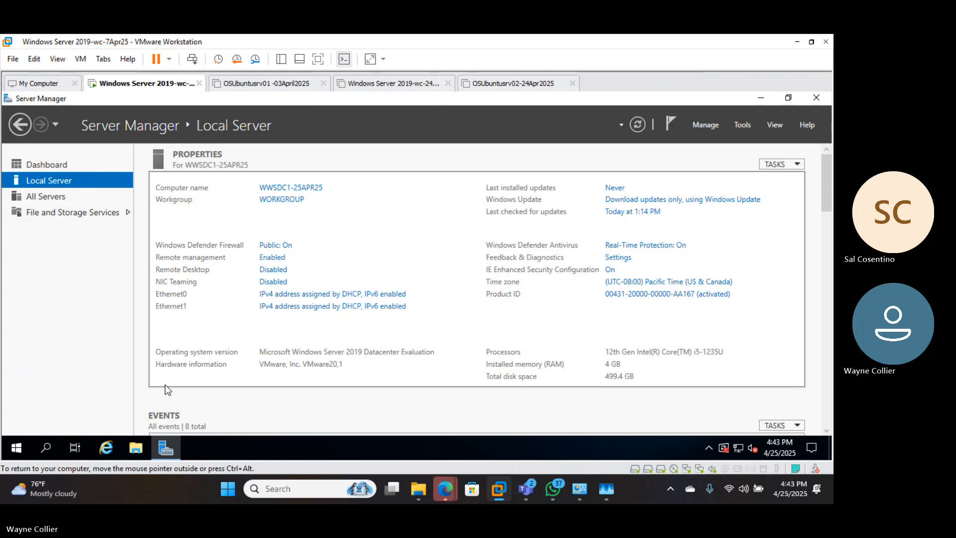
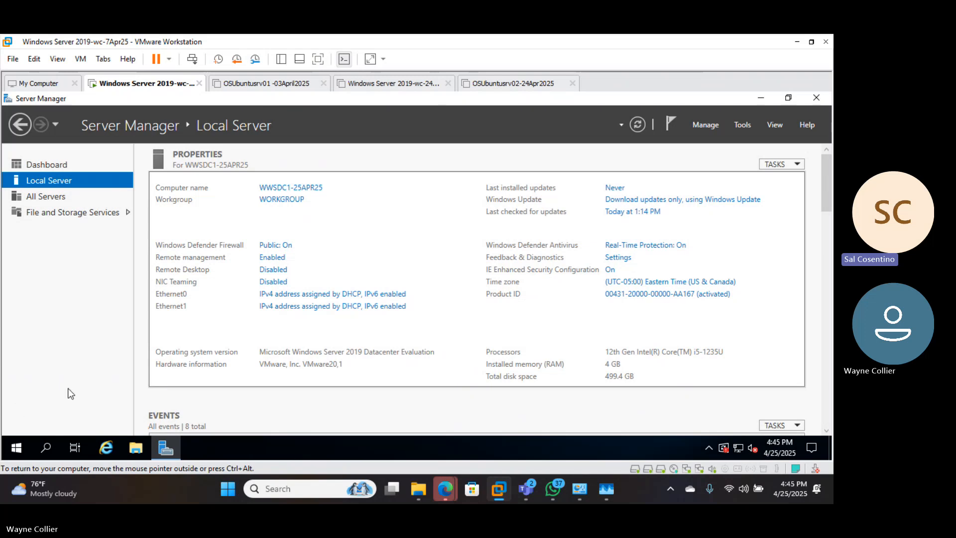
Open Notepad on the host computer and start a new blank document beside the existing policy text
click(309, 491)
text(note)
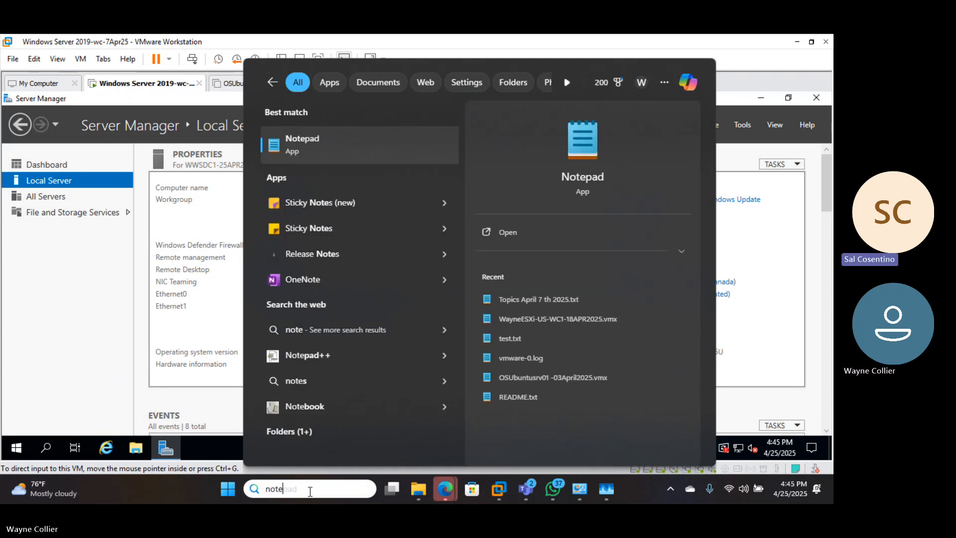
click(591, 178)
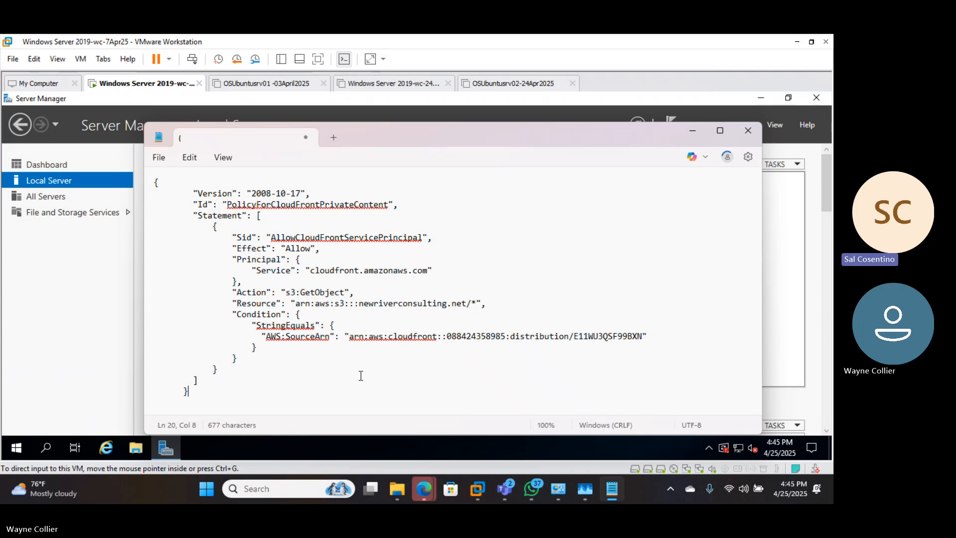
click(339, 136)
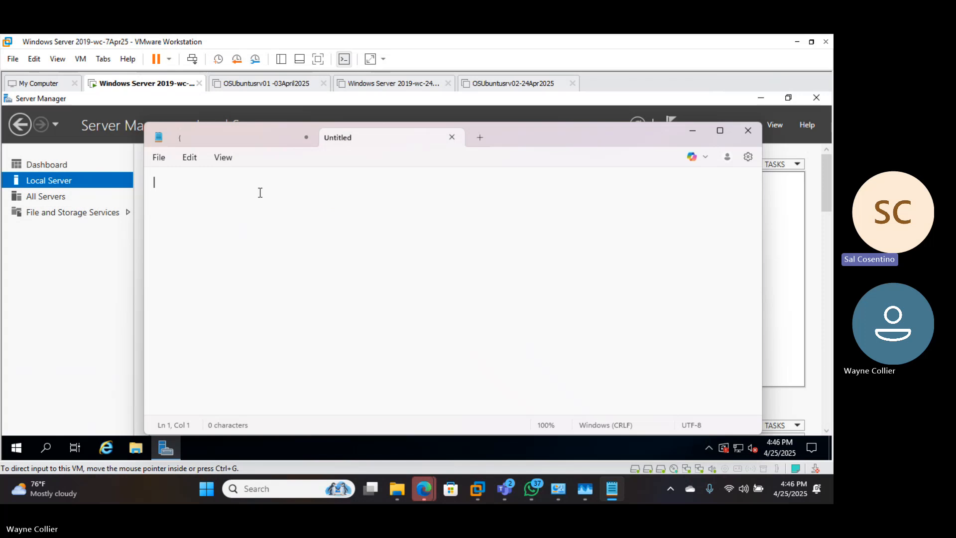
Write "- Next Class" as the first line of the blank note and start a new line
text(- Ne)
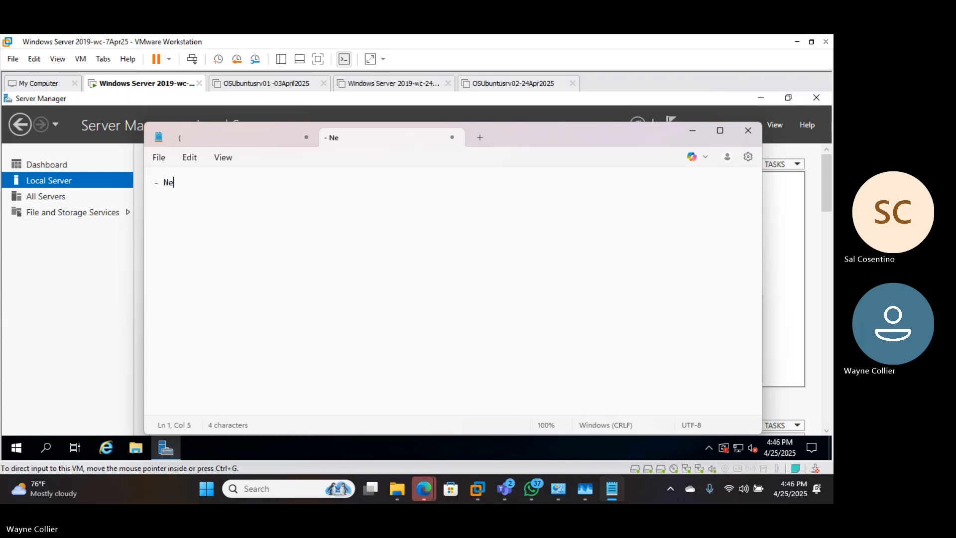
text(xt Class)
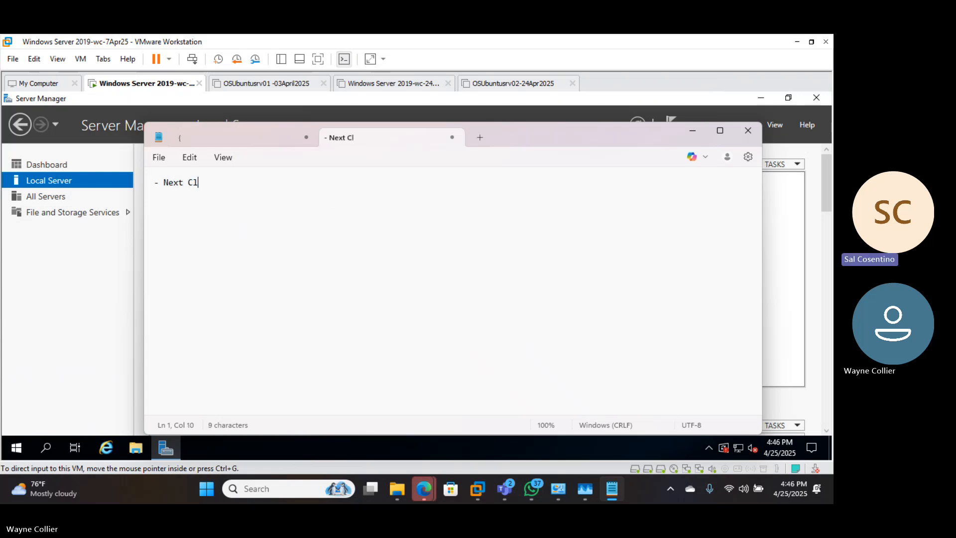
key(Return)
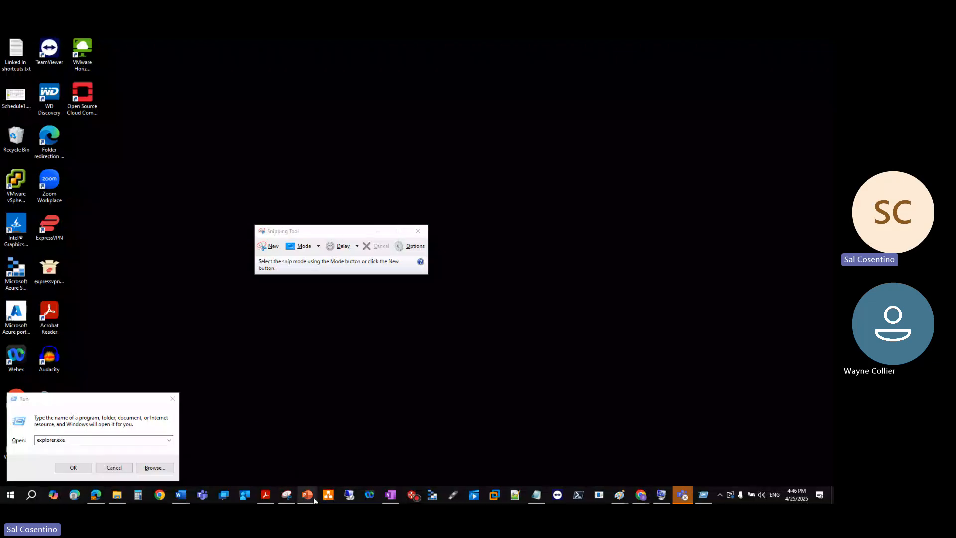
Switch to the Openstack installation - Day 6 PowerPoint presentation and review the slides on NAT, NTP using DC, vSphere license models and downloading VMware ESXi
mouse_move(308, 495)
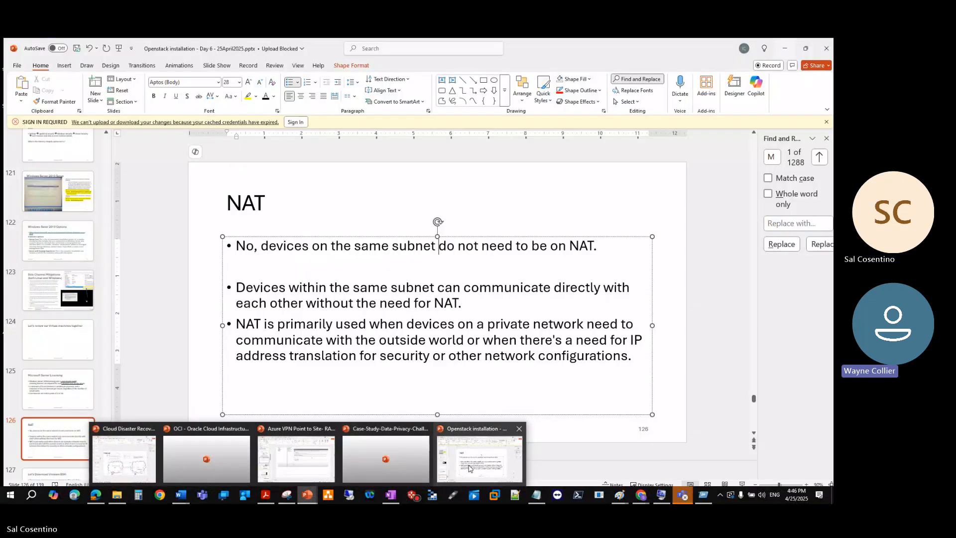
click(470, 468)
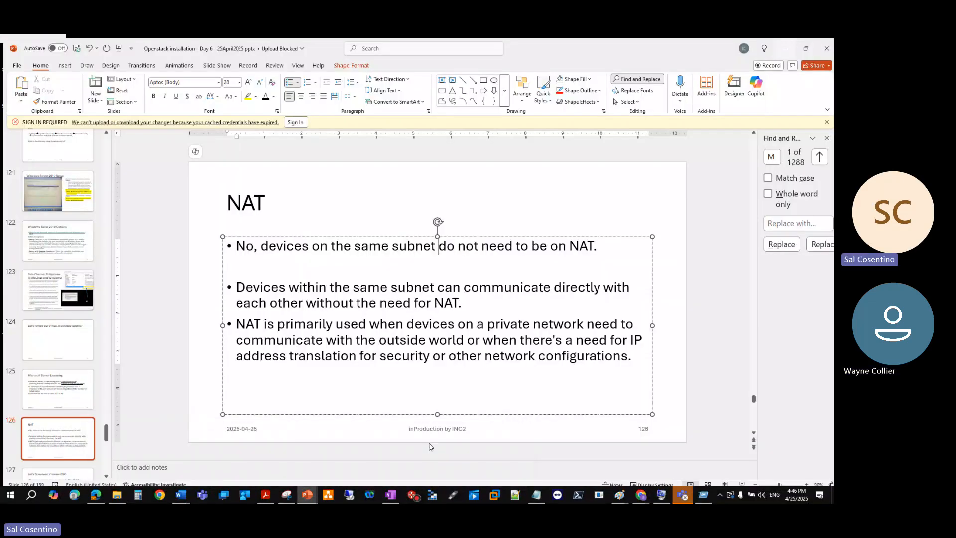
scroll(49, 272, down, 1)
click(52, 364)
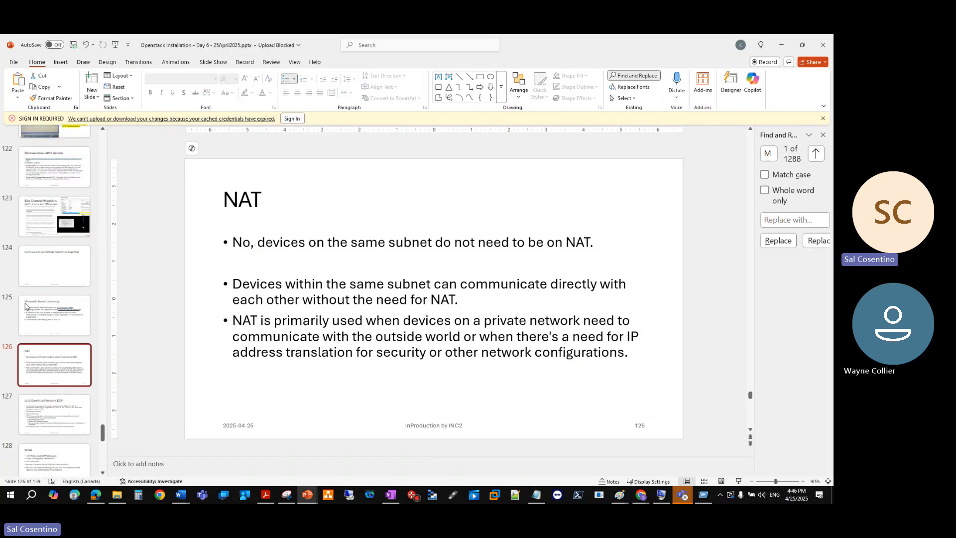
scroll(52, 360, down, 7)
scroll(49, 351, up, 3)
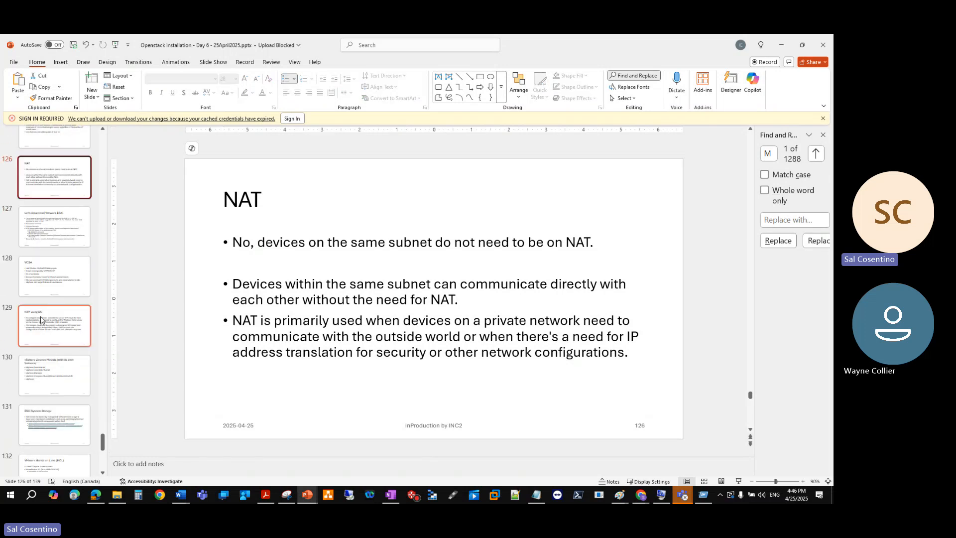
click(47, 329)
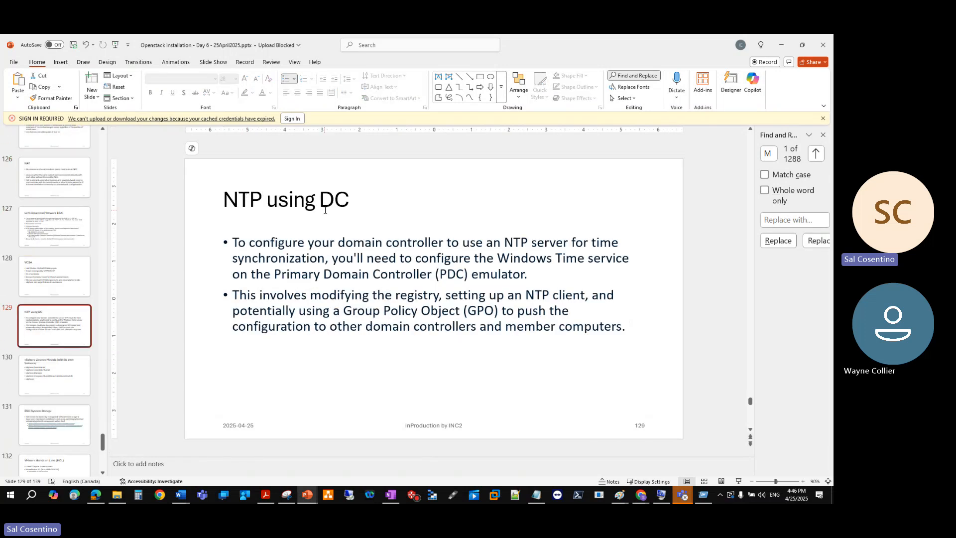
click(52, 382)
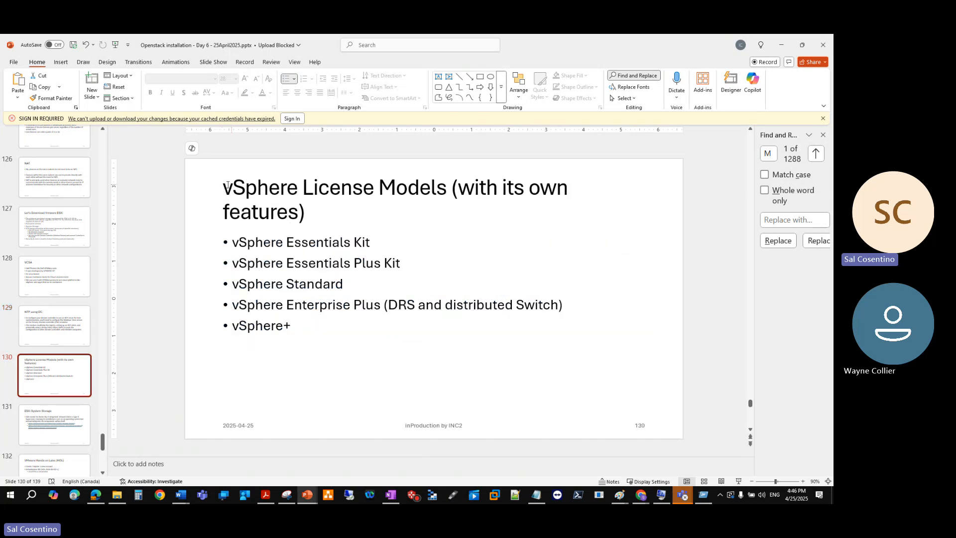
click(52, 230)
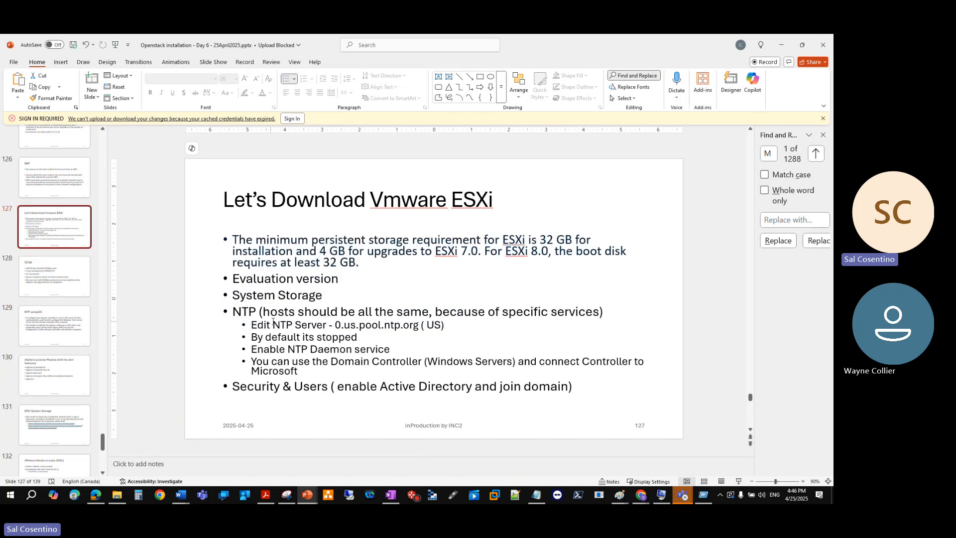